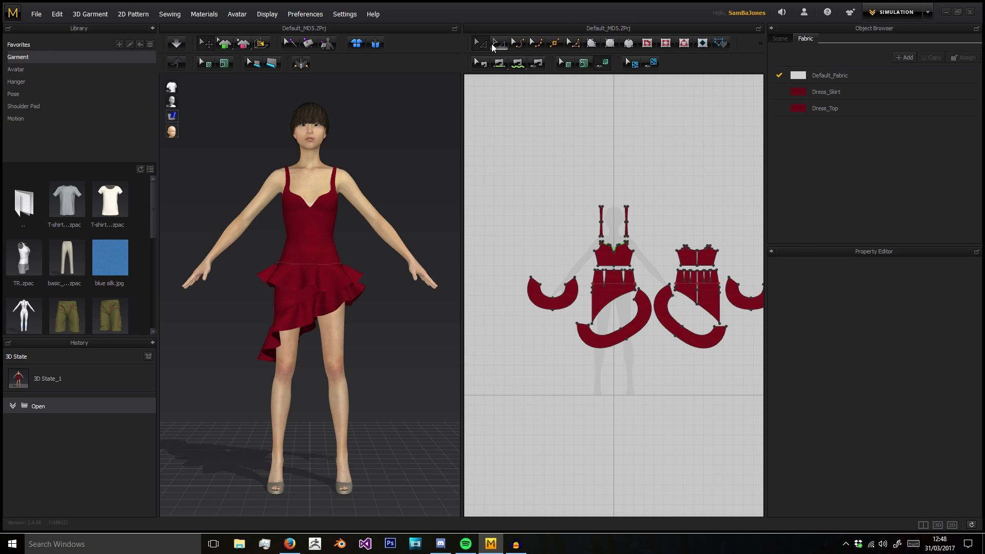
Start the cloth simulation on the red ruffled dress
middle_click_drag(645, 153, 583, 94)
middle_click_drag(599, 136, 555, 183)
middle_click_drag(596, 253, 661, 244)
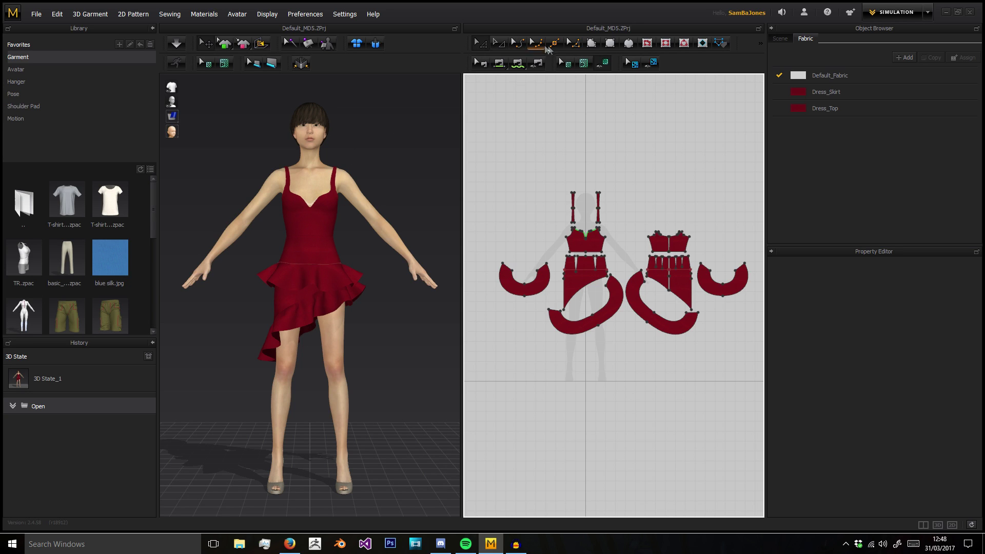
right_click_drag(344, 158, 322, 169)
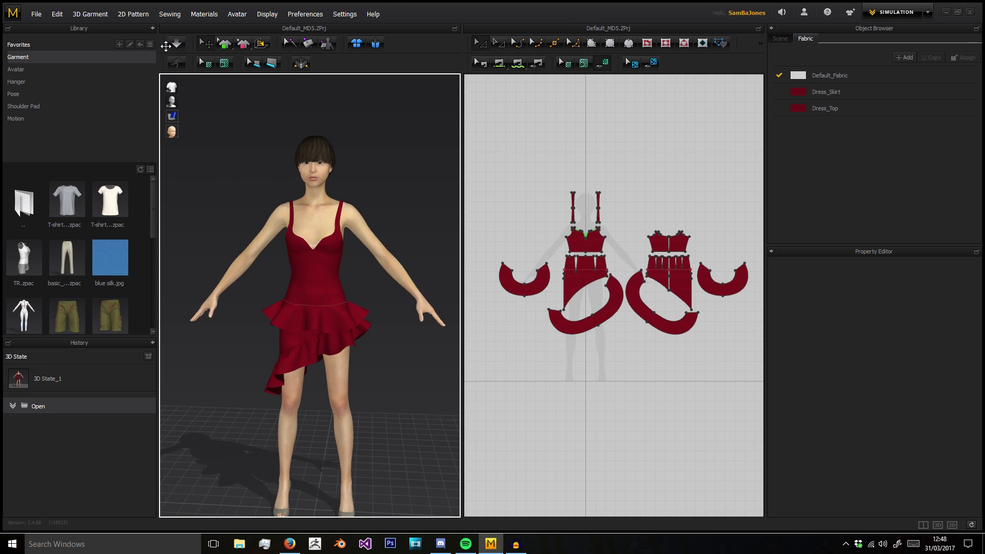
left_click(175, 45)
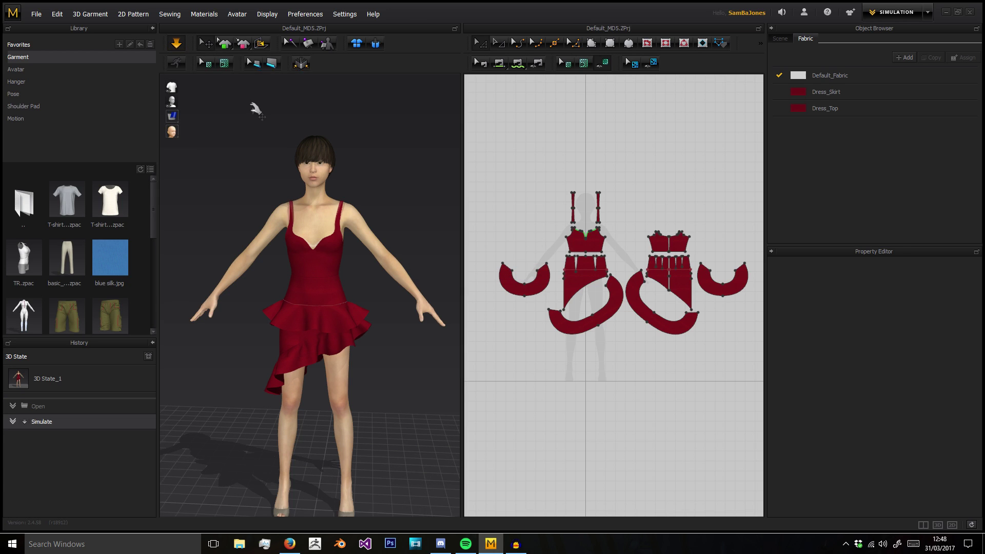
Tug the front ruffles of the dress outward and upward while the simulation runs, releasing them each time
right_click_drag(246, 277, 387, 306)
scroll(387, 305, "up", 4)
middle_click_drag(387, 306, 314, 262)
right_click_drag(314, 262, 297, 286)
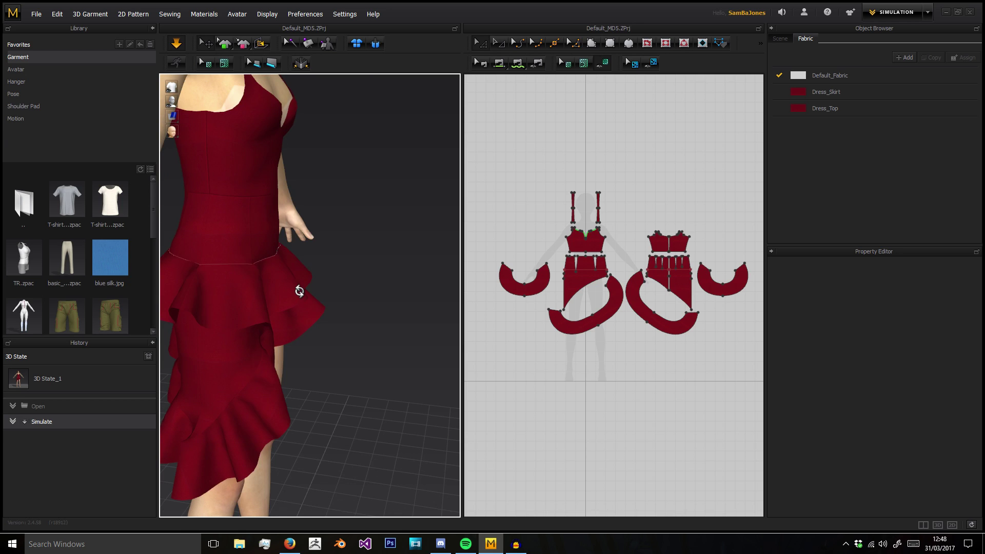
left_click_drag(298, 286, 423, 249)
left_click(423, 250)
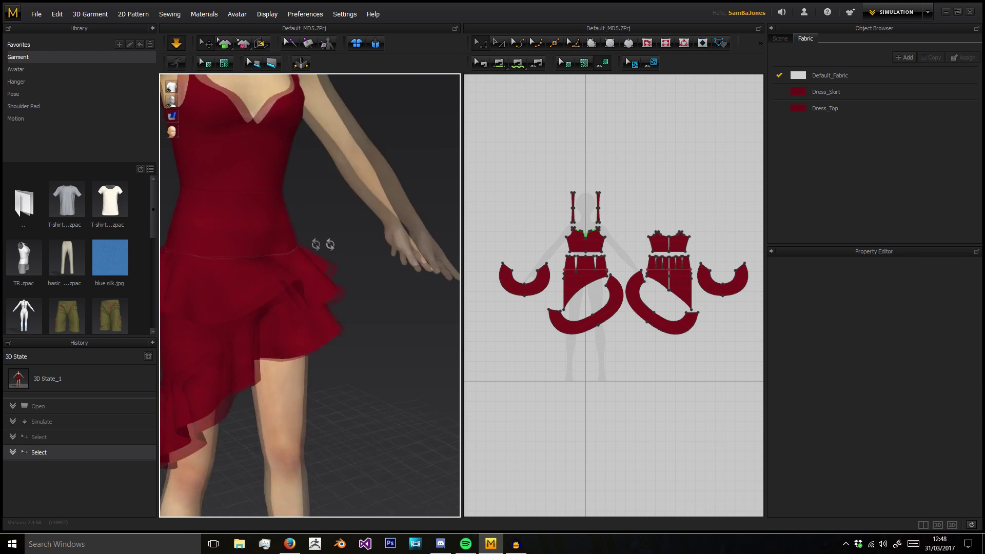
left_click_drag(326, 282, 304, 110)
left_click(380, 328)
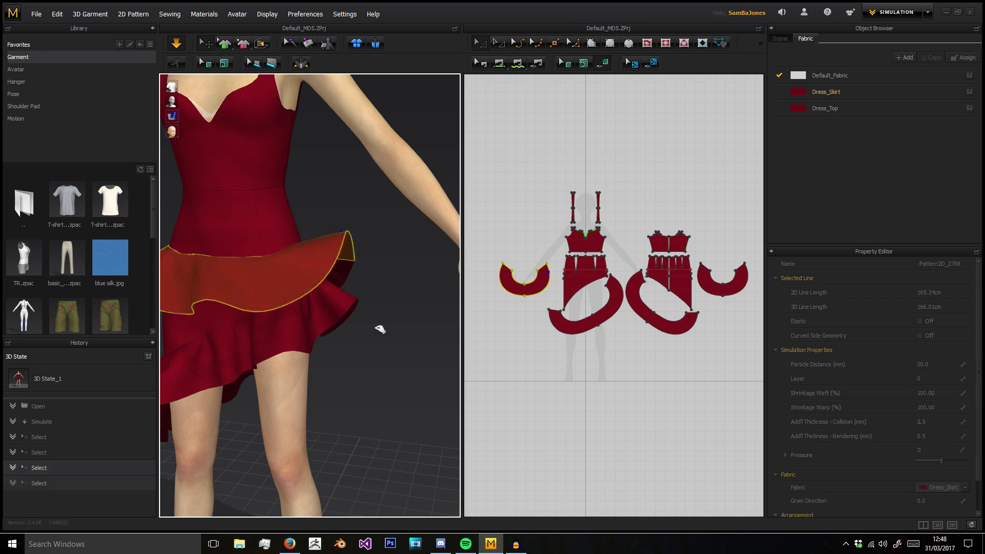
Pull the back waist ruffle outward during the simulation and let it settle on the avatar
right_click_drag(379, 328, 231, 375)
left_click_drag(328, 303, 427, 251)
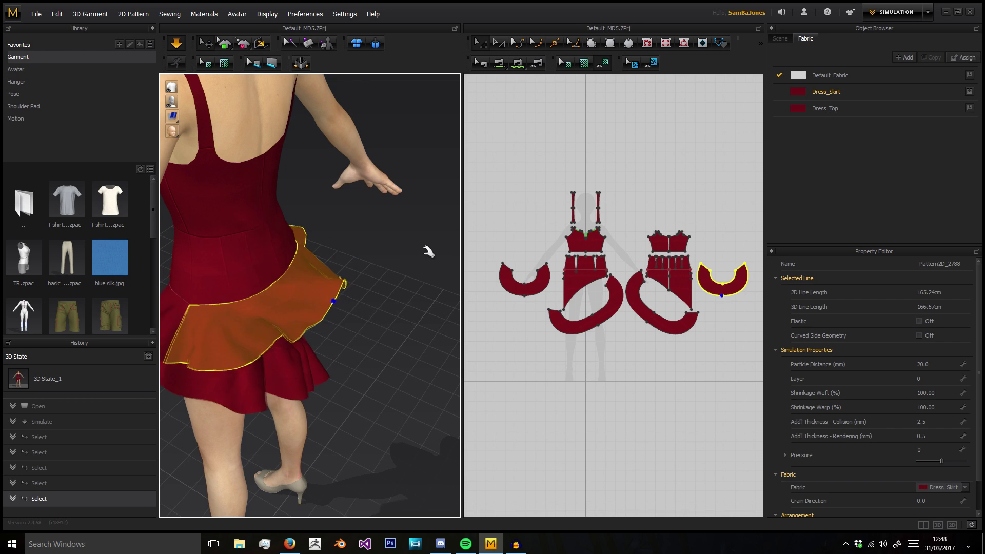
left_click(426, 251)
right_click_drag(426, 251, 293, 306)
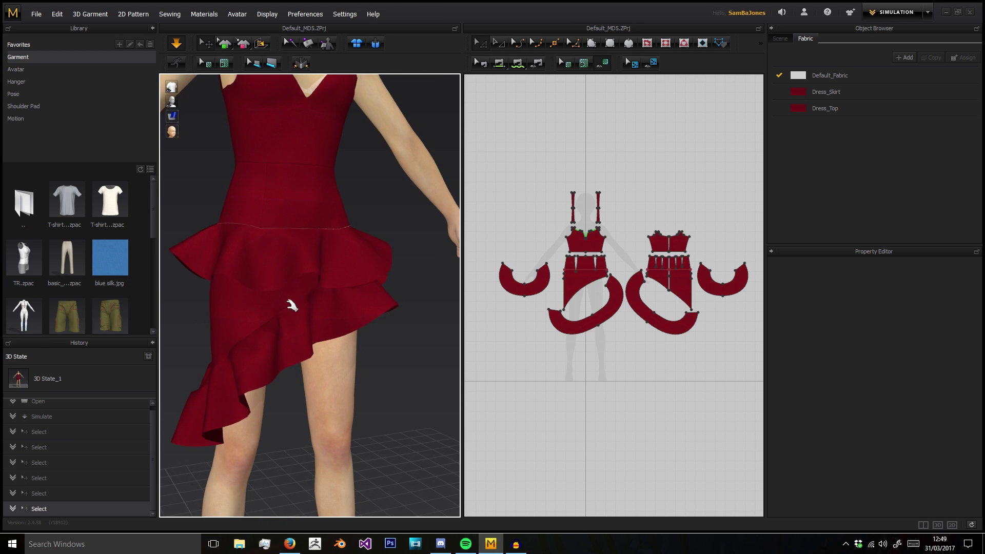
right_click_drag(386, 226, 286, 255)
scroll(374, 202, "down", 6)
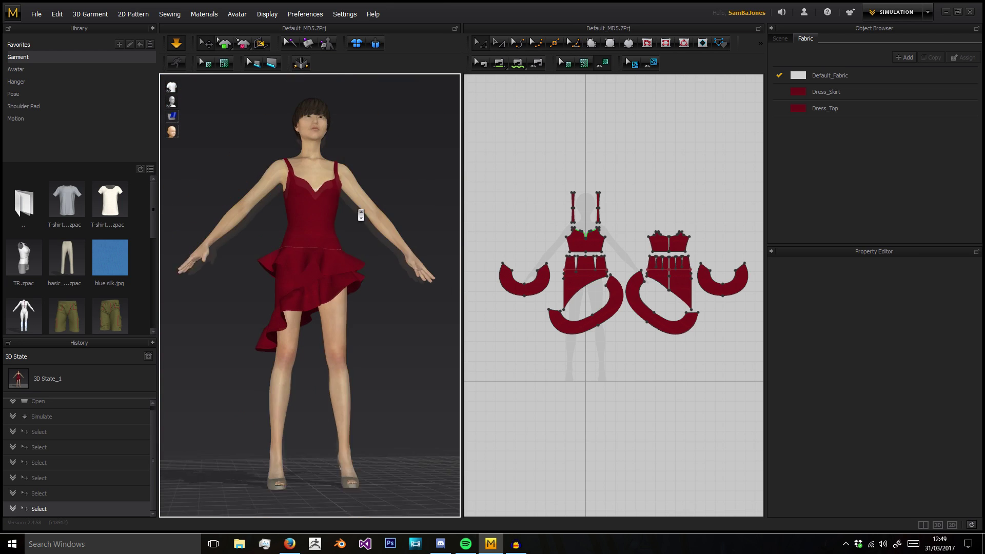
Pull the front waist ruffle outward by both ends while the dress simulates
scroll(358, 217, "up", 5)
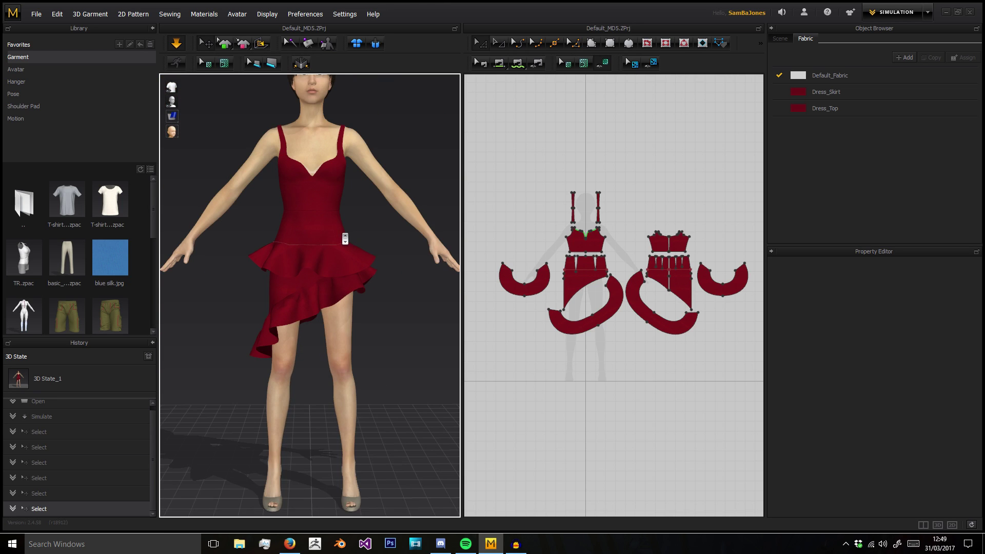
scroll(345, 238, "up", 3)
middle_click_drag(345, 193, 323, 316)
scroll(337, 343, "up", 3)
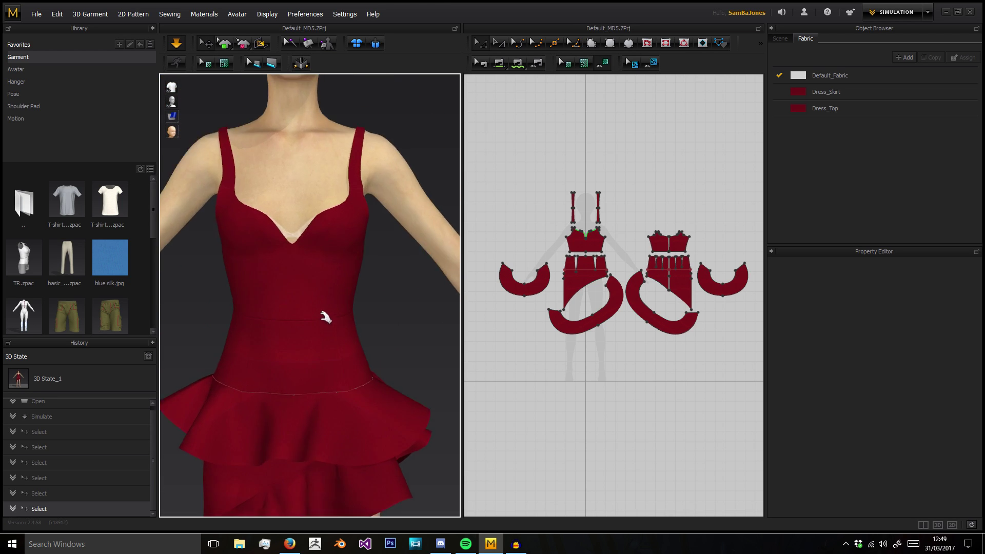
right_click_drag(325, 317, 264, 303)
left_click_drag(251, 292, 294, 273)
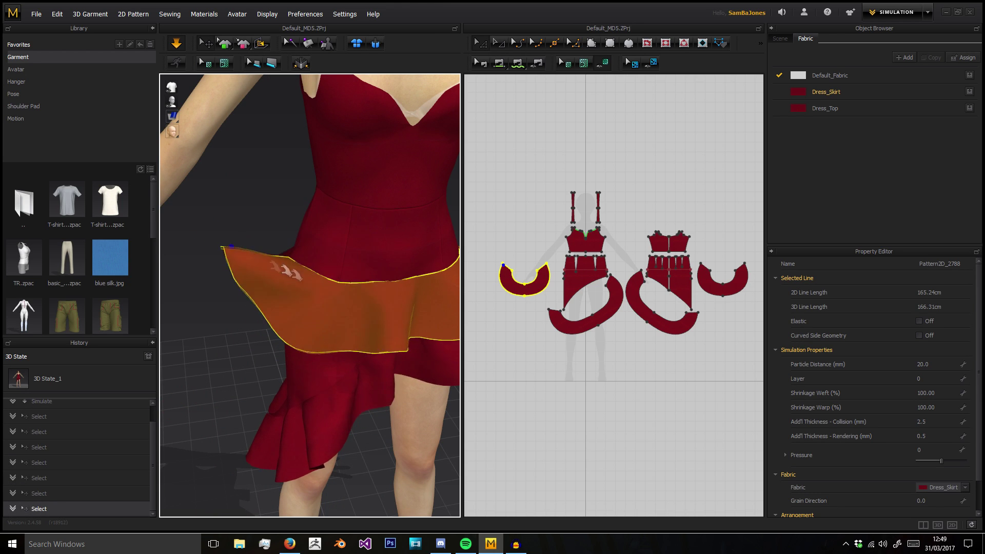
right_click_drag(287, 271, 427, 250)
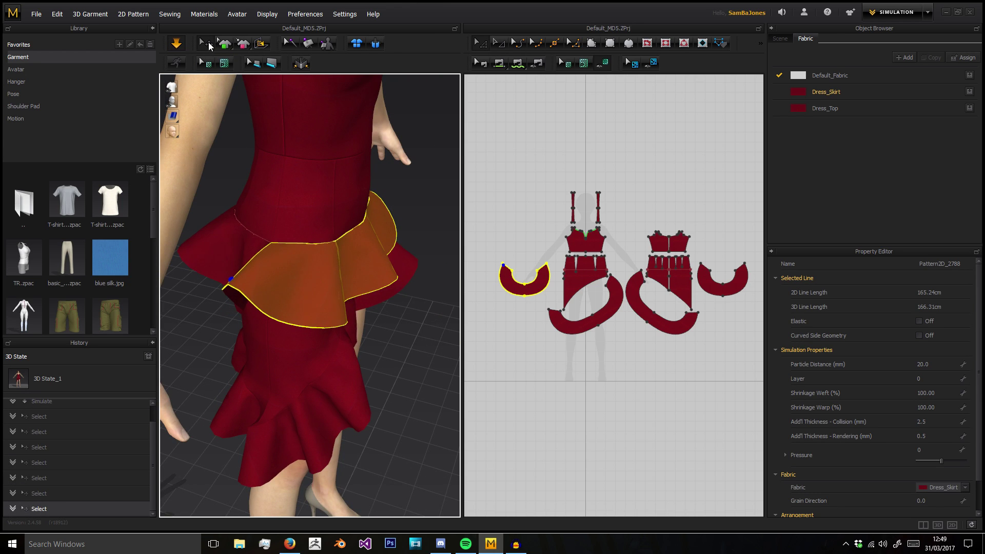
right_click_drag(354, 173, 246, 190)
left_click_drag(348, 250, 470, 232)
scroll(361, 219, "down", 4)
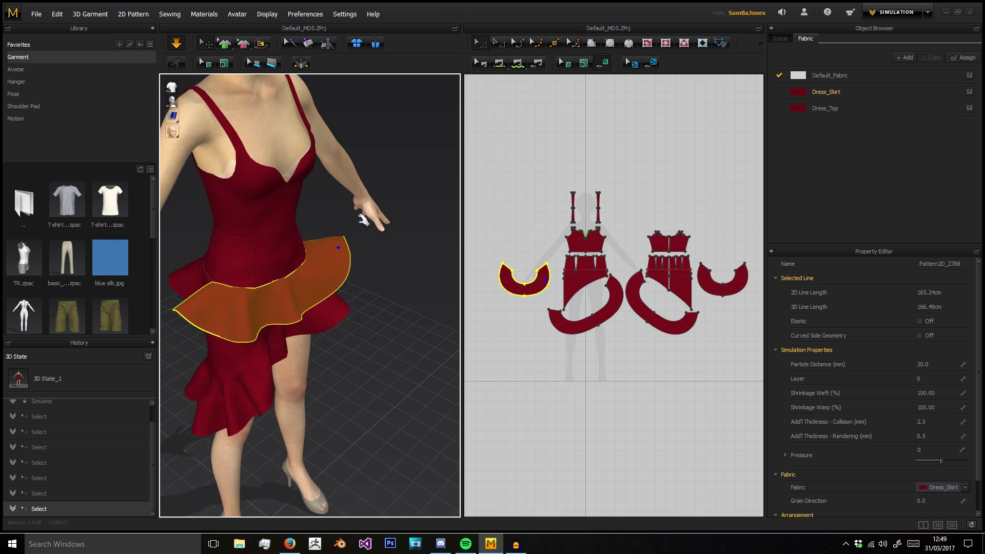
Lift the front of the skirt upward during the simulation and let it drop back into place
right_click_drag(361, 220, 322, 222)
middle_click_drag(322, 222, 317, 345)
right_click_drag(317, 345, 312, 248)
left_click_drag(303, 267, 341, 132)
left_click(337, 229)
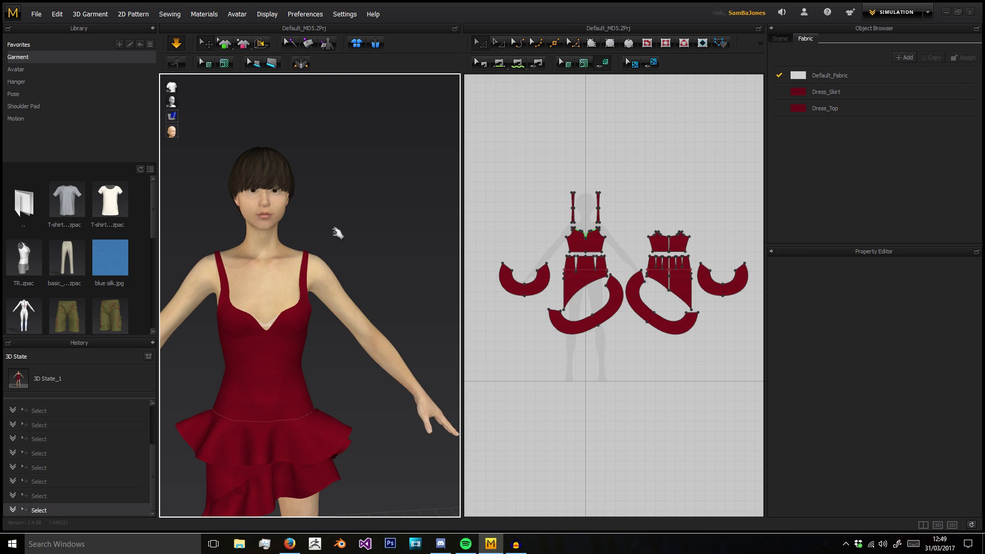
Pull the back of the skirt down towards the floor during the simulation and release it
right_click_drag(336, 229, 249, 327)
middle_click_drag(268, 457, 277, 310)
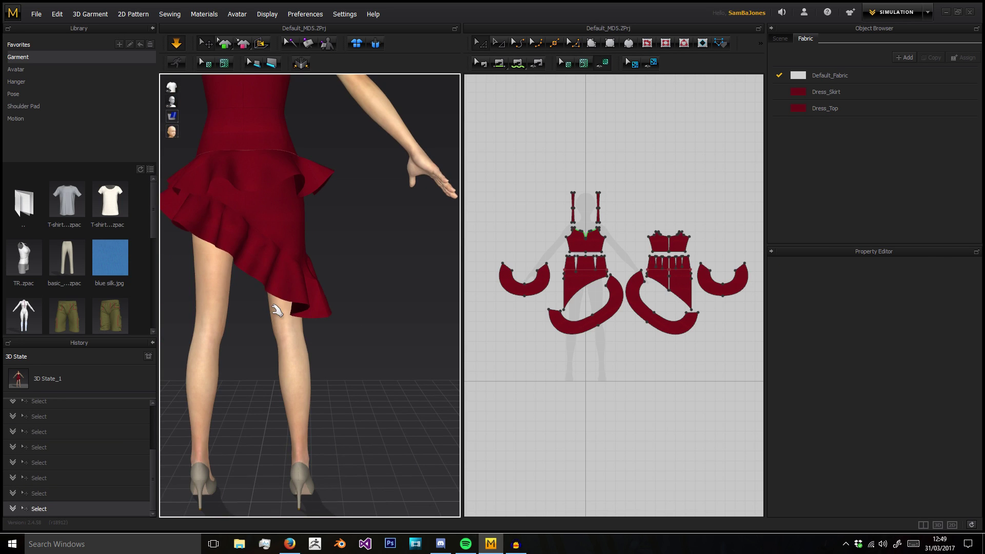
left_click_drag(262, 249, 263, 498)
left_click(346, 363)
right_click_drag(346, 363, 184, 91)
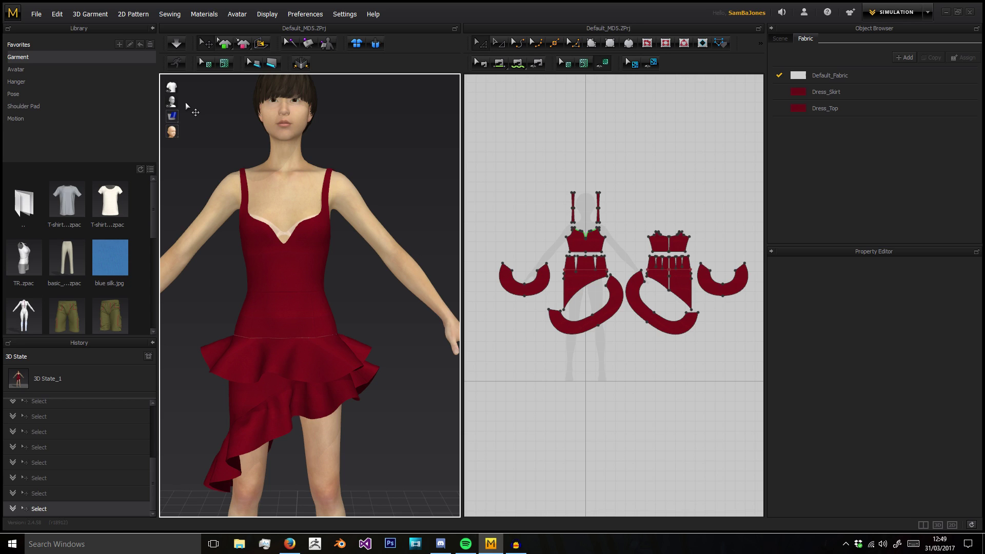
Stop the simulation and box-select a rectangular patch of mesh on the front of the dress at the side of the waist
left_click(180, 42)
left_click(221, 43)
left_click_drag(274, 262, 313, 289)
left_click(345, 279)
mouse_move(346, 281)
right_mouse_down()
mouse_move(214, 282)
mouse_move(346, 277)
right_mouse_up()
scroll(318, 237, "down", 3)
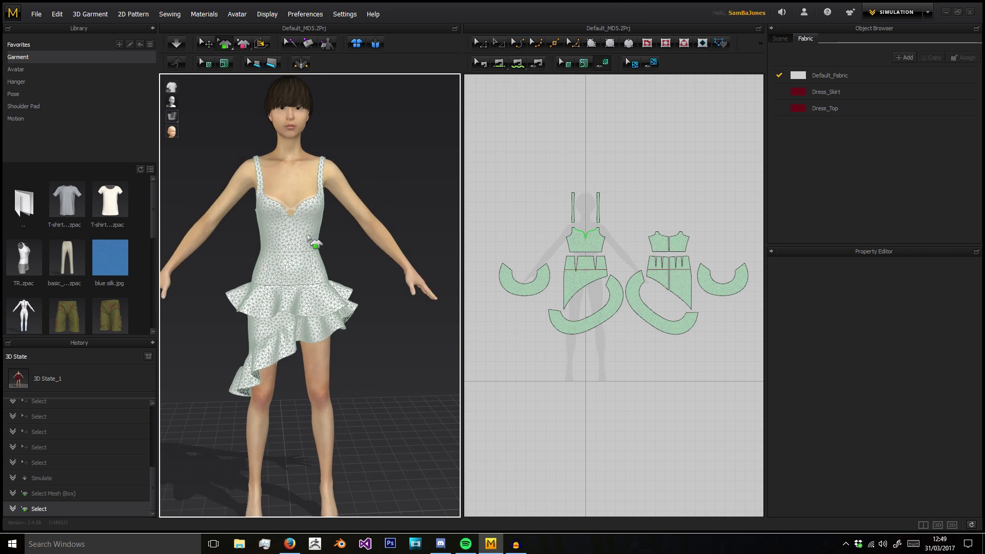
middle_click_drag(310, 238, 316, 265)
scroll(308, 285, "up", 5)
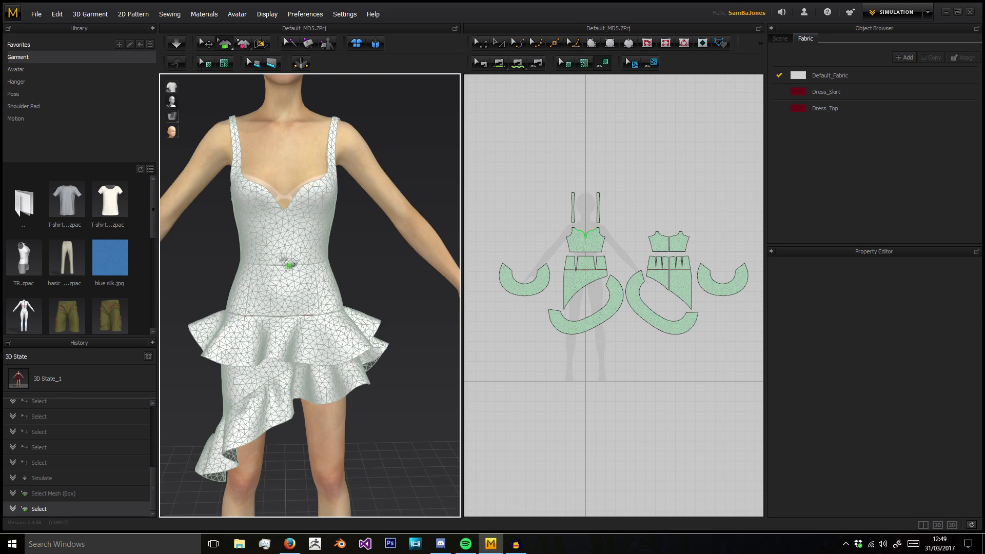
left_click_drag(294, 206, 295, 205)
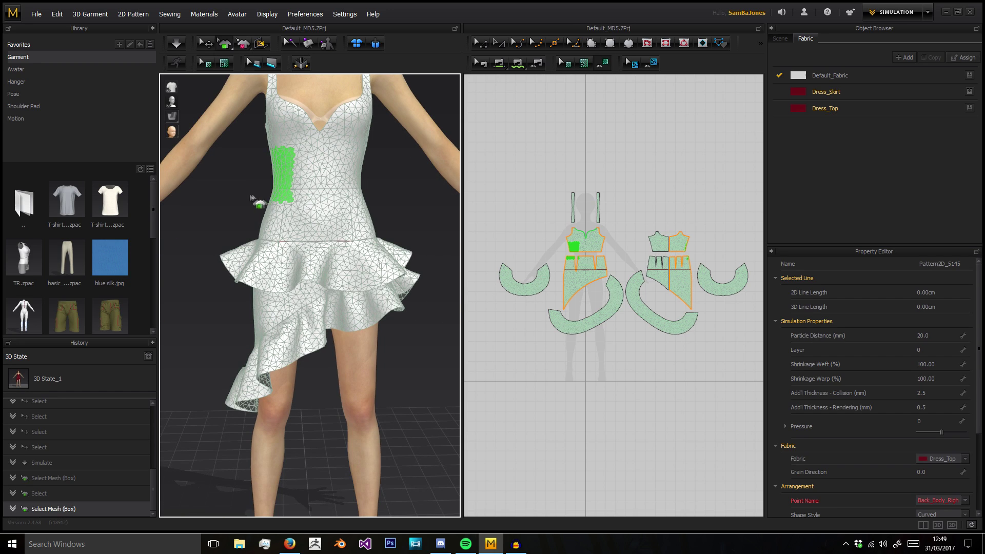
right_click_drag(295, 205, 366, 200)
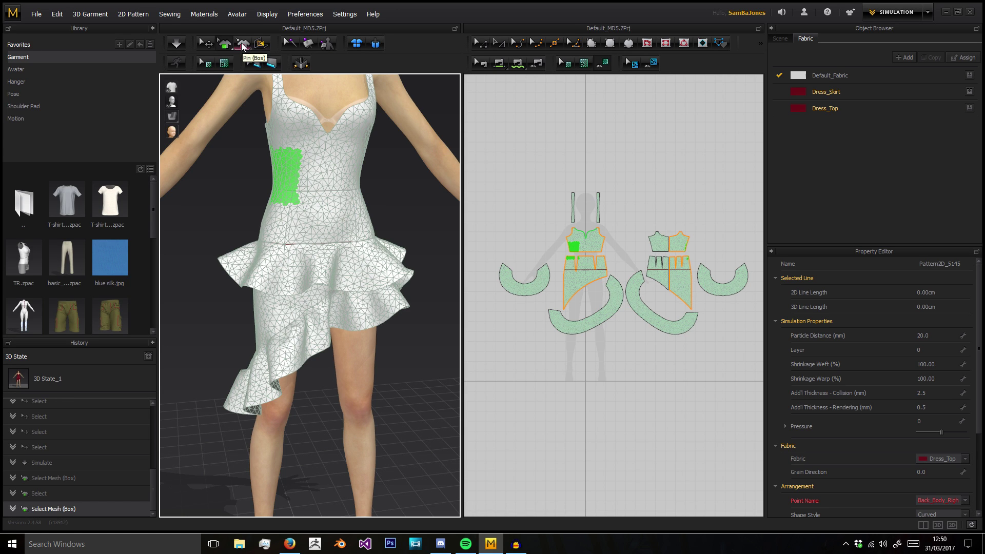
Pin a box-shaped patch of mesh on the front waist ruffle and run the simulation
left_click(243, 45)
middle_click_drag(266, 280, 262, 289)
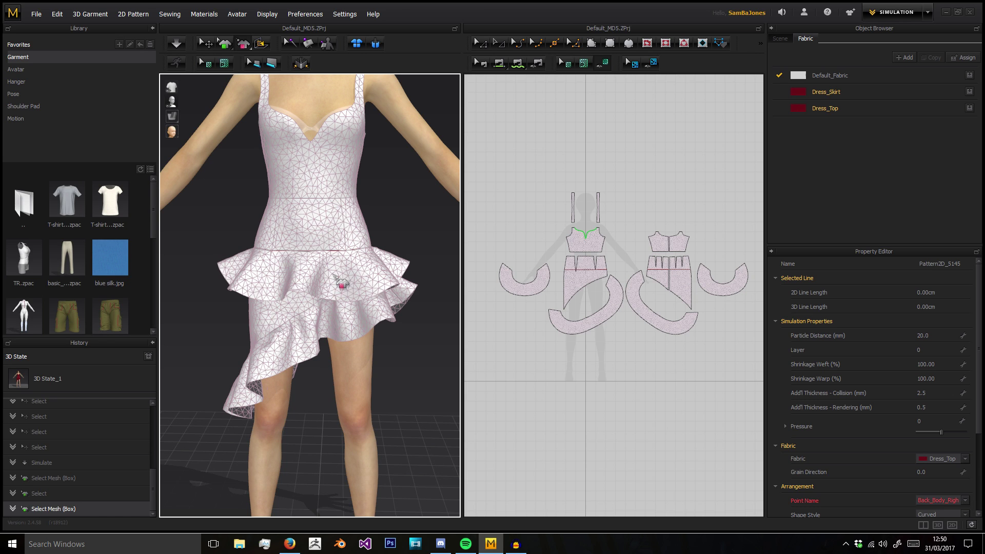
left_click_drag(367, 291, 369, 293)
mouse_move(370, 293)
right_mouse_down()
mouse_move(400, 298)
mouse_move(426, 318)
mouse_move(366, 309)
right_mouse_up()
scroll(366, 309, "up", 5)
key("space")
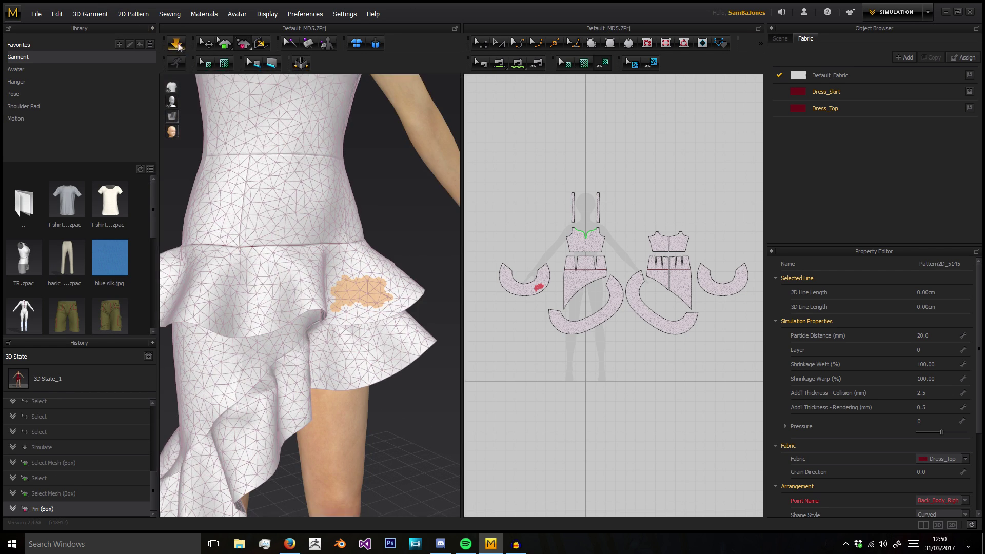
Move the pinned patch of the front waist ruffle around and reposition it in front of the hips
left_click_drag(385, 286, 466, 344)
left_click(205, 45)
middle_click_drag(416, 304, 300, 270)
left_click_drag(353, 295, 341, 178)
left_click(369, 289)
right_click_drag(369, 288, 330, 241)
middle_click_drag(331, 242, 353, 246)
left_click_drag(391, 145, 301, 149)
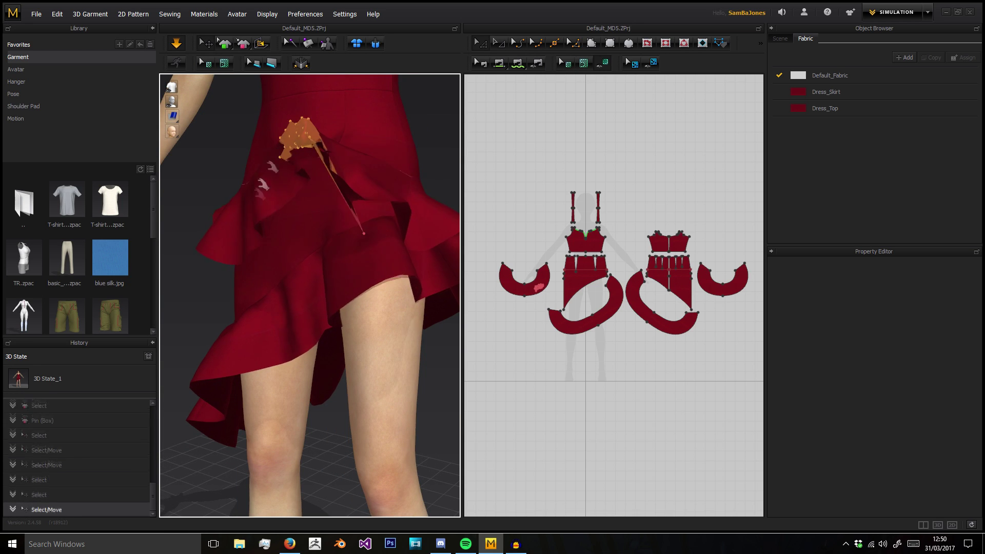
Tug the upper and lower front ruffles to test how the cloth hangs from the pinned patch
left_click(251, 194)
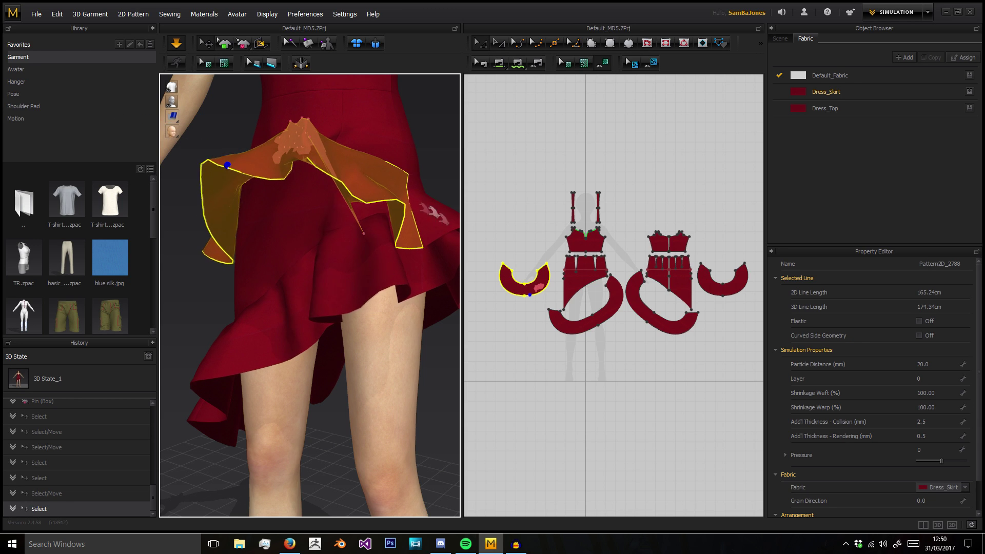
left_click(308, 250)
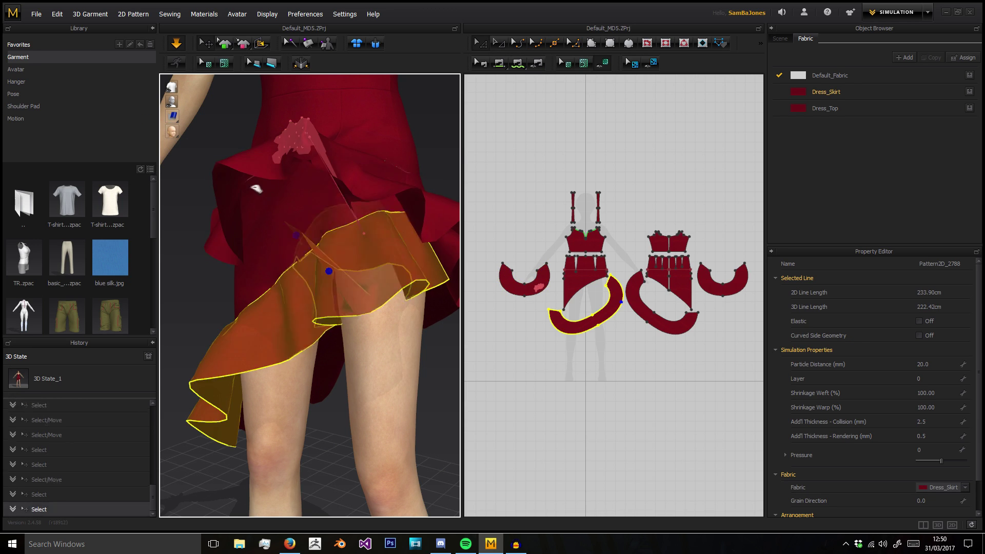
right_click_drag(298, 252, 354, 334)
scroll(310, 308, "up", 2)
scroll(309, 308, "down", 2)
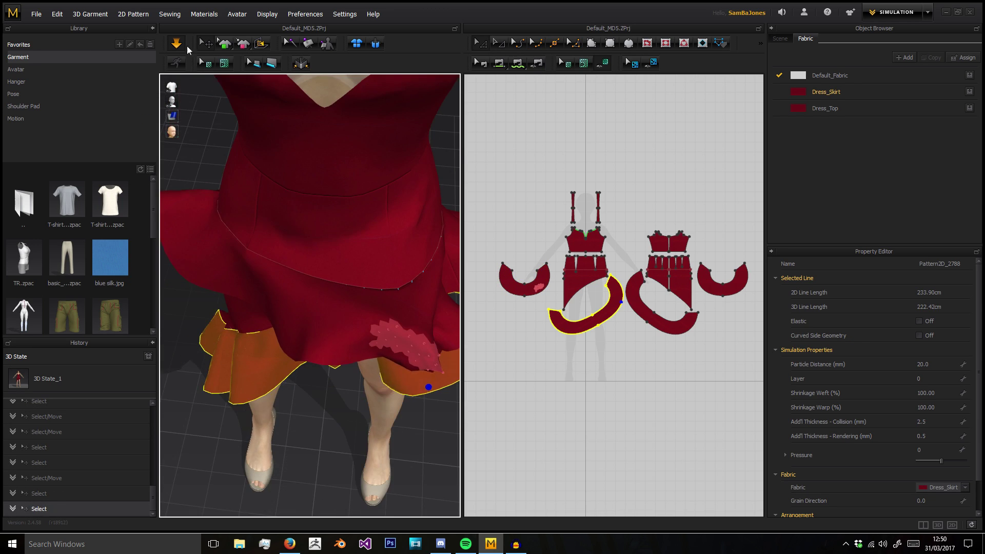
Stop the simulation and box-select mesh areas on the front of the skirt, undoing the last selection
left_click(179, 44)
left_click(225, 45)
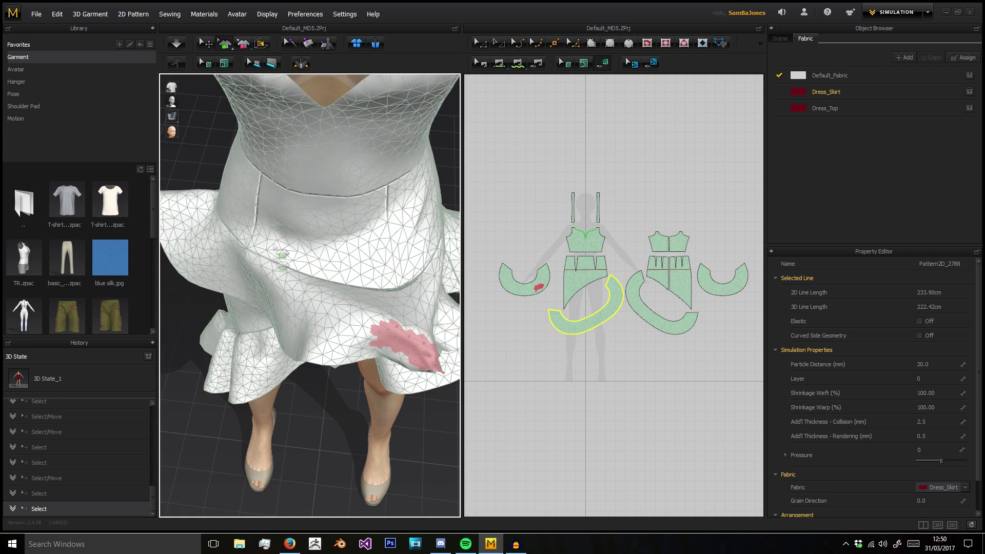
scroll(280, 279, "down", 2)
right_click_drag(316, 323, 293, 246)
left_click_drag(261, 199, 460, 354)
right_click_drag(349, 231, 369, 358)
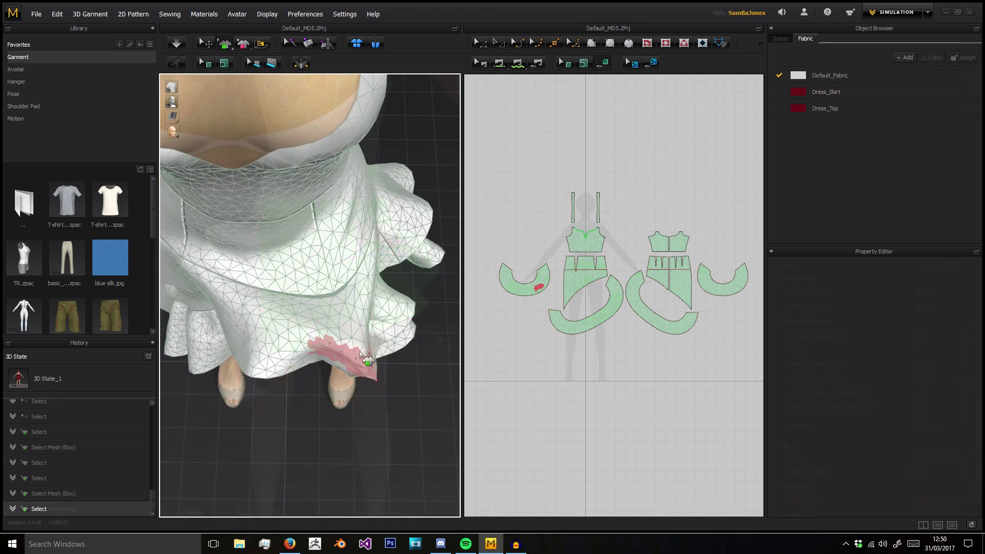
right_click_drag(347, 409, 295, 267)
left_click(304, 268)
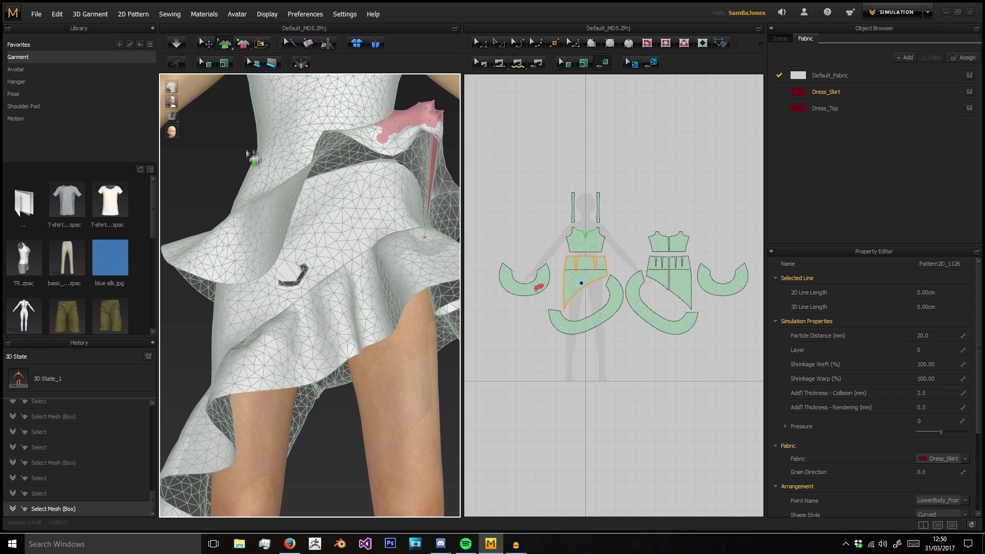
left_click_drag(246, 151, 296, 165)
key("ctrl+z")
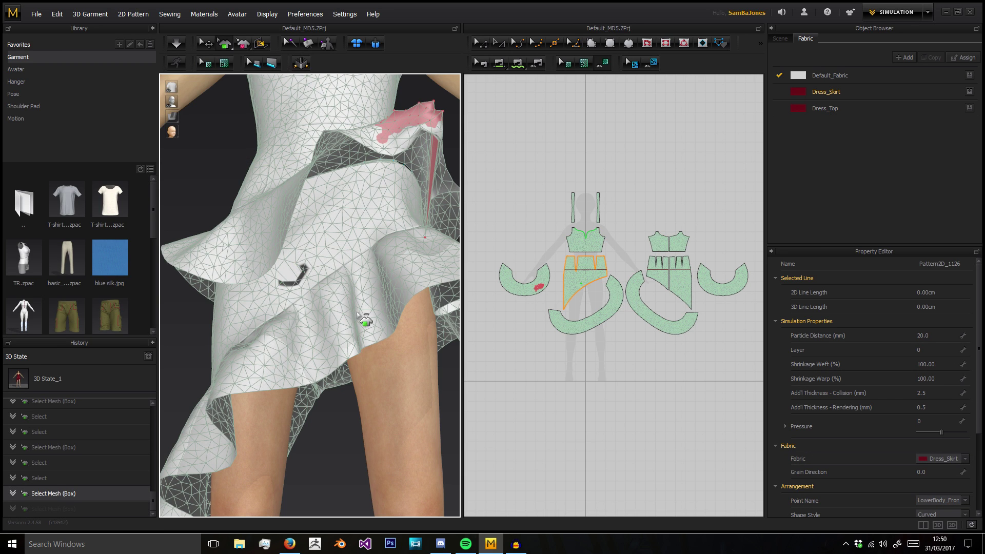
Run the simulation again and delete all pins from the dress
left_click(176, 43)
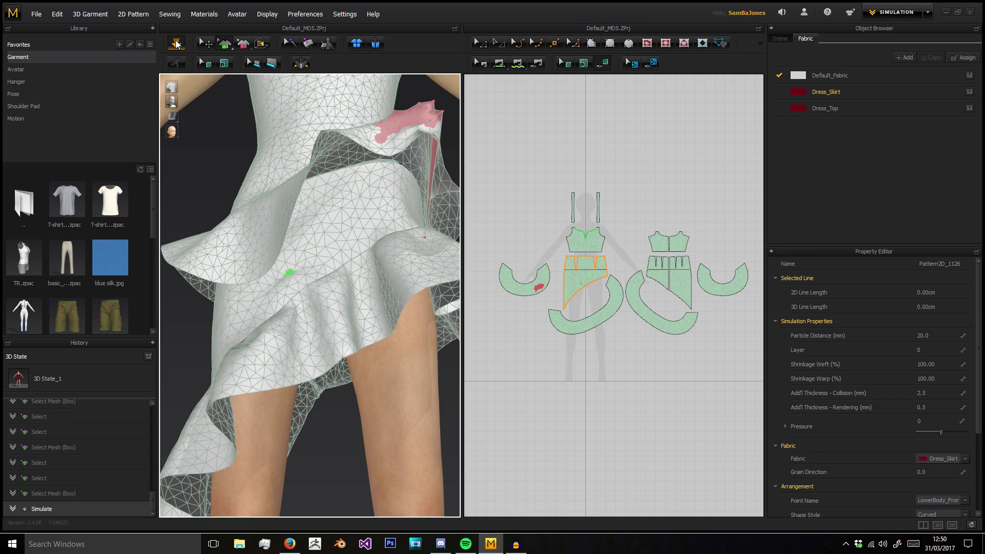
left_click(288, 218)
right_click_drag(302, 251, 264, 267)
left_click_drag(236, 137, 453, 345)
right_click(356, 146)
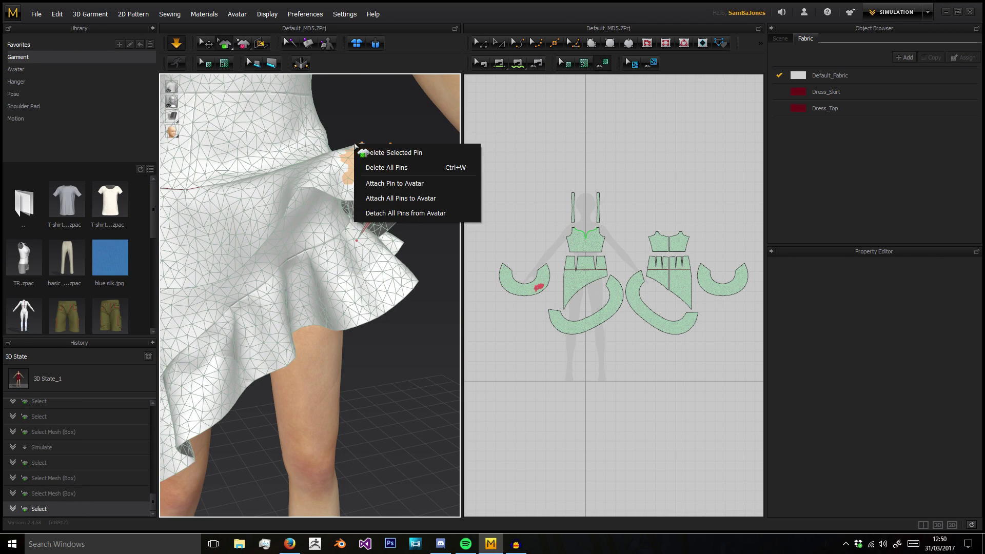
left_click(441, 168)
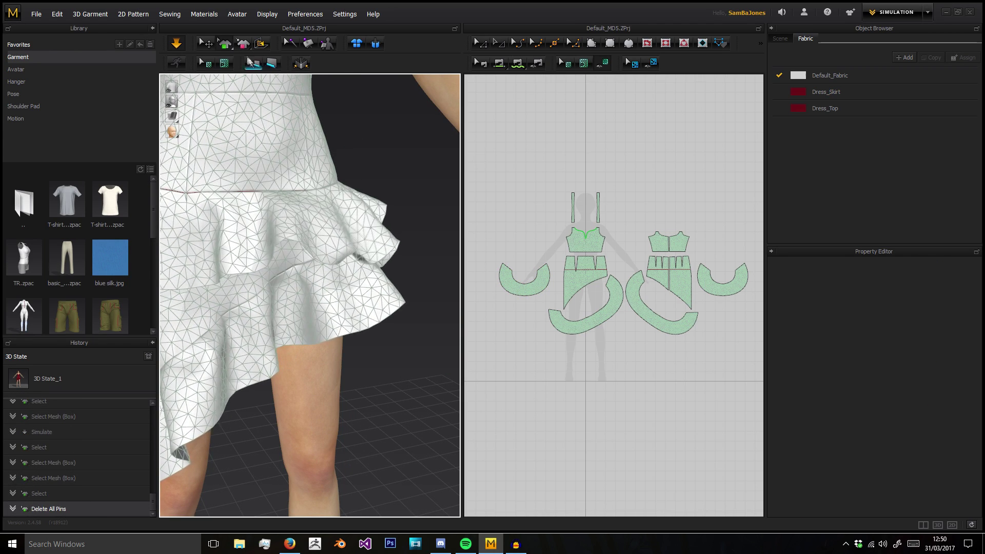
Box-select mesh areas on the front of the bodice with Select Mesh, clearing each selection
left_click(243, 45)
middle_click_drag(268, 221, 348, 260)
scroll(347, 260, "down", 3)
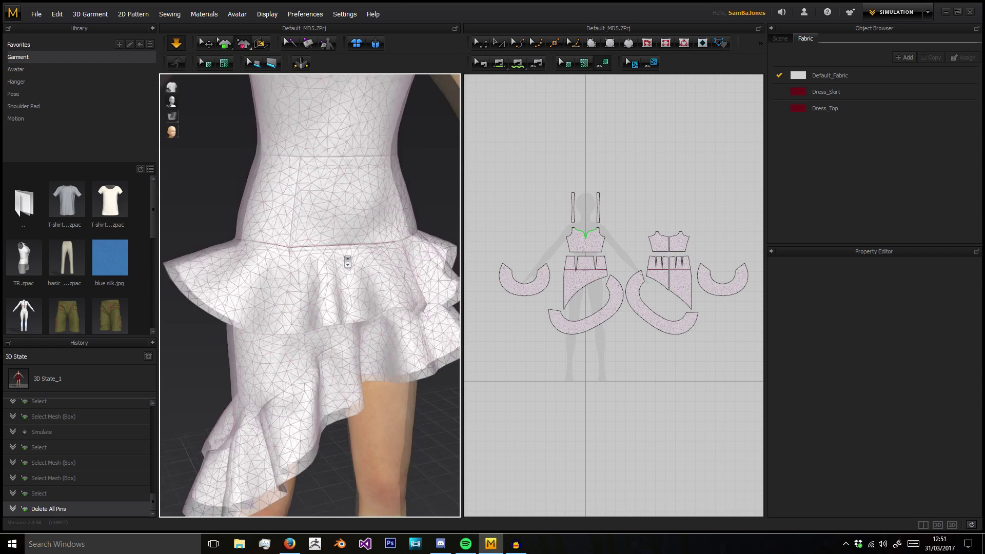
right_click_drag(342, 258, 323, 260)
middle_click_drag(323, 260, 323, 284)
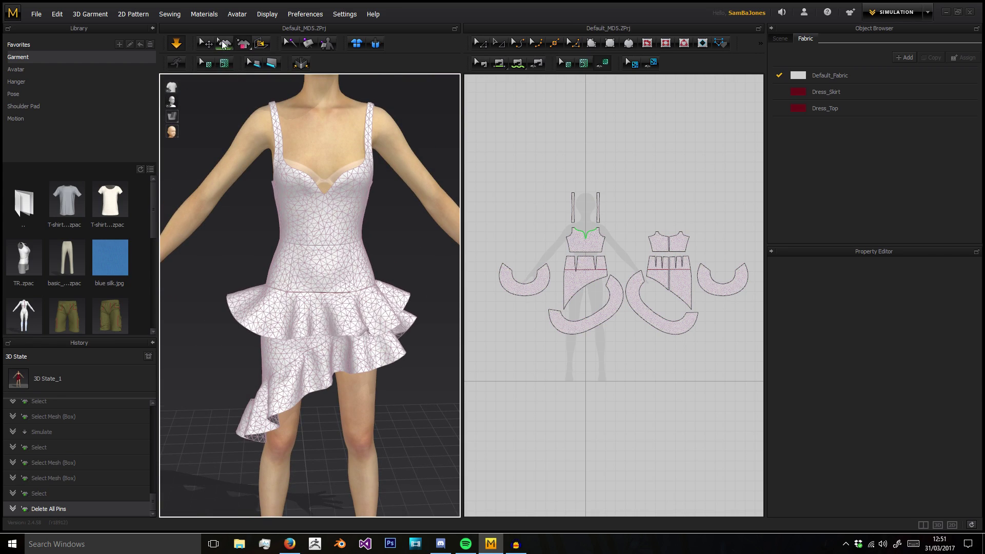
left_click(223, 44)
left_click_drag(271, 203, 384, 271)
left_click(391, 214)
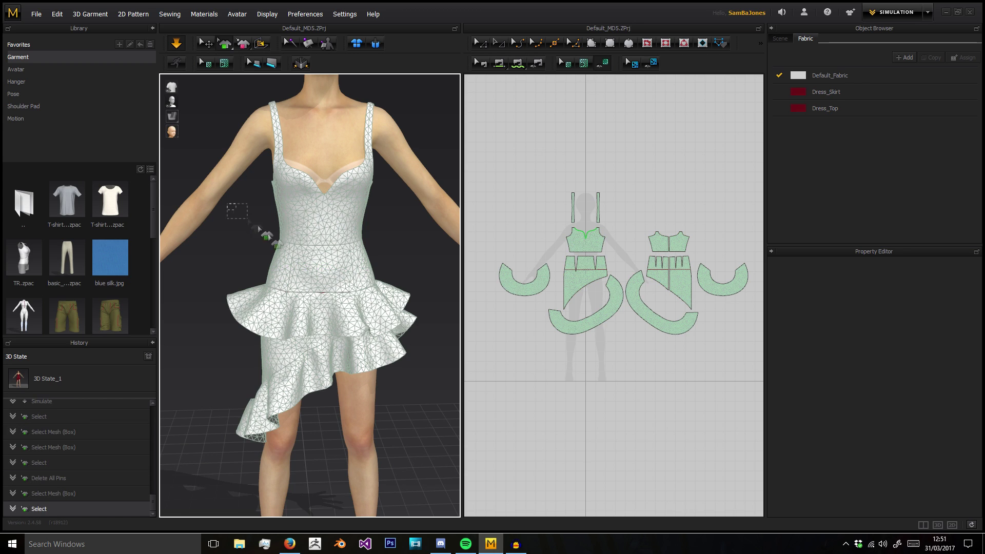
left_click_drag(227, 203, 411, 314)
left_click(379, 218)
left_click_drag(317, 217, 368, 271)
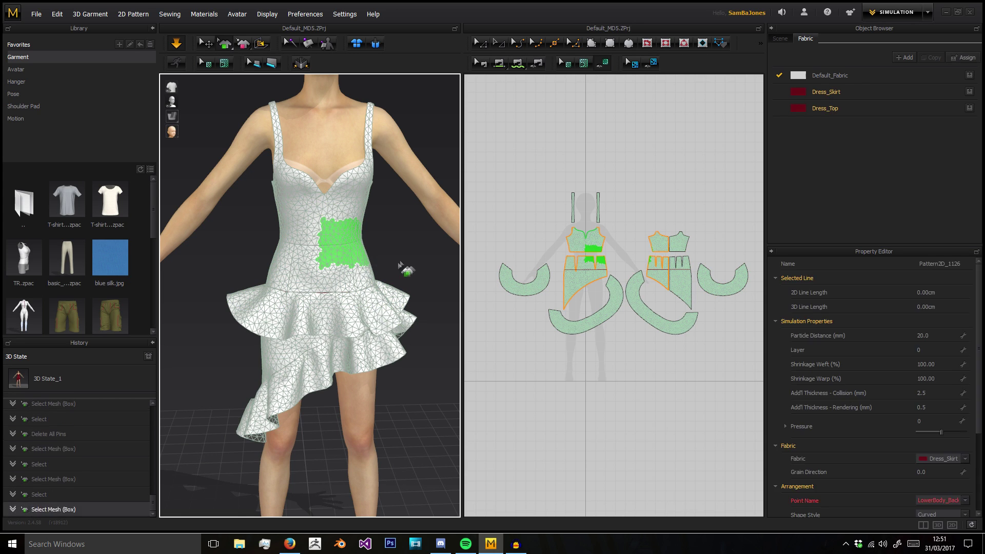
left_click(398, 264)
Pin a boxed mesh area on the side of the bodice, and box over the same area again to remove the pins
left_click(244, 45)
left_click_drag(277, 200, 329, 256)
left_click(246, 220)
right_click_drag(277, 234, 268, 99)
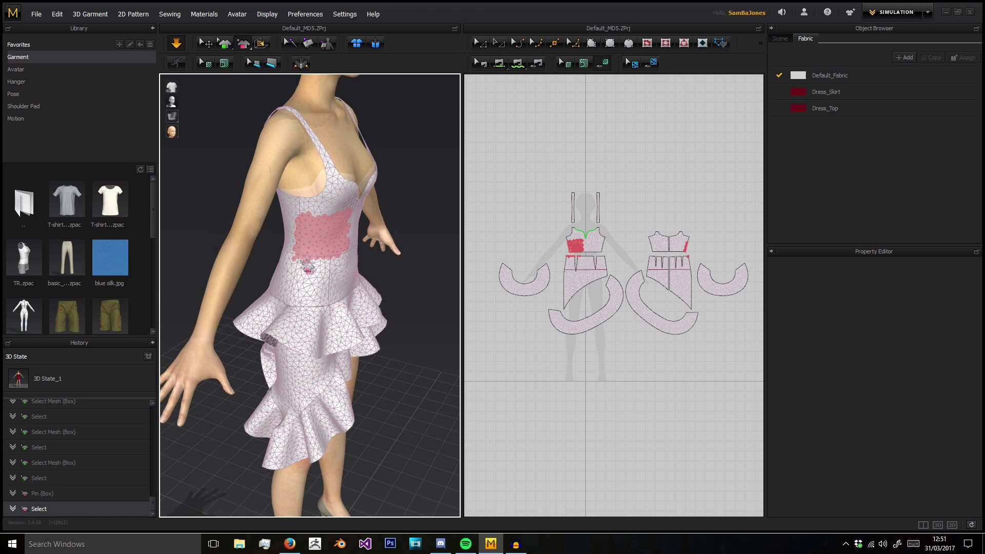
left_click_drag(280, 202, 426, 303)
right_click_drag(426, 303, 360, 255)
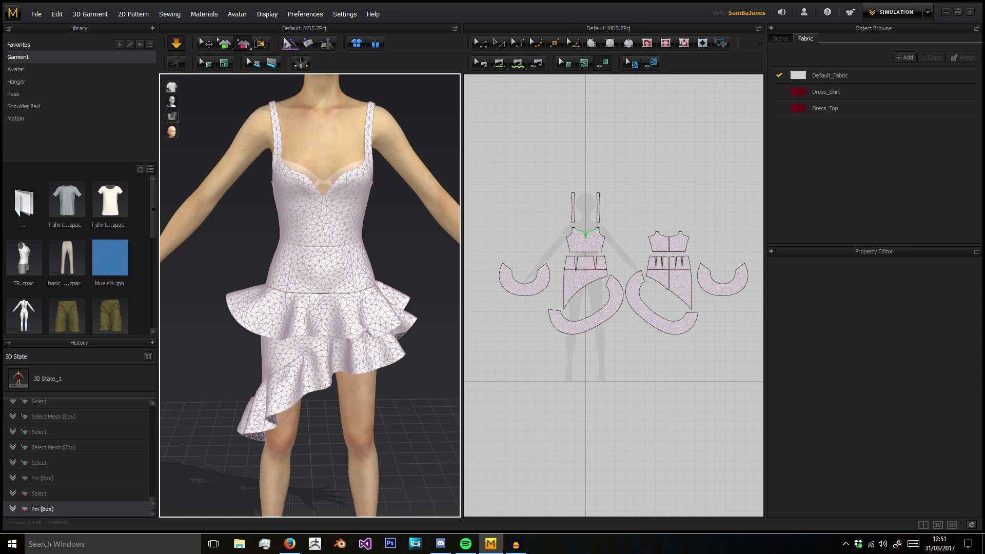
Fold the bodice's side seam on the avatar's right to a 250 fold angle and simulate the dress
left_click(261, 43)
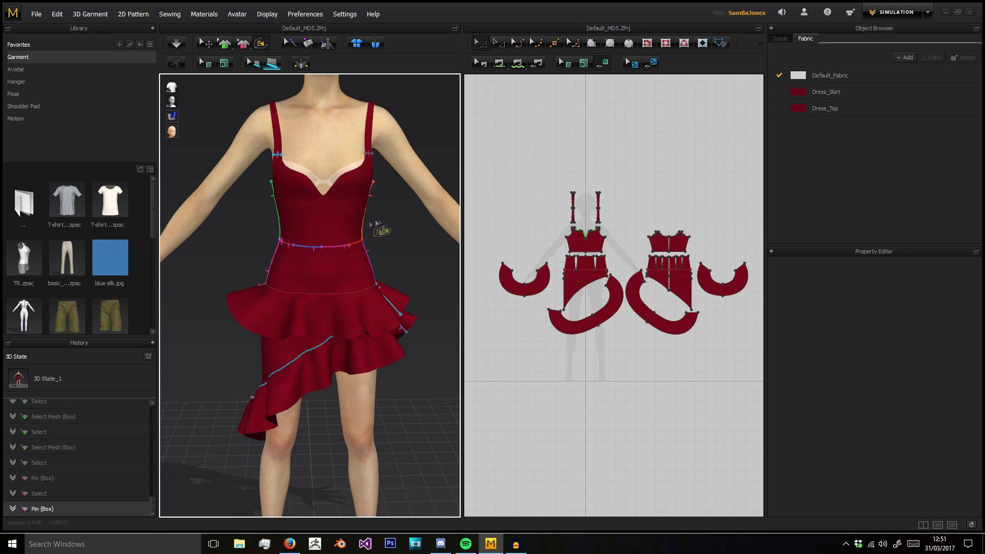
right_click_drag(334, 174, 336, 252)
right_click_drag(353, 205, 296, 247)
left_click(253, 258)
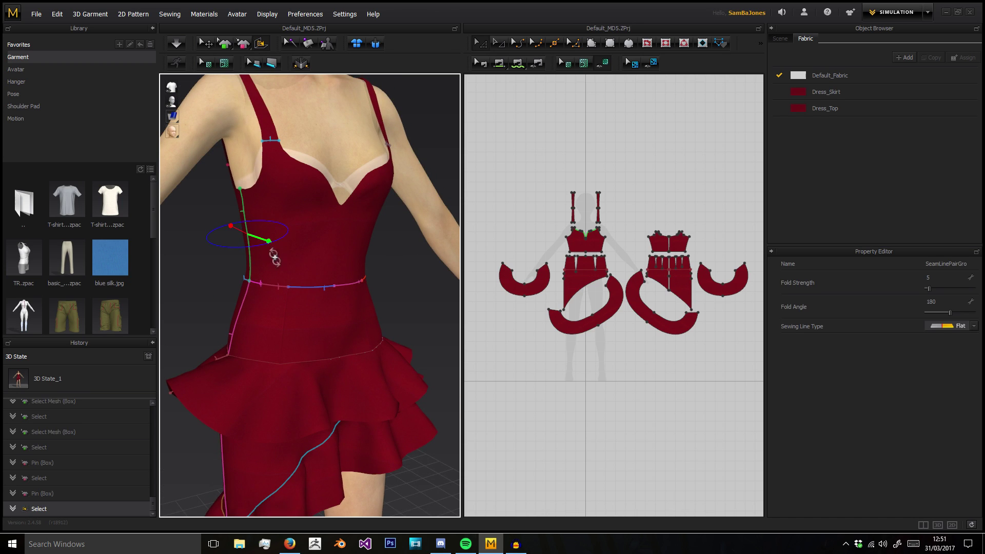
left_click(286, 304)
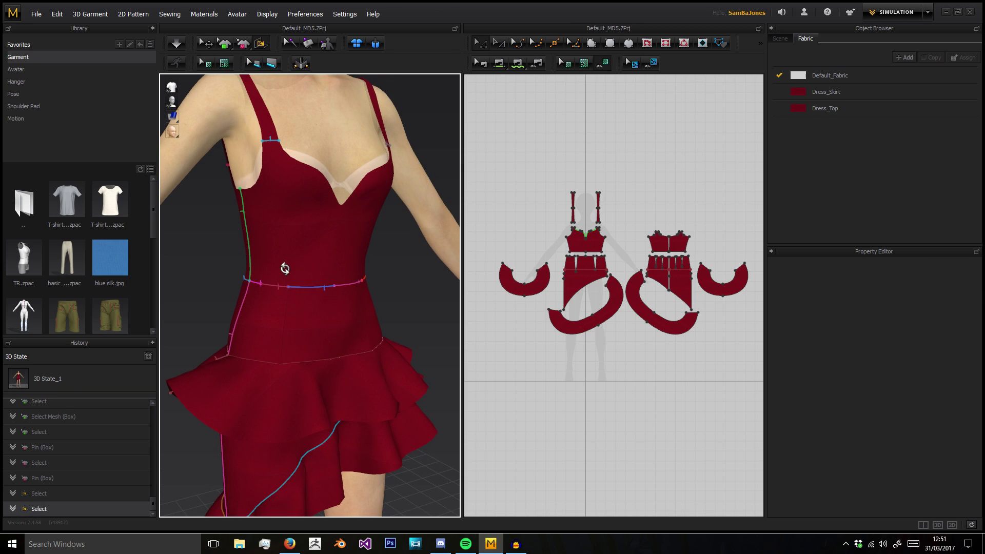
right_click_drag(284, 268, 281, 291)
left_click(239, 269)
left_click_drag(242, 272, 218, 290)
key("space")
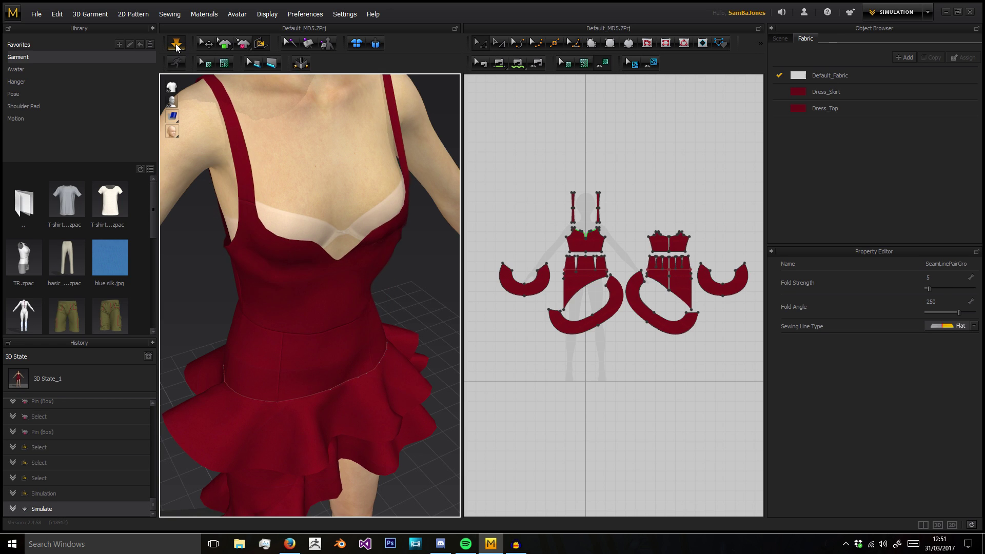
left_click(244, 306)
right_click_drag(267, 327, 334, 250)
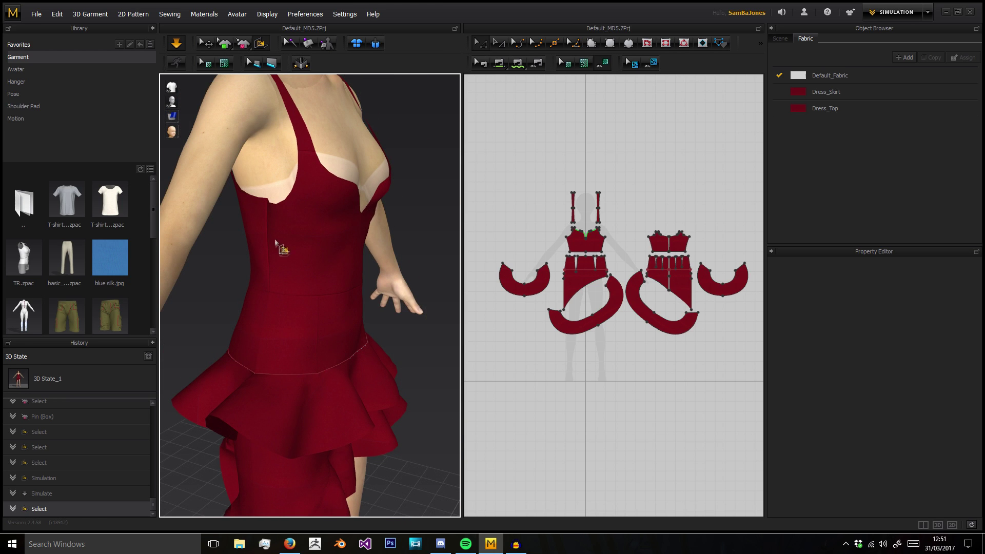
mouse_move(279, 327)
right_mouse_down()
mouse_move(306, 365)
mouse_move(269, 378)
mouse_move(253, 356)
mouse_move(348, 324)
mouse_move(231, 308)
mouse_move(281, 339)
right_mouse_up()
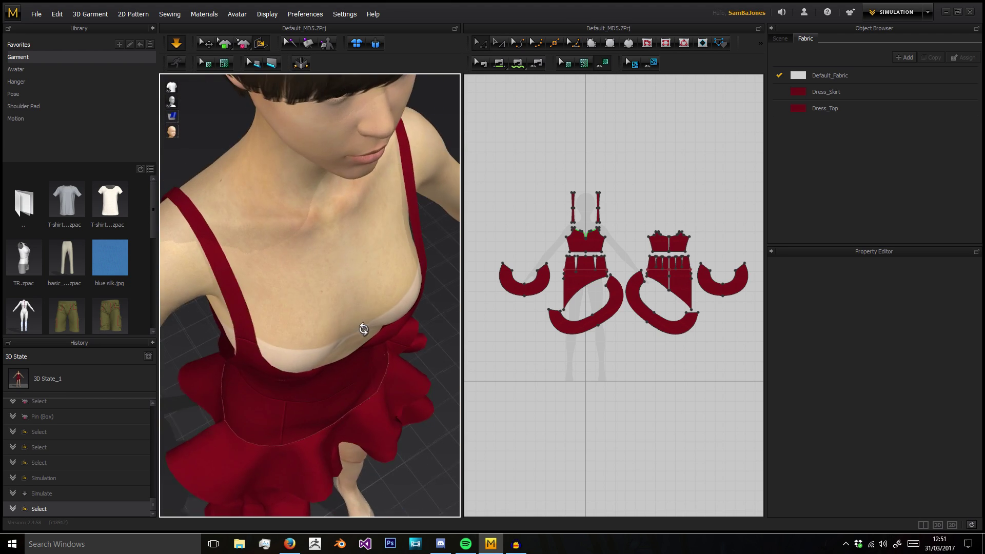
Pull both sides of the bodice front upward during simulation and let the cloth settle back
right_click_drag(363, 329, 347, 344)
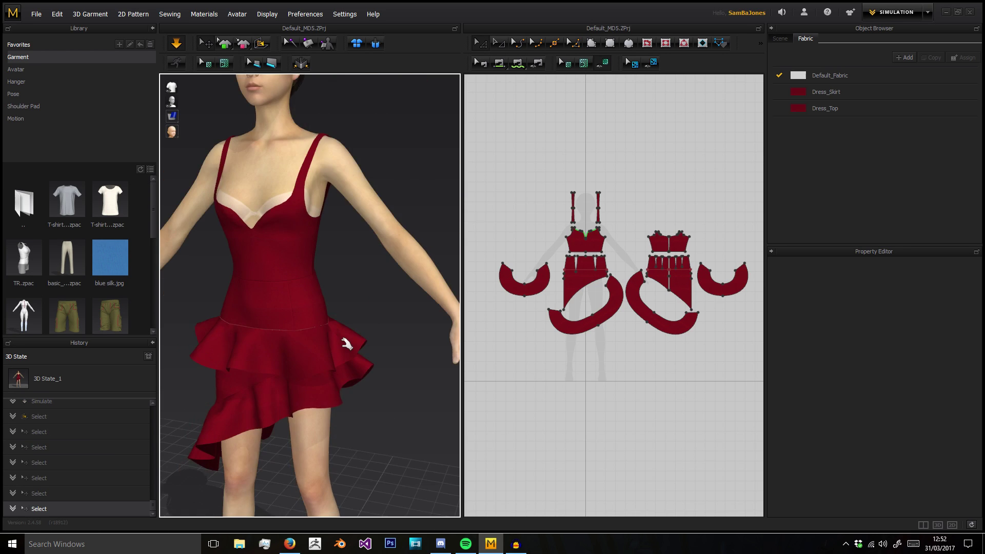
right_click_drag(356, 309, 373, 307)
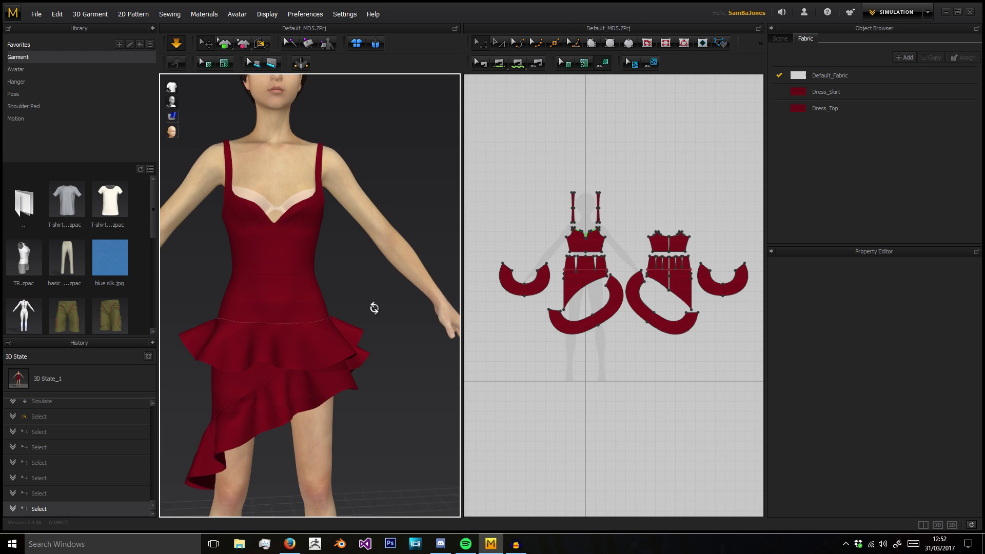
right_click_drag(301, 204, 288, 220)
left_click_drag(229, 231, 271, 154)
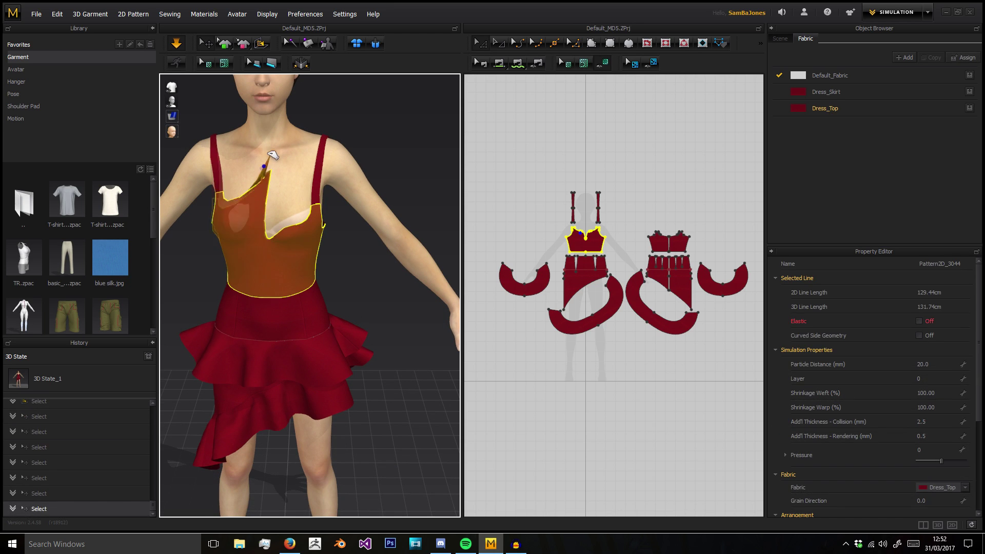
left_click(368, 293)
left_click_drag(290, 227, 298, 163)
left_click(391, 287)
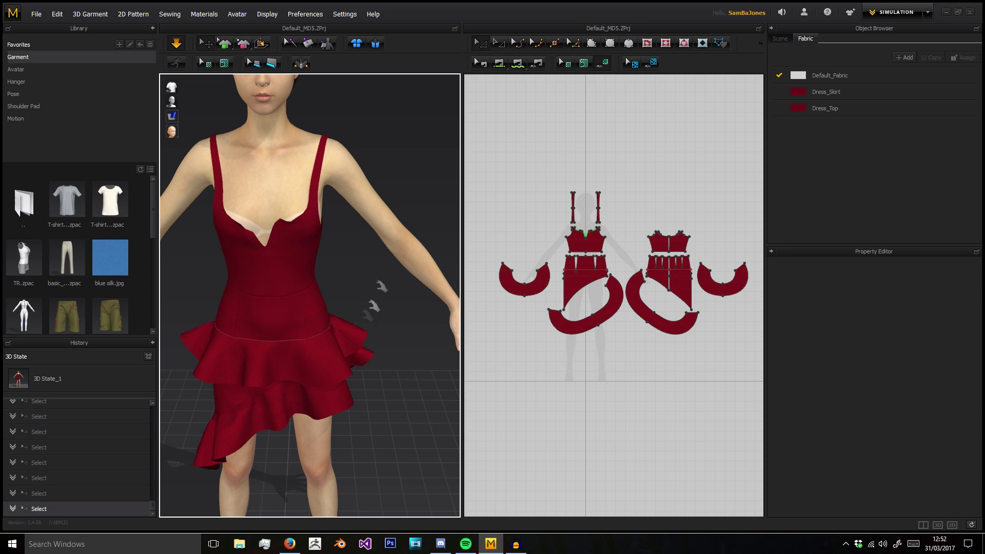
right_click_drag(347, 267, 395, 231)
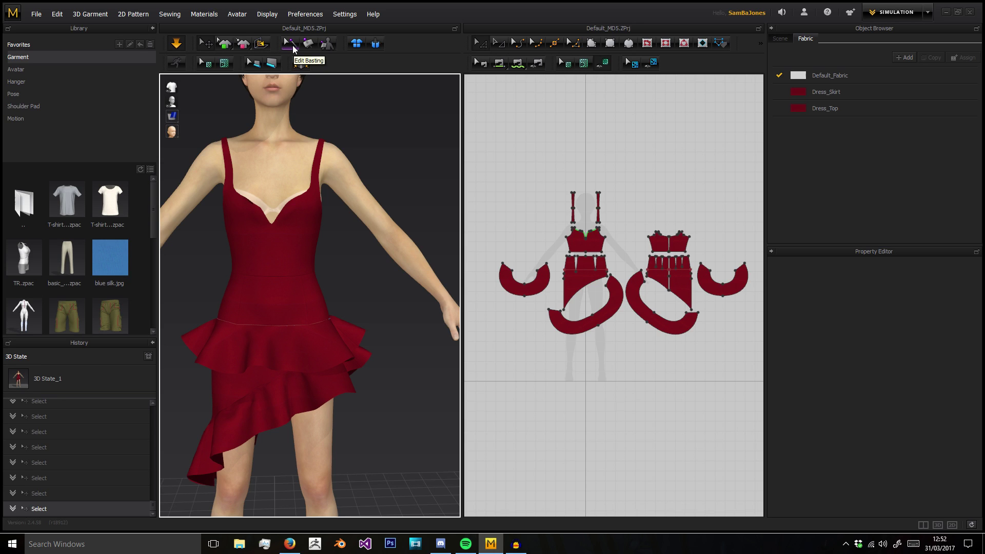
Tack the two sides of the V-neckline together across the opening and simulate the dress
left_click(300, 63)
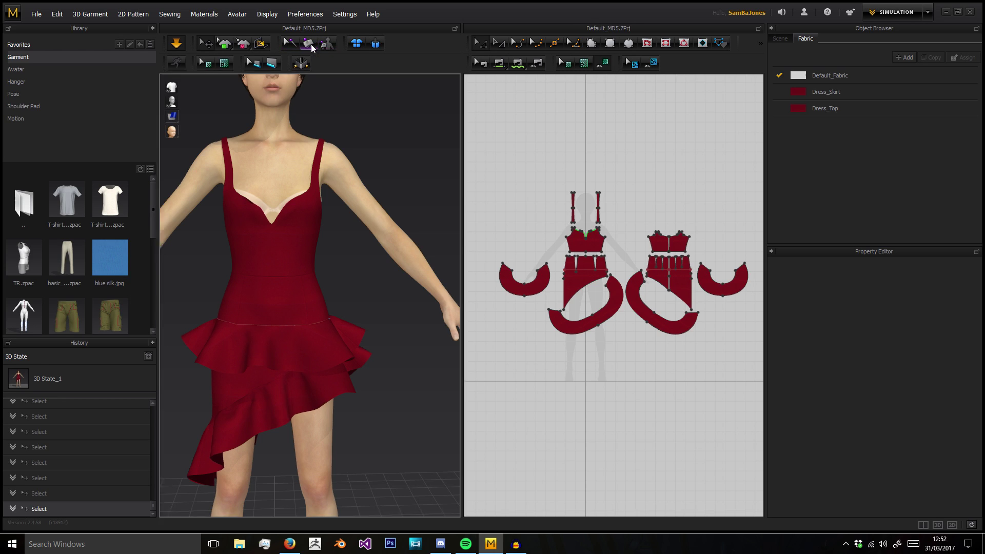
mouse_move(327, 212)
middle_mouse_down()
mouse_move(345, 172)
mouse_move(330, 204)
middle_mouse_up()
right_click_drag(330, 205, 341, 225)
scroll(276, 220, "up", 6)
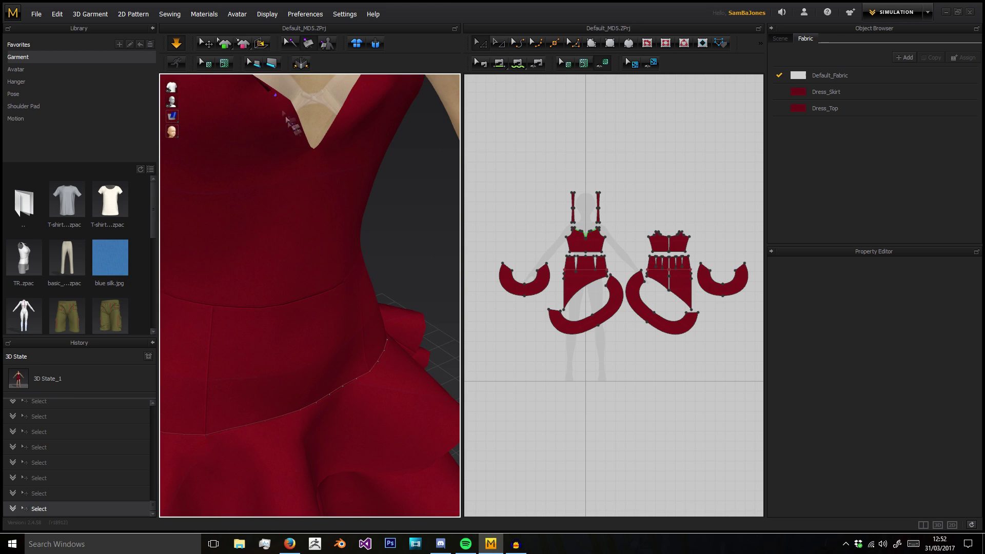
left_click(342, 118)
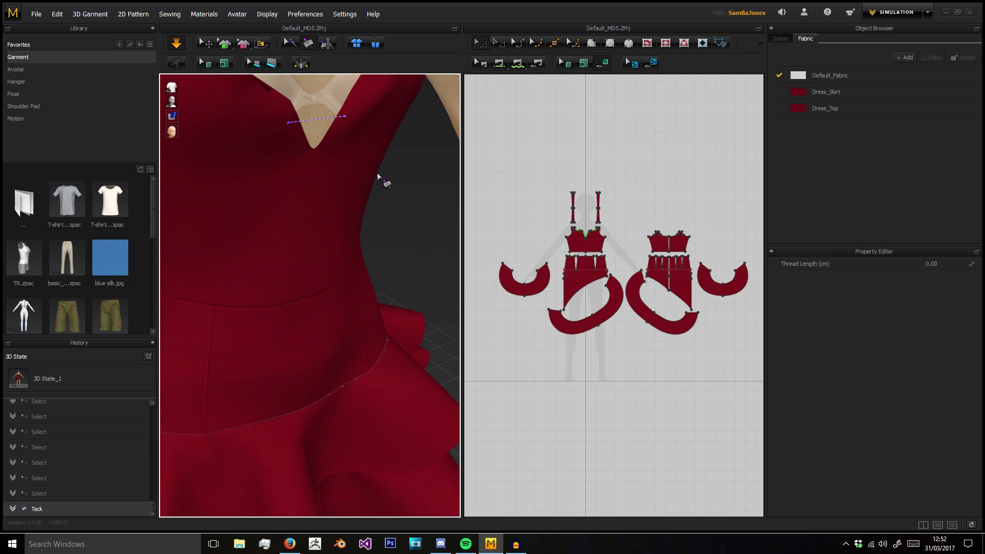
right_click_drag(342, 117, 330, 270)
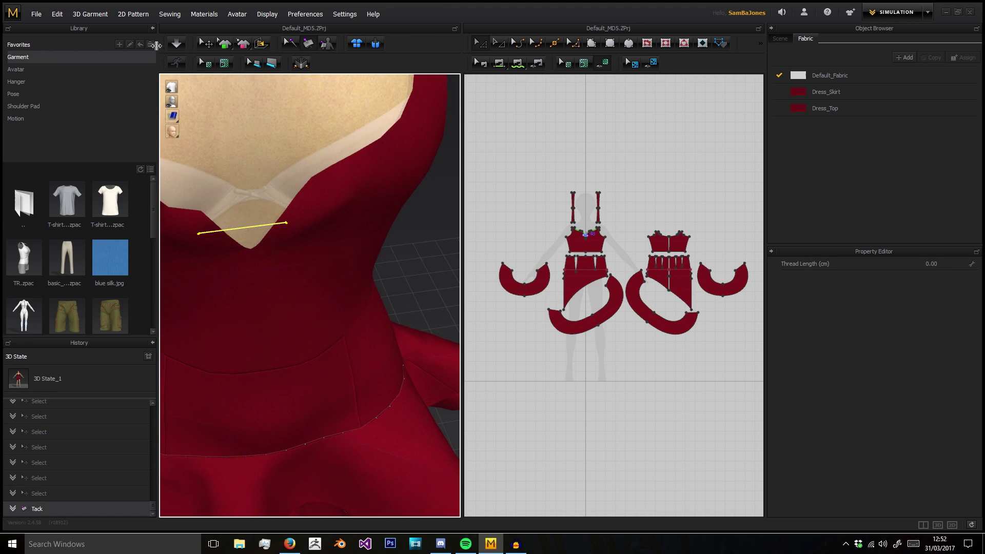
left_click(176, 43)
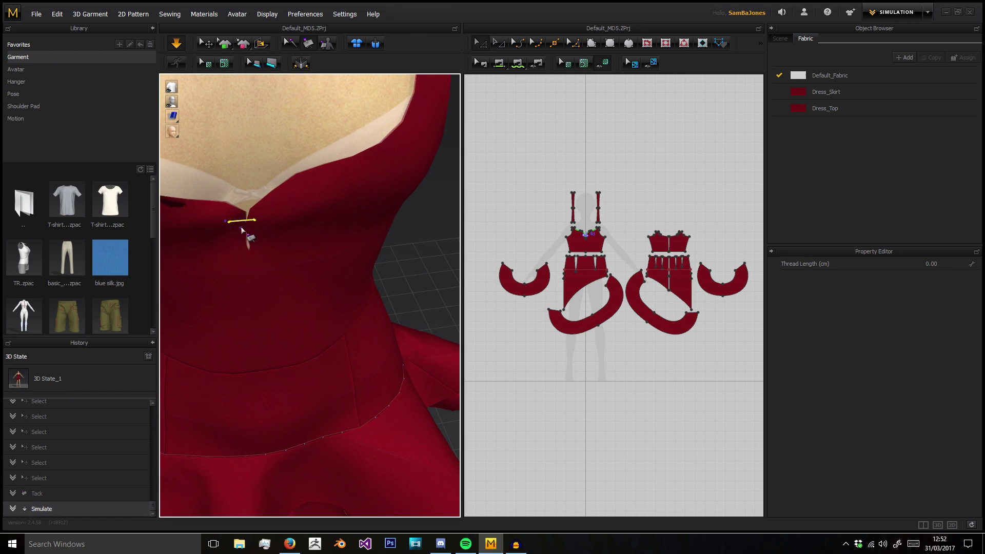
right_click_drag(264, 220, 275, 156)
scroll(275, 156, "down", 4)
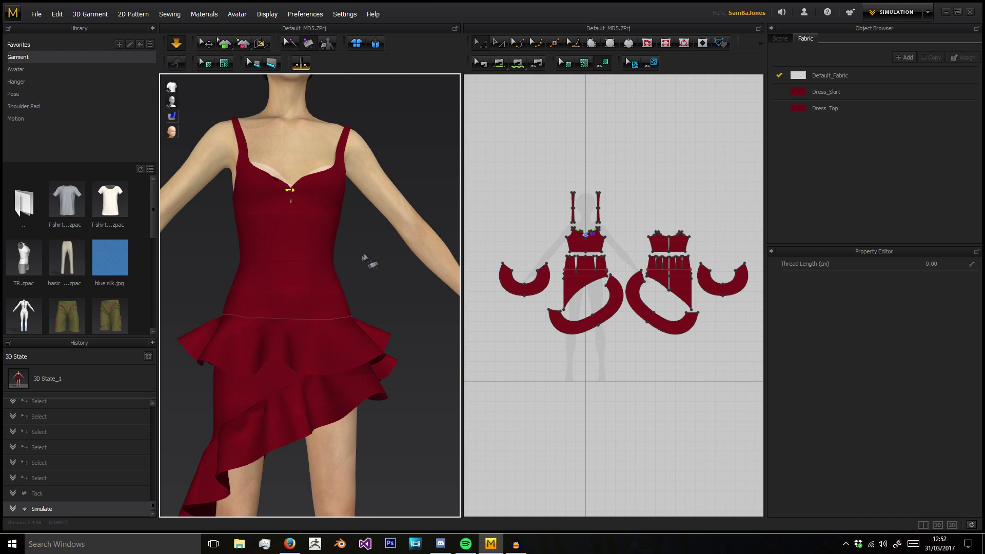
Tack the upper ruffle to the lower ruffle near the avatar's left hip
middle_click_drag(338, 325, 339, 251)
left_click(375, 314)
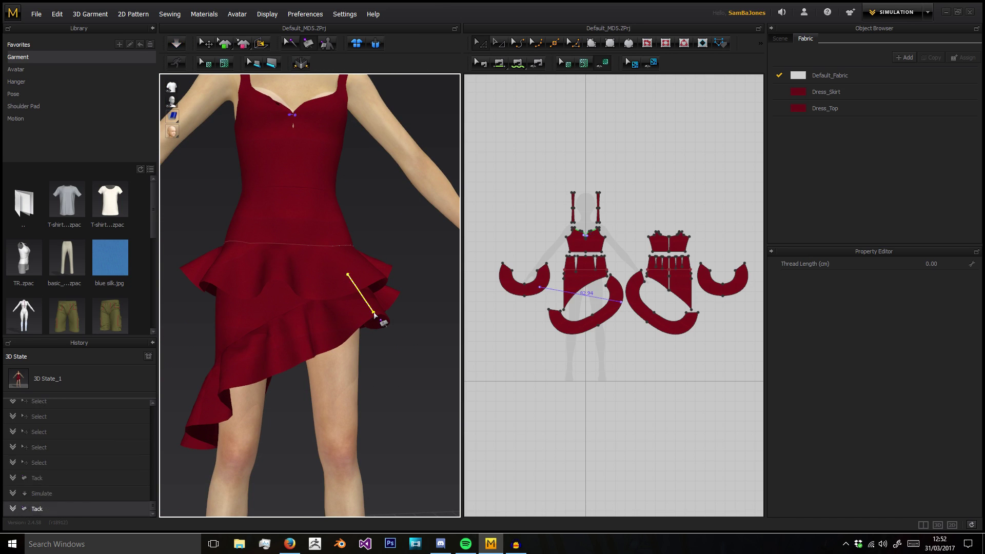
right_click_drag(302, 260, 374, 227)
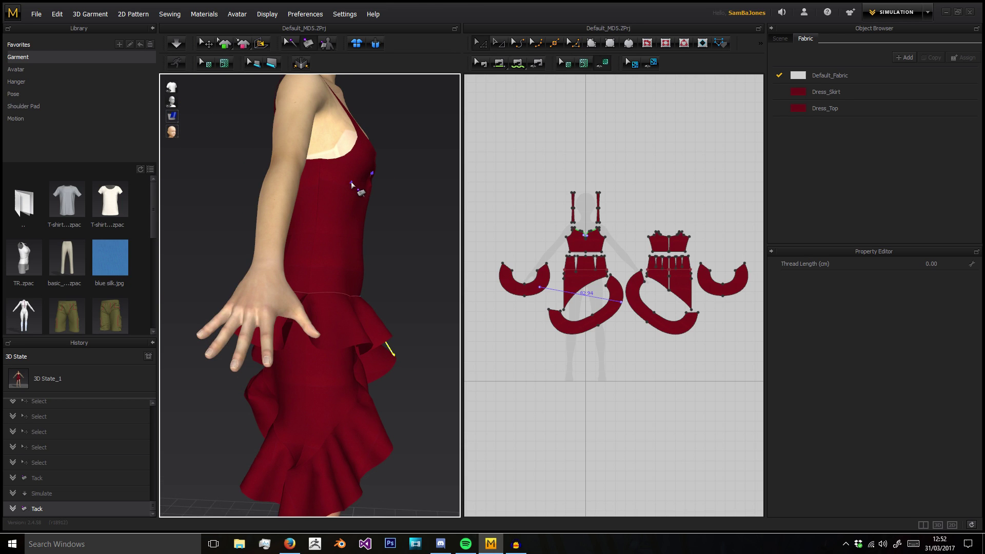
right_click_drag(352, 185, 328, 206)
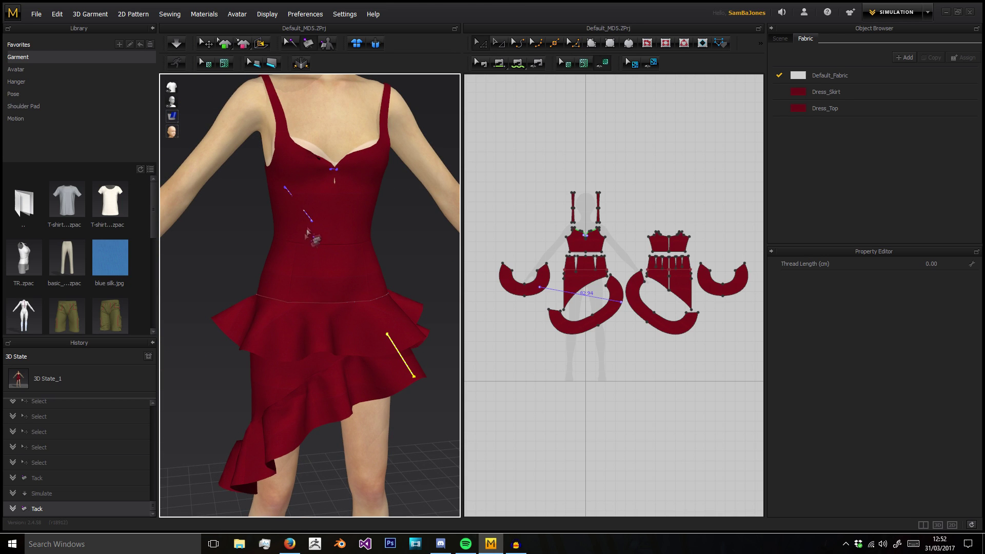
Tack the bodice front to the long lower ruffle on the avatar's right side
right_click_drag(236, 321, 292, 263)
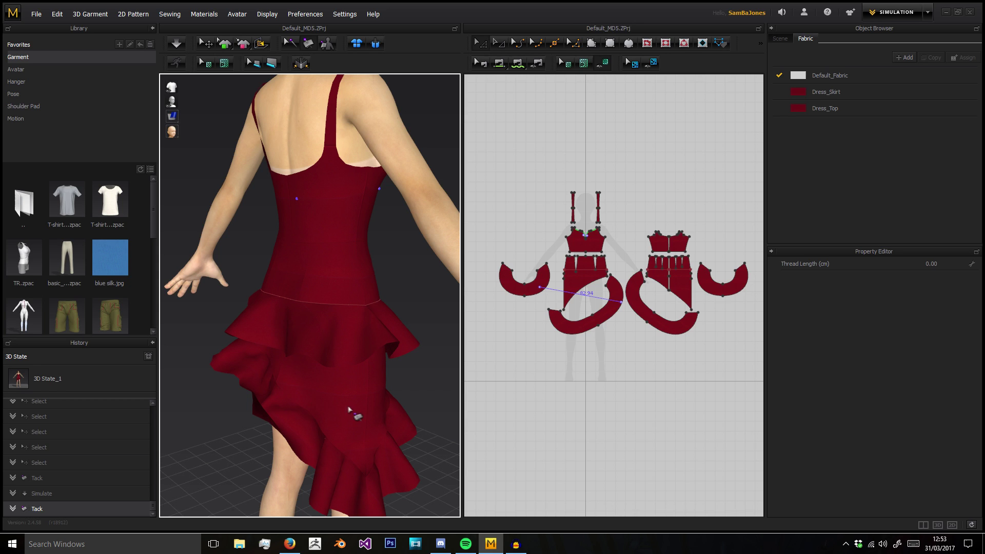
right_click_drag(361, 413, 362, 311)
left_click(236, 390)
mouse_move(362, 311)
middle_mouse_down()
mouse_move(322, 311)
mouse_move(378, 312)
middle_mouse_up()
right_click_drag(323, 262, 372, 259)
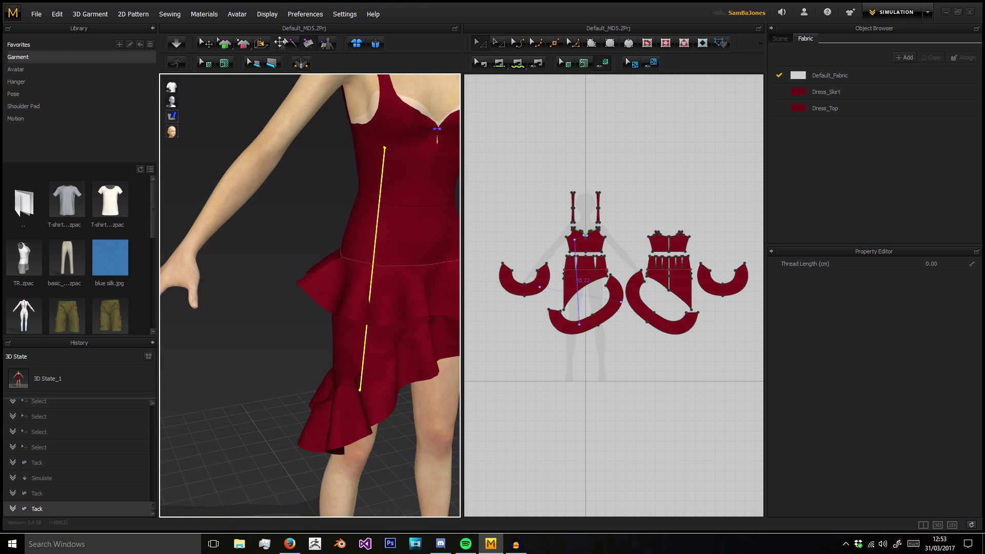
Switch to Edit Basting and simulate the dress so the two new tacks draw together, clearing the tack selection
left_click(287, 44)
middle_click_drag(342, 153, 208, 146)
right_click_drag(388, 237, 362, 160)
left_click(176, 43)
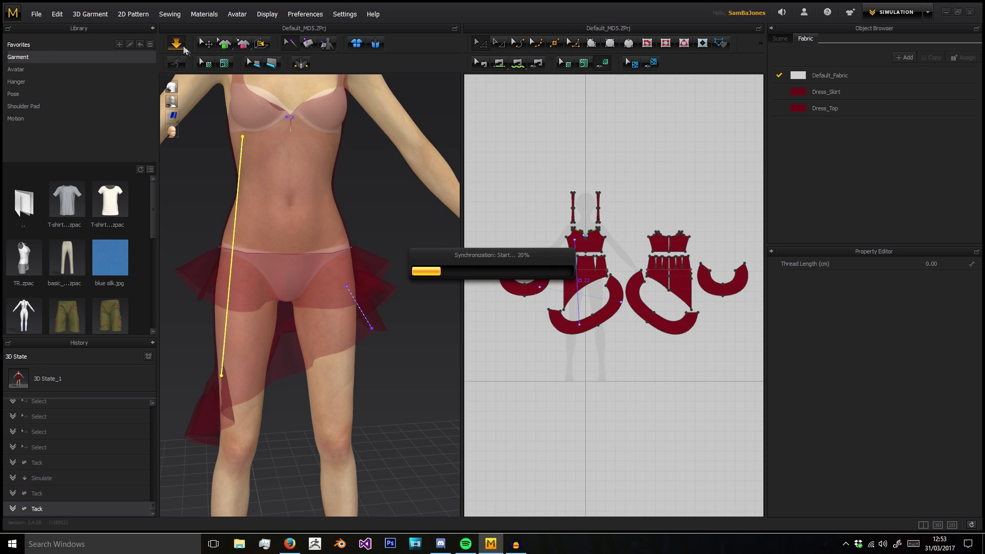
left_click(361, 206)
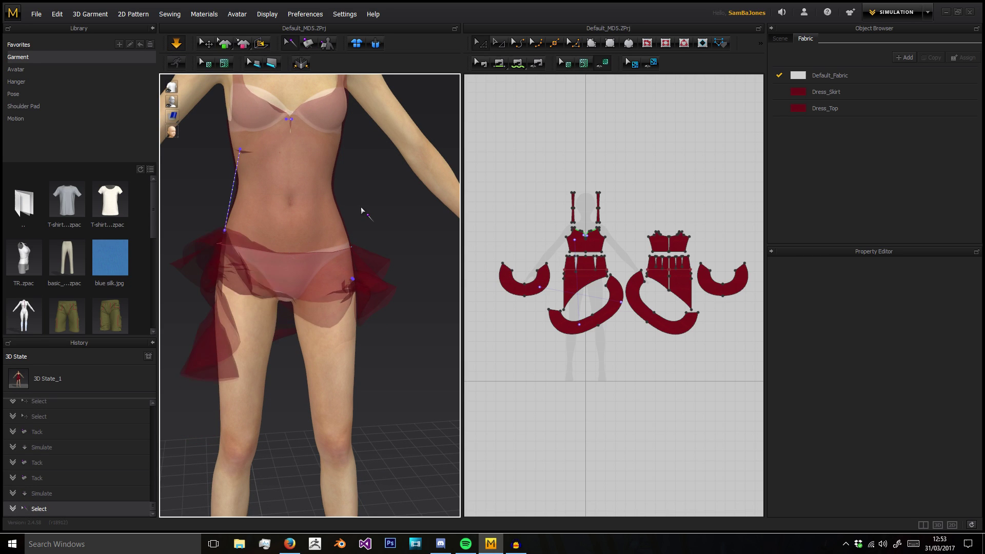
Delete the tack joining the two ruffles at the avatar's left hip with Edit Basting
left_click(296, 43)
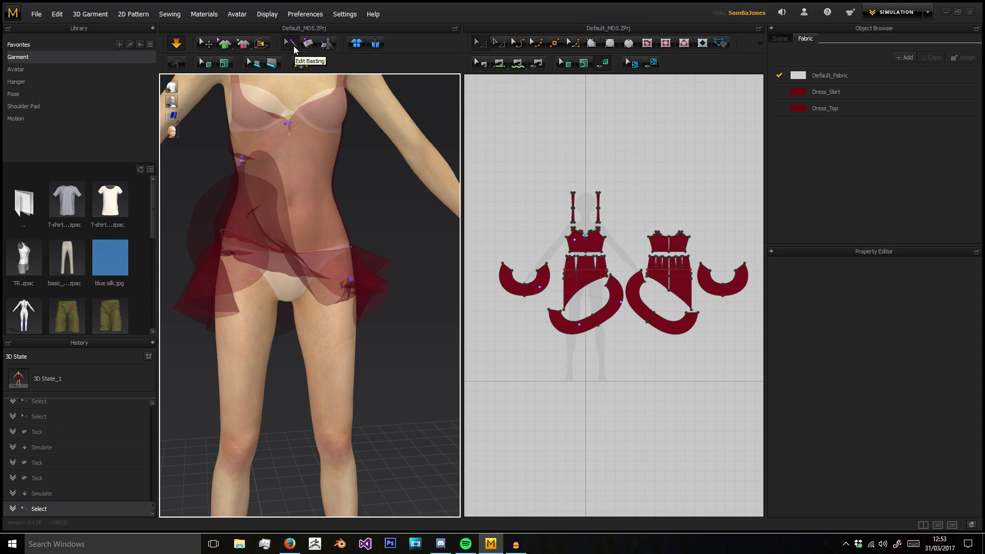
left_click(301, 63)
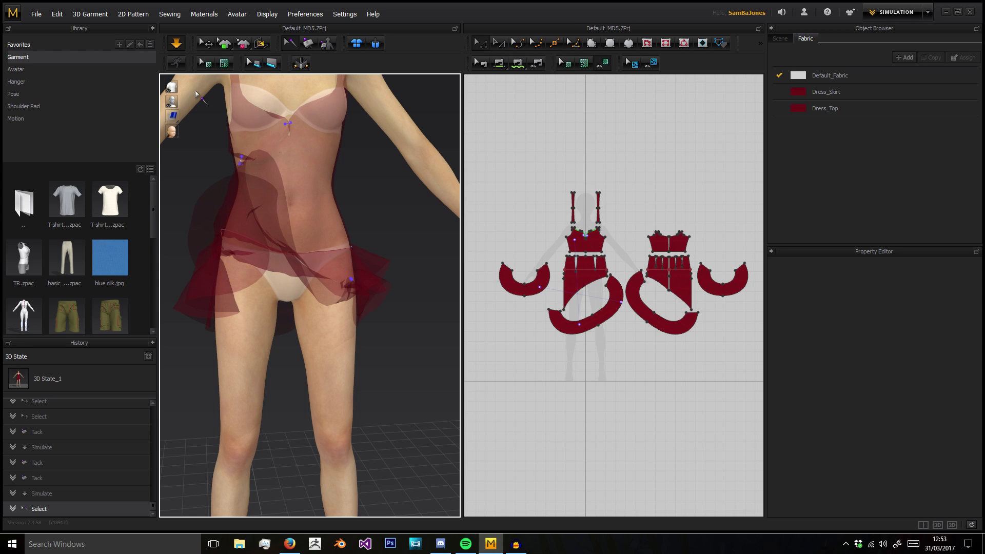
left_click(351, 281)
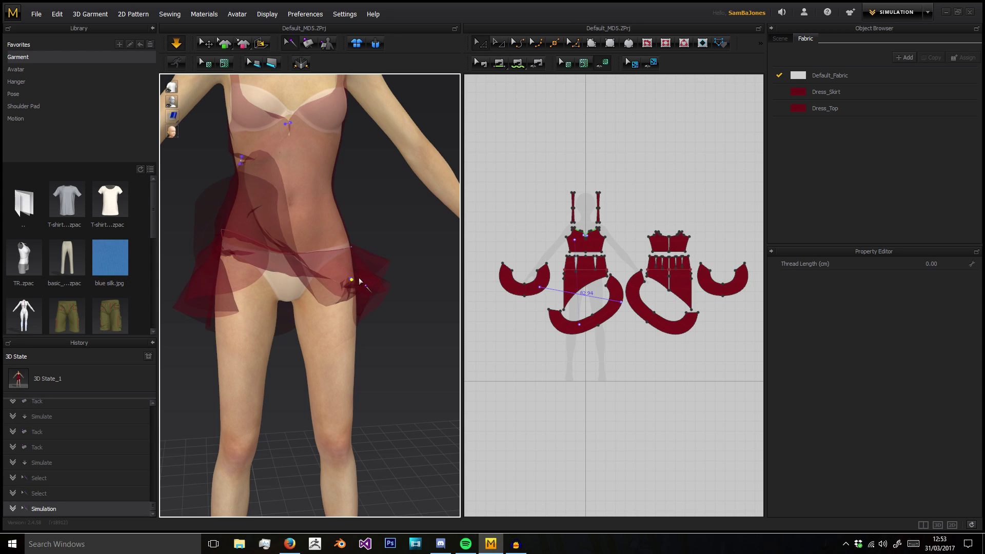
key("Delete")
Move both ends of the neckline tack down and apart on the bodice, then delete the remaining tacks and resimulate
left_click(315, 149)
left_click_drag(286, 125, 266, 136)
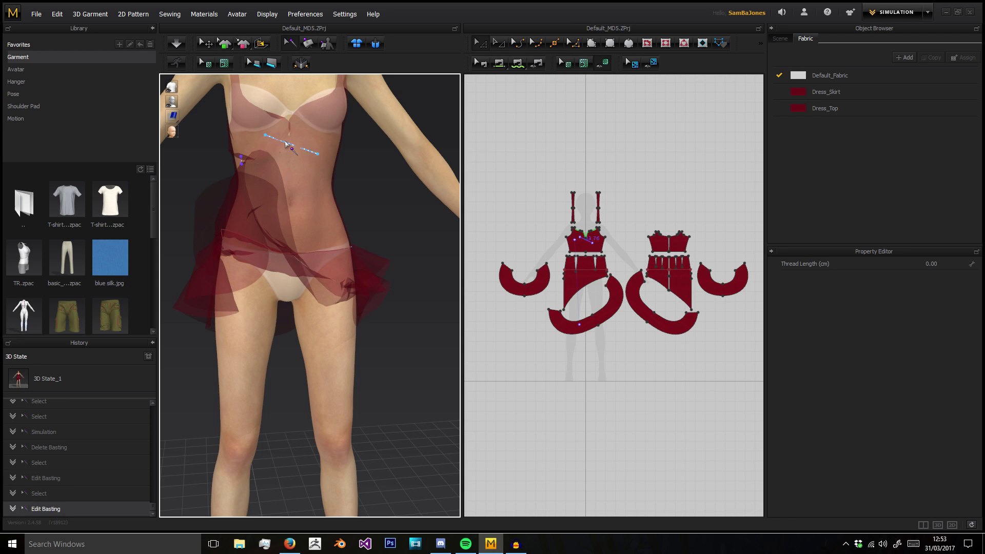
key("Delete")
key("space")
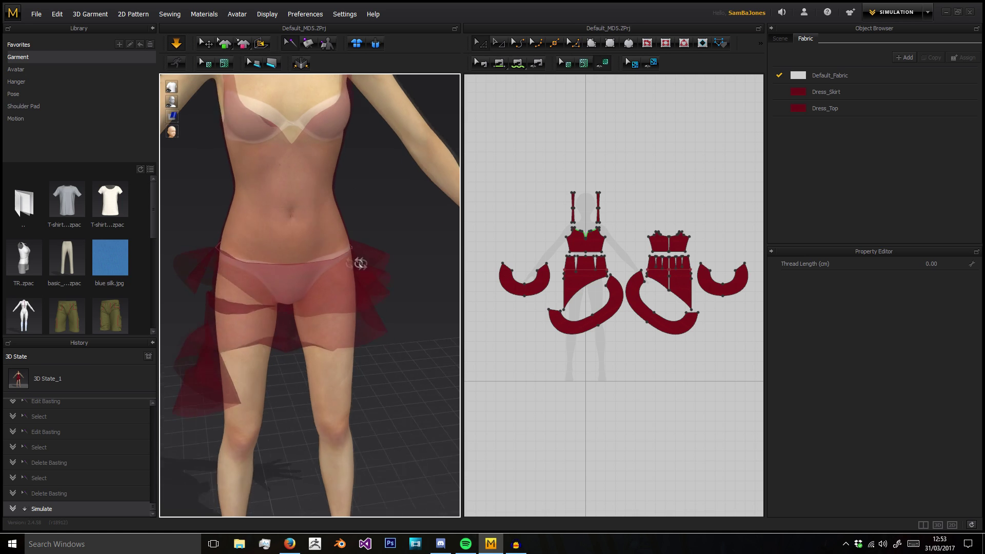
Tack the base of the strap on the avatar's right to the middle of the chest with Tack on Avatar, and simulate
right_click_drag(361, 264, 375, 290)
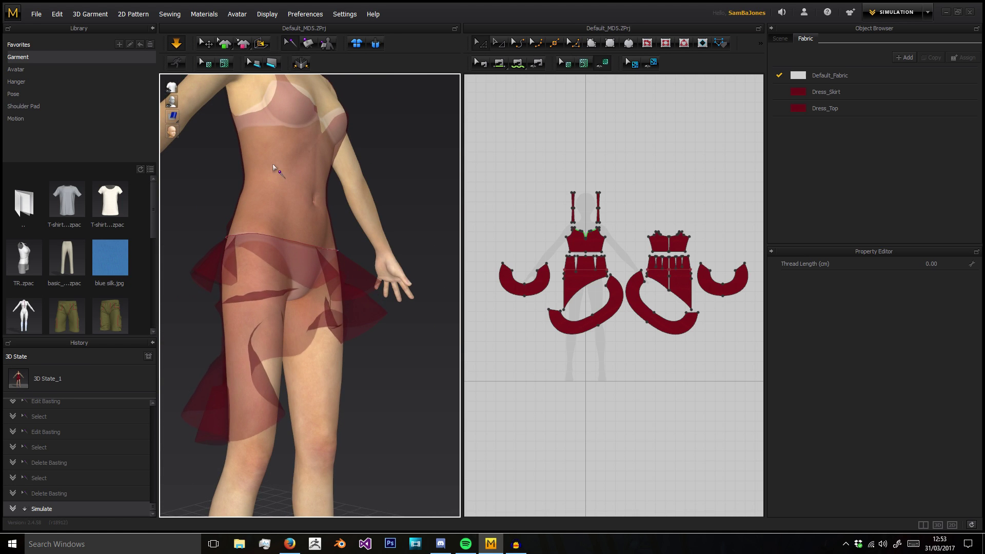
right_click_drag(277, 222, 259, 217)
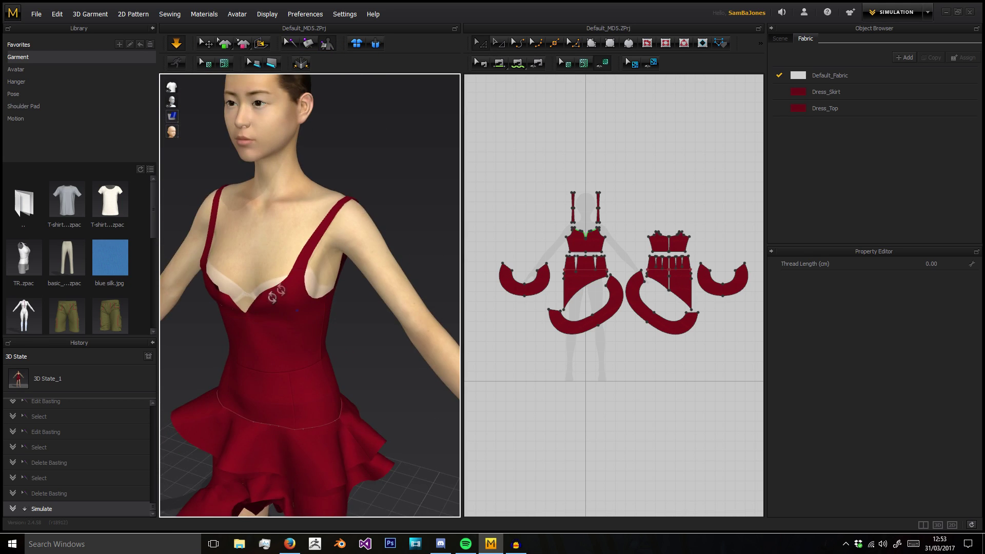
right_click_drag(202, 225, 241, 210)
left_click(223, 244)
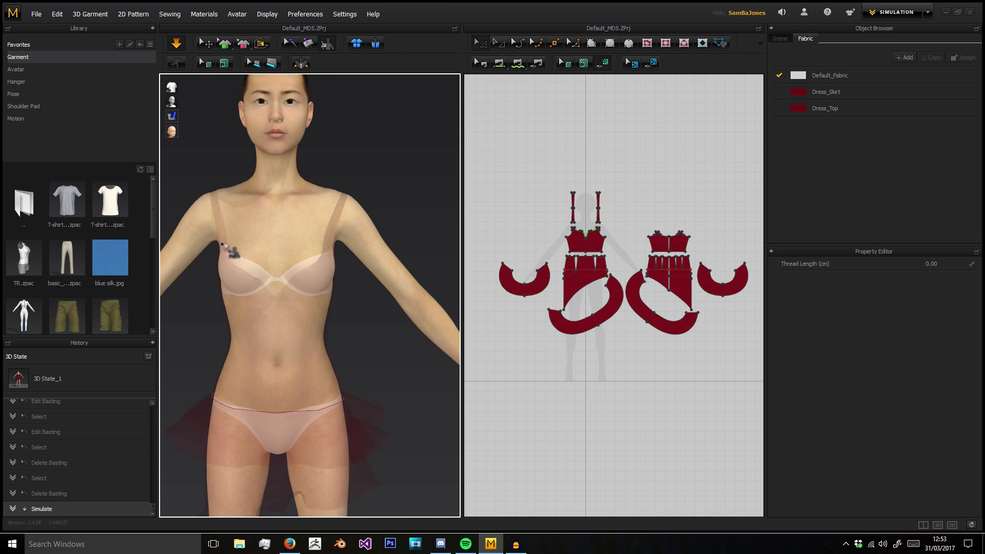
left_click(275, 223)
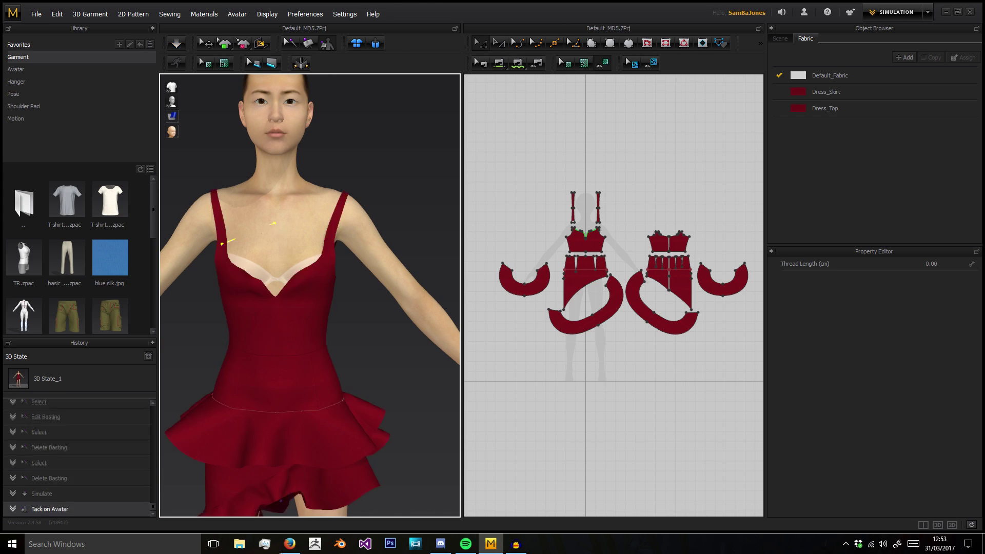
left_click(177, 44)
Tack the base of the strap on the avatar's left to the chest beside the first avatar tack, and simulate
right_click_drag(255, 247, 269, 278)
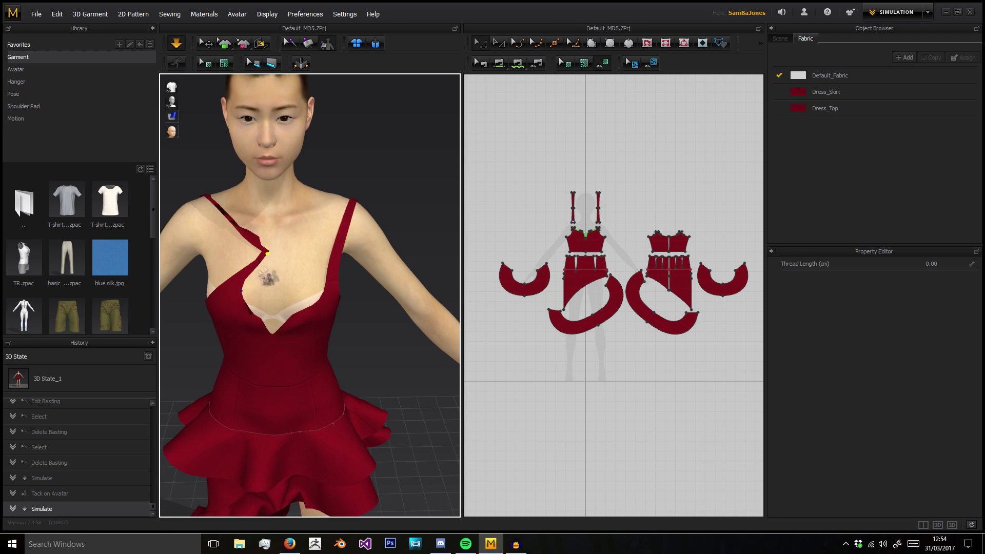
left_click(333, 272)
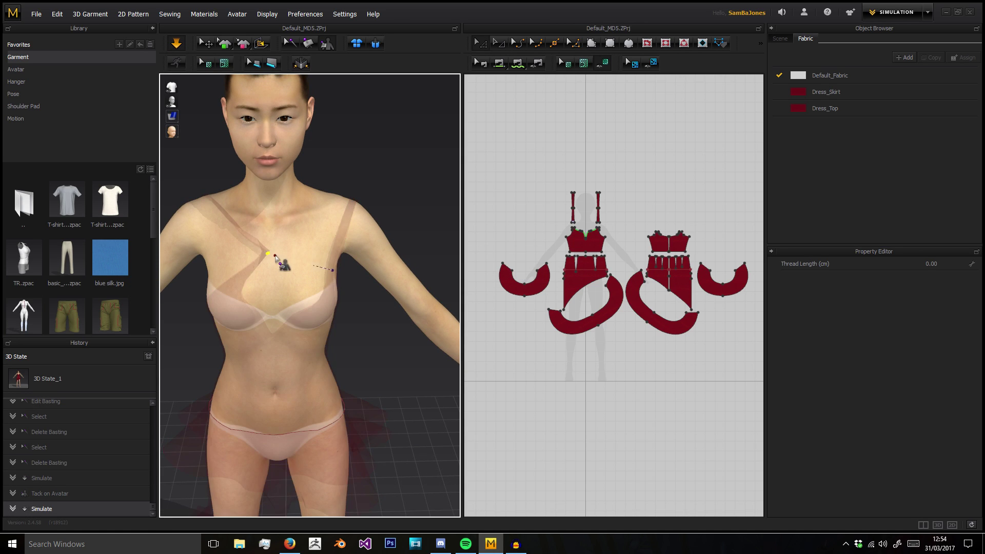
left_click(281, 262)
left_click(177, 44)
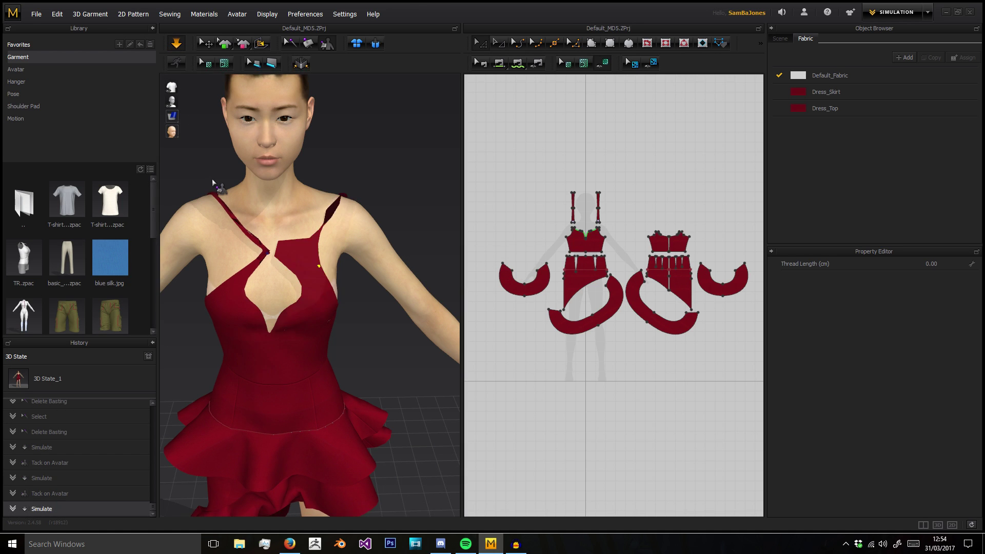
Tack the upper ruffle at the back of the skirt to the avatar's right buttock, and simulate
right_click_drag(359, 315, 253, 286)
right_click(349, 388)
right_click_drag(345, 379, 308, 286)
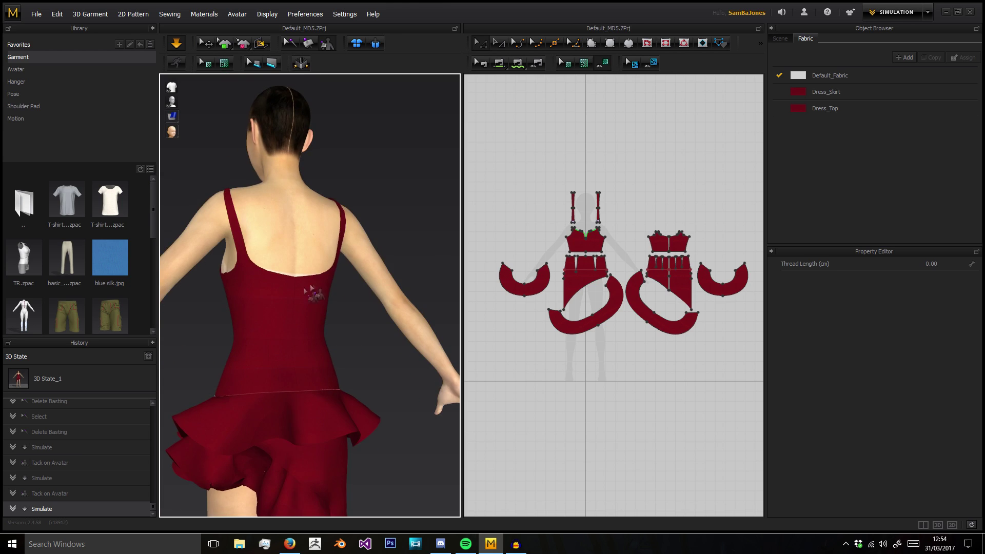
middle_click_drag(309, 285, 330, 202)
right_click_drag(329, 202, 302, 345)
middle_click_drag(302, 344, 326, 285)
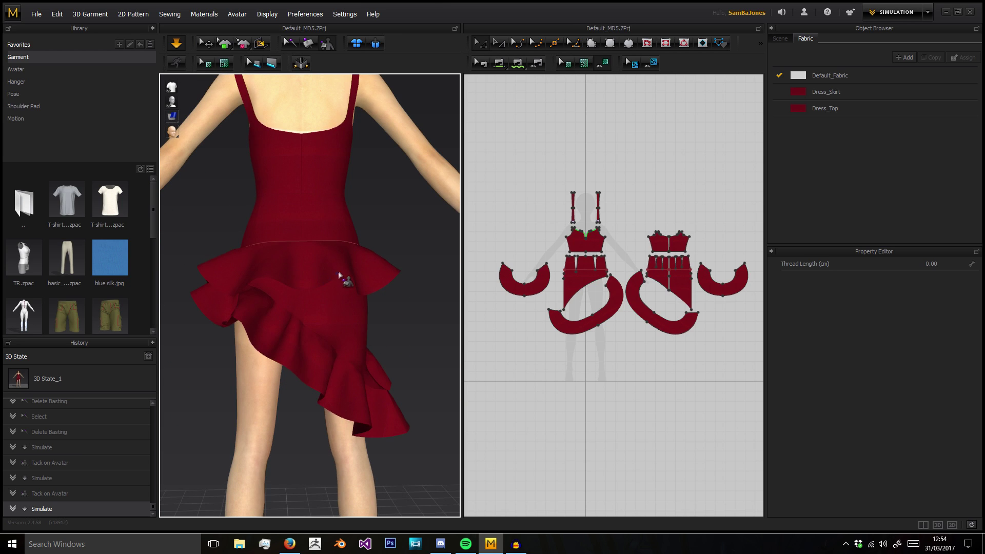
left_click(339, 273)
left_click(332, 286)
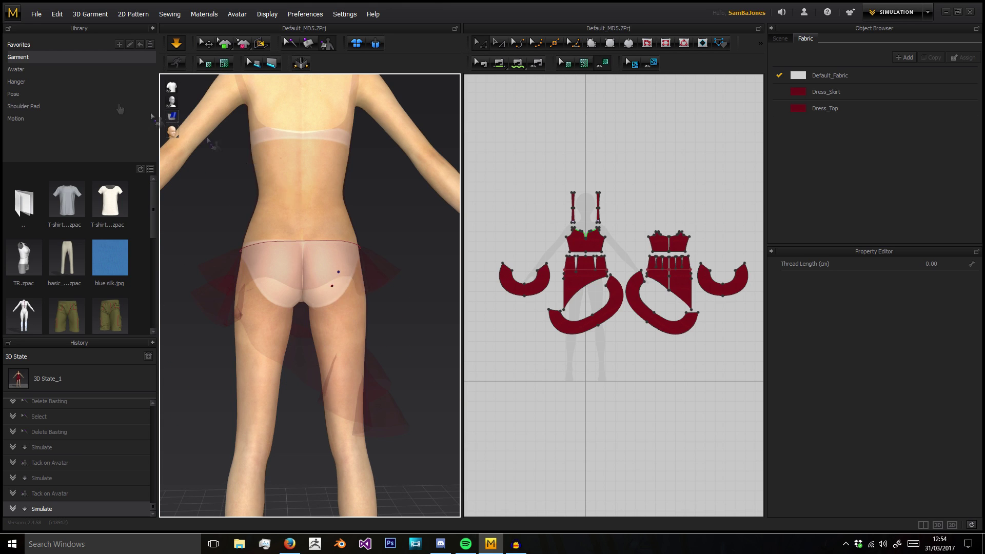
left_click(176, 43)
Delete the two avatar tacks at the chest with Edit Basting, and simulate so the straps are released
right_click_drag(348, 264, 294, 291)
middle_click_drag(295, 290, 296, 384)
right_click_drag(296, 200, 318, 204)
middle_click_drag(319, 205, 313, 344)
right_click_drag(309, 206, 288, 229)
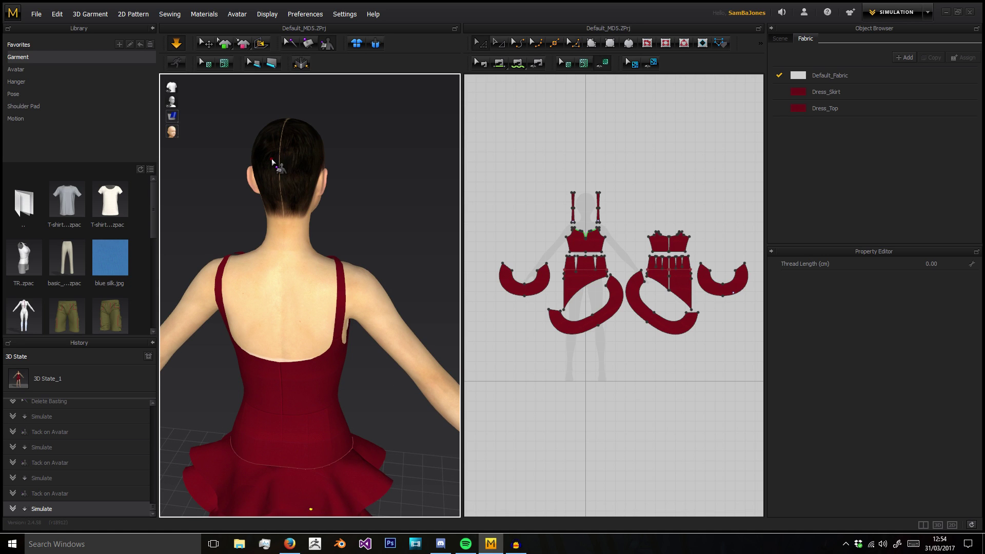
right_click_drag(272, 124, 234, 90)
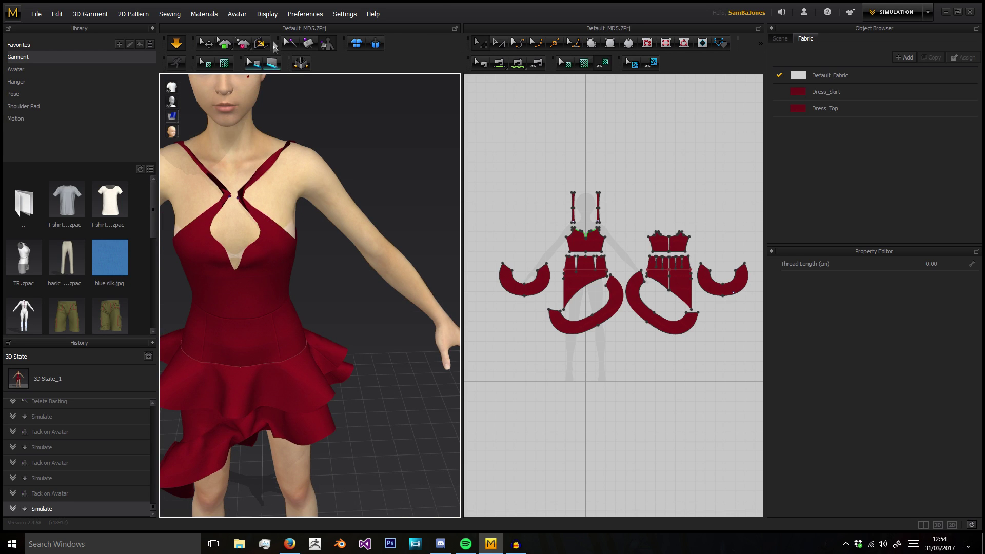
left_click(289, 44)
left_click(276, 212)
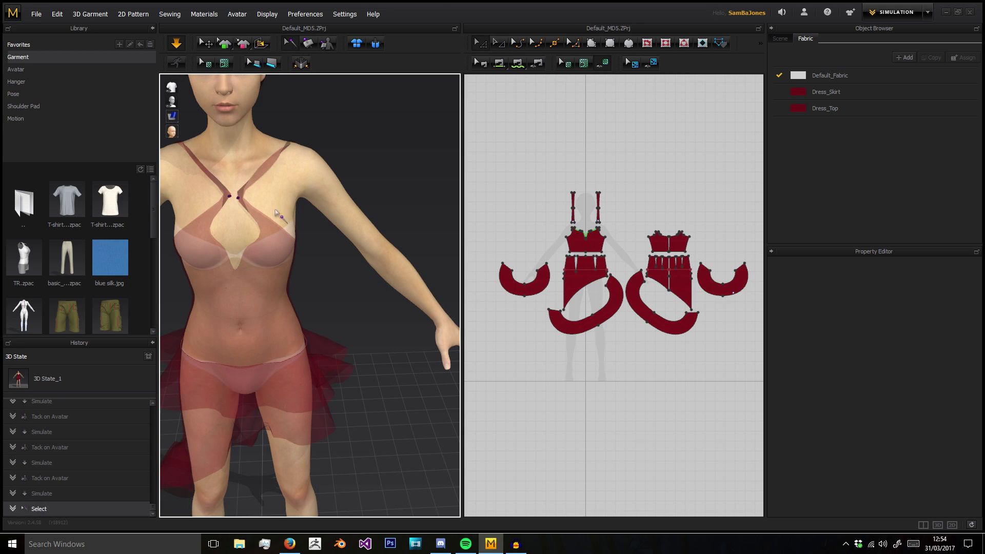
left_click(237, 198)
key("Delete")
left_click(230, 197)
key("Delete")
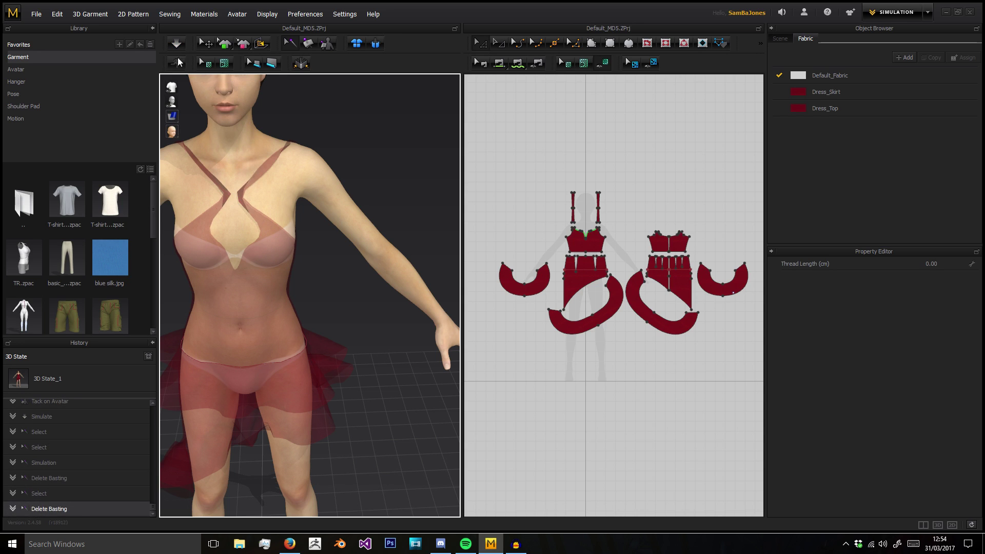
left_click(176, 43)
left_click(314, 294)
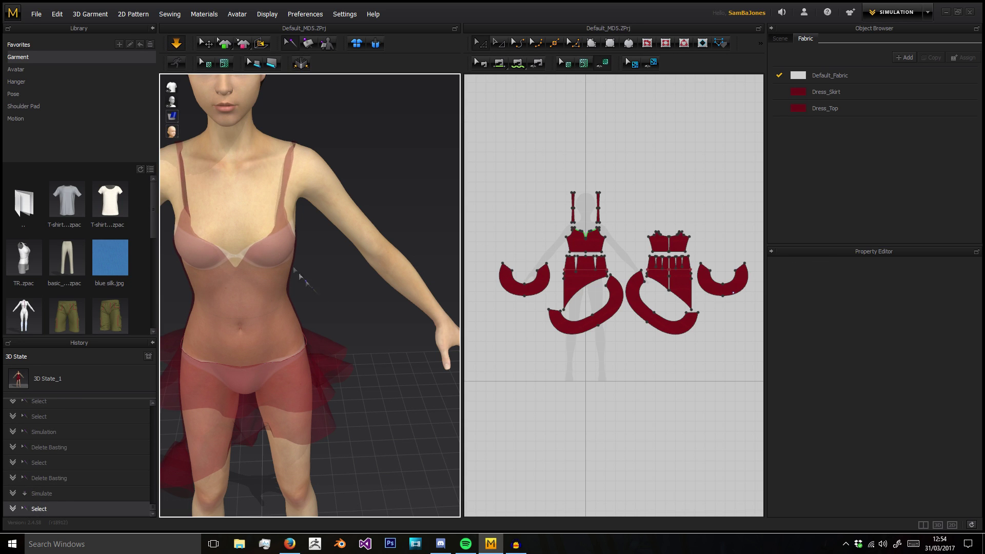
Pull the cloth below the strap on the avatar's right outward with Select/Move to straighten it, and stop the simulation
left_click(204, 42)
middle_click_drag(249, 269, 318, 303)
right_click_drag(230, 282, 270, 281)
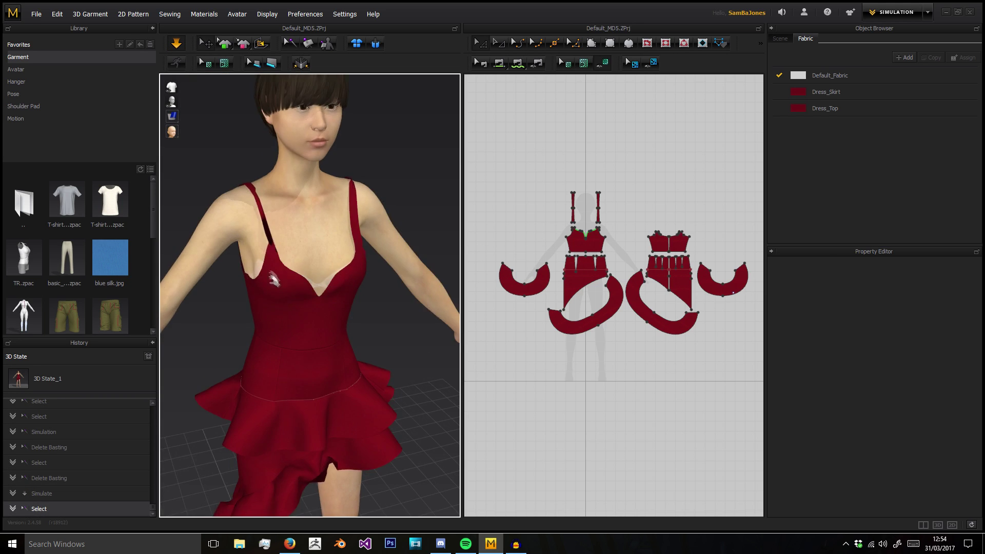
left_click_drag(273, 246, 229, 278)
left_click(378, 158)
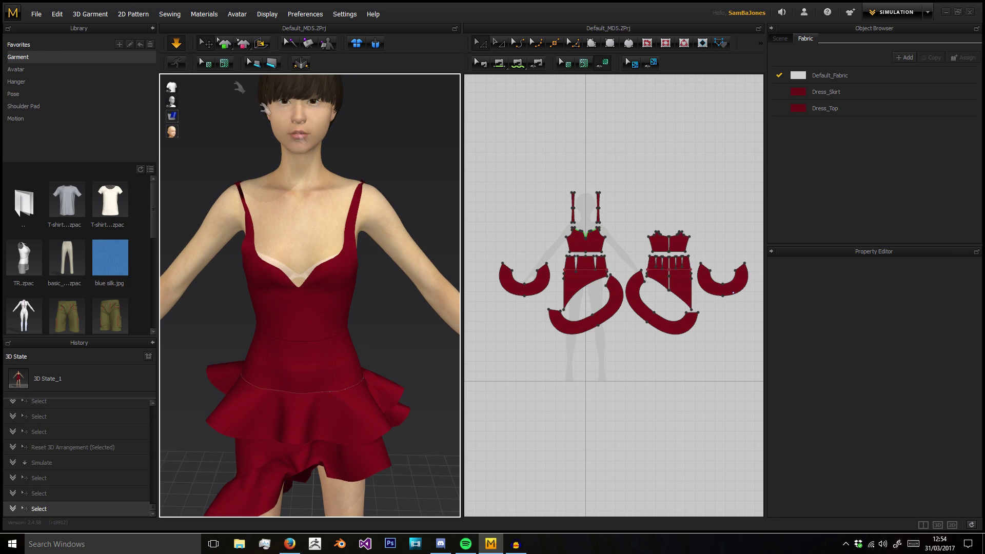
left_click(172, 42)
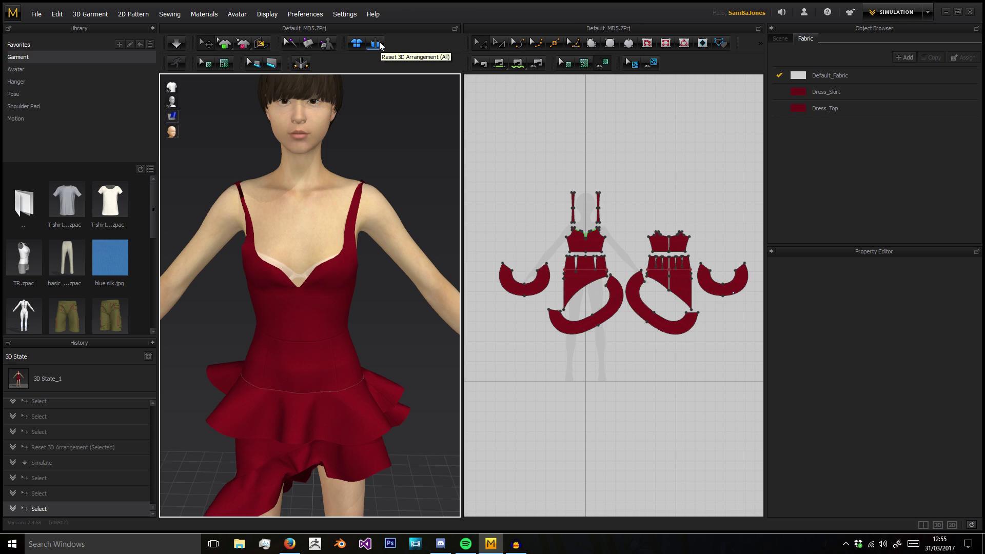
Reset all garment pieces to their 2D arrangement and view the flat layout around the avatar
scroll(356, 265, "down", 4)
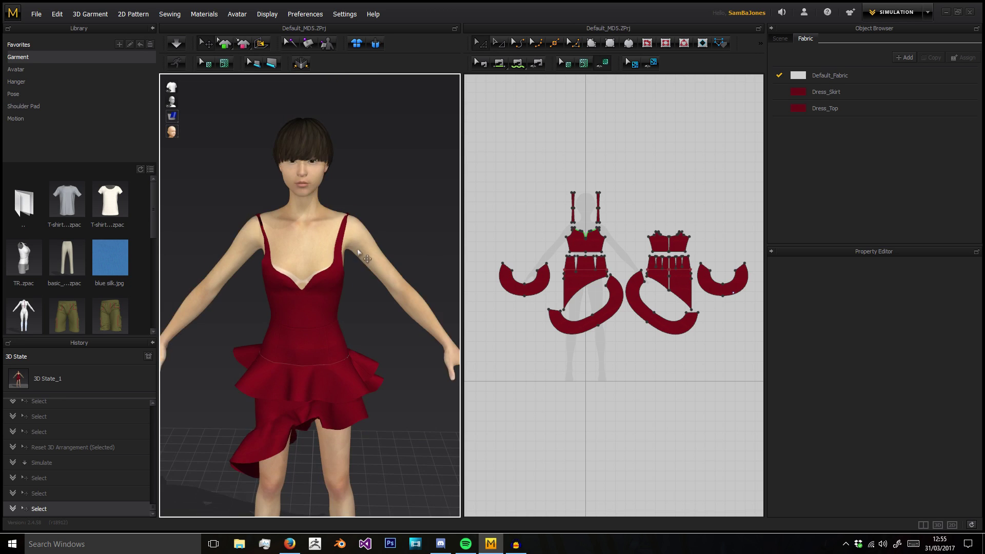
left_click(356, 44)
scroll(339, 251, "down", 3)
middle_click_drag(339, 251, 287, 204)
right_click_drag(288, 204, 299, 220)
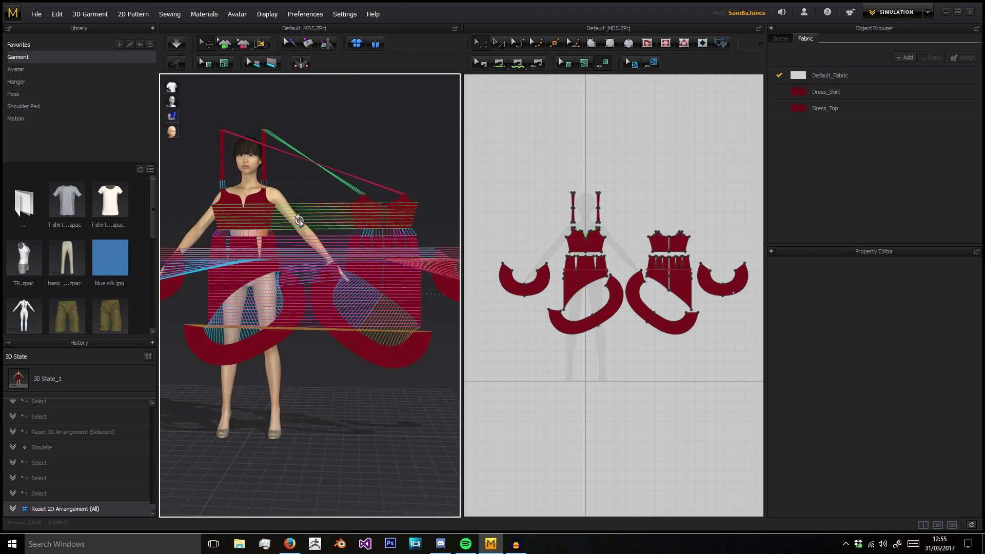
scroll(313, 236, "down", 2)
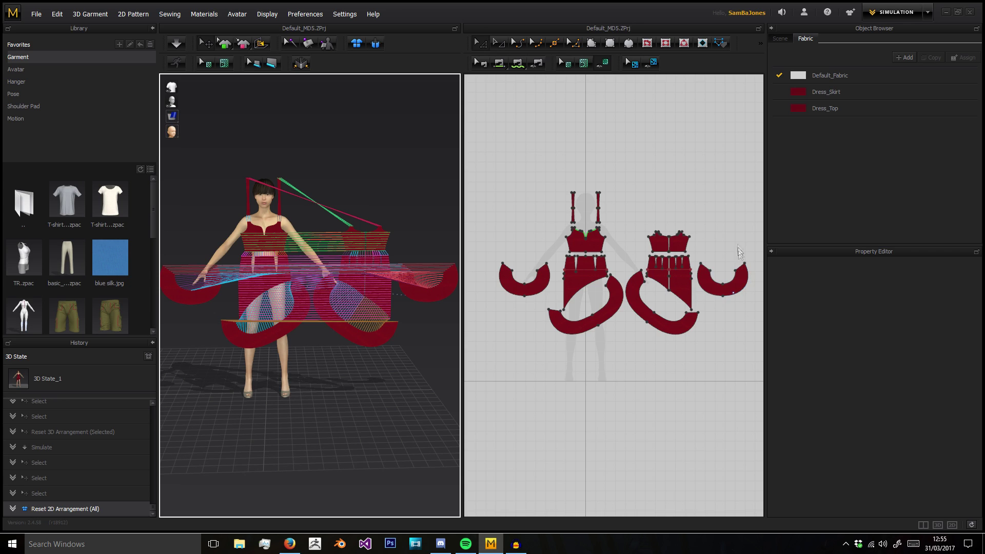
right_click_drag(201, 168, 270, 433)
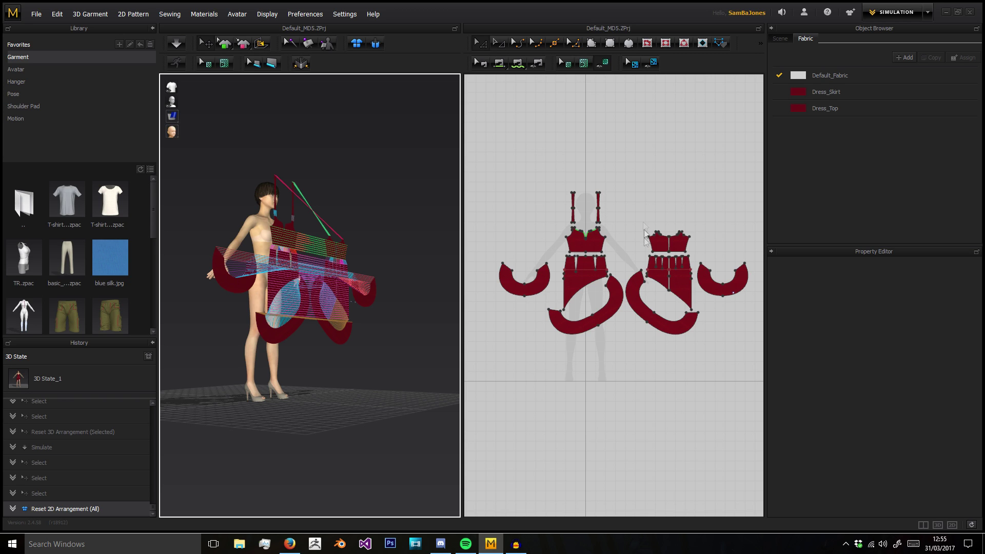
scroll(236, 259, "up", 1)
scroll(236, 259, "down", 3)
Select the front bodice pattern and compare its flat 2D shape with the piece in front of the avatar
left_click(597, 248)
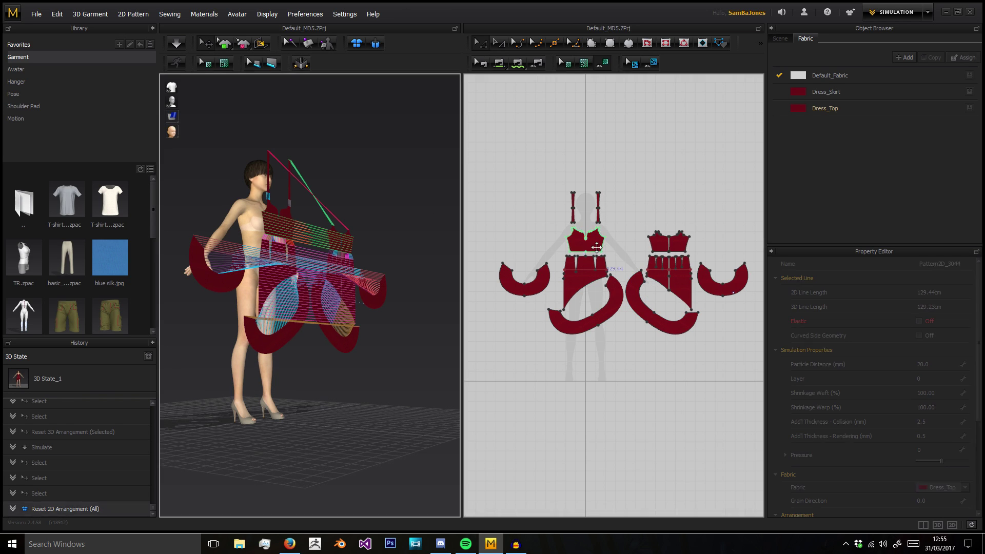
scroll(597, 247, "up", 10)
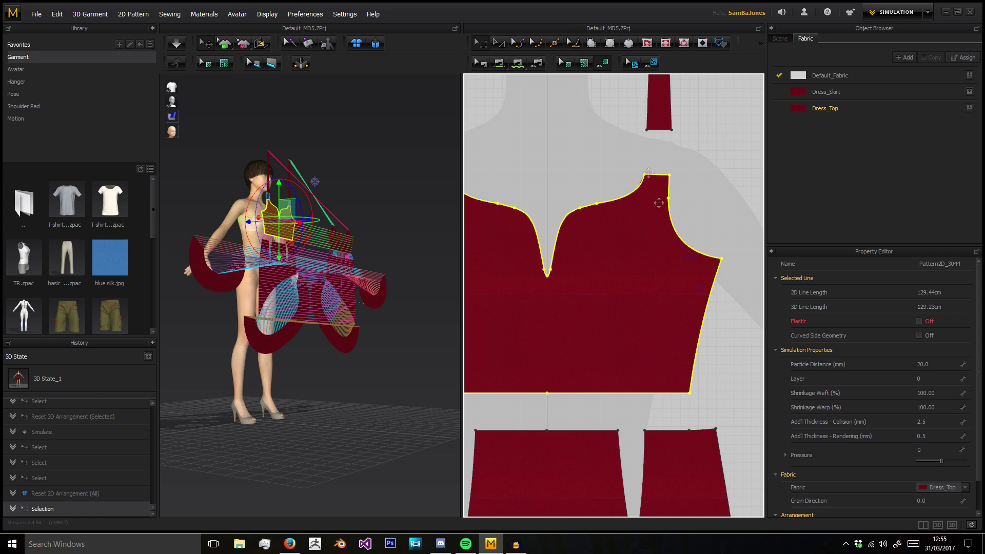
right_click_drag(308, 280, 246, 279)
middle_click_drag(260, 202, 347, 288)
scroll(252, 278, "up", 4)
scroll(252, 277, "up", 3)
scroll(256, 237, "up", 2)
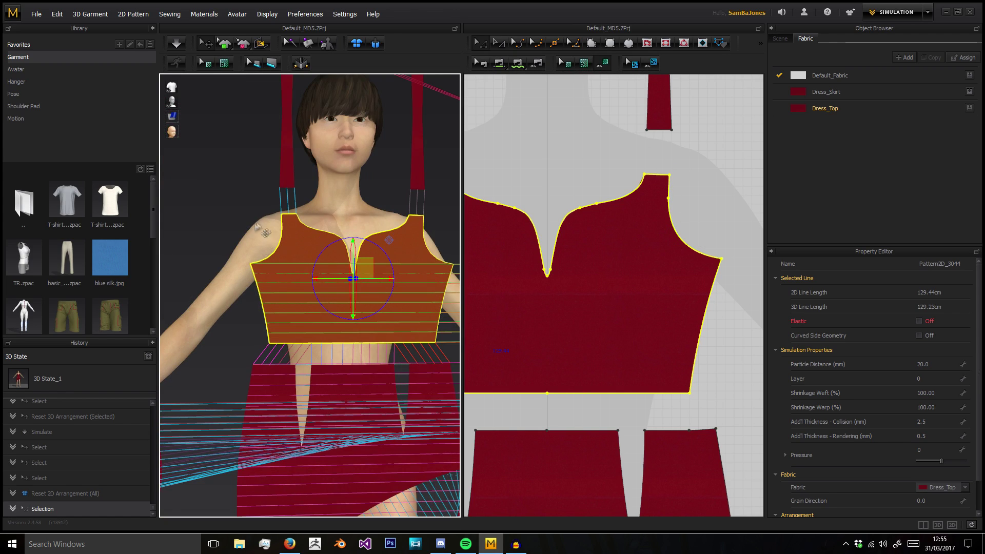
Select the back bodice half nearest the front pieces and compare the 2D pattern layout with the 3D arrangement
middle_click_drag(340, 373, 293, 237)
scroll(530, 397, "down", 8)
middle_click_drag(524, 416, 498, 312)
left_click(673, 279)
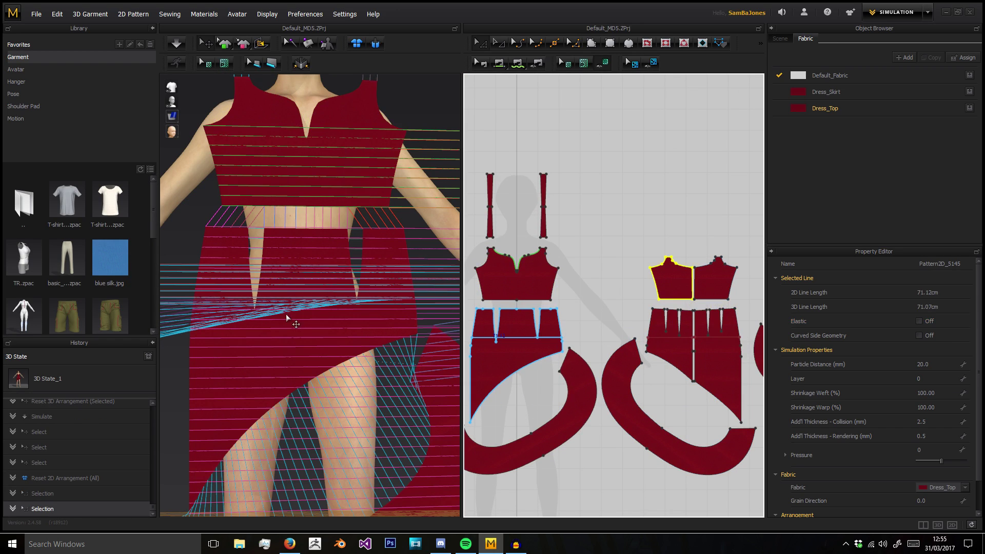
middle_click_drag(194, 309, 163, 306)
scroll(244, 240, "down", 3)
middle_click_drag(376, 218, 323, 229)
right_click_drag(397, 234, 361, 323)
scroll(319, 310, "down", 2)
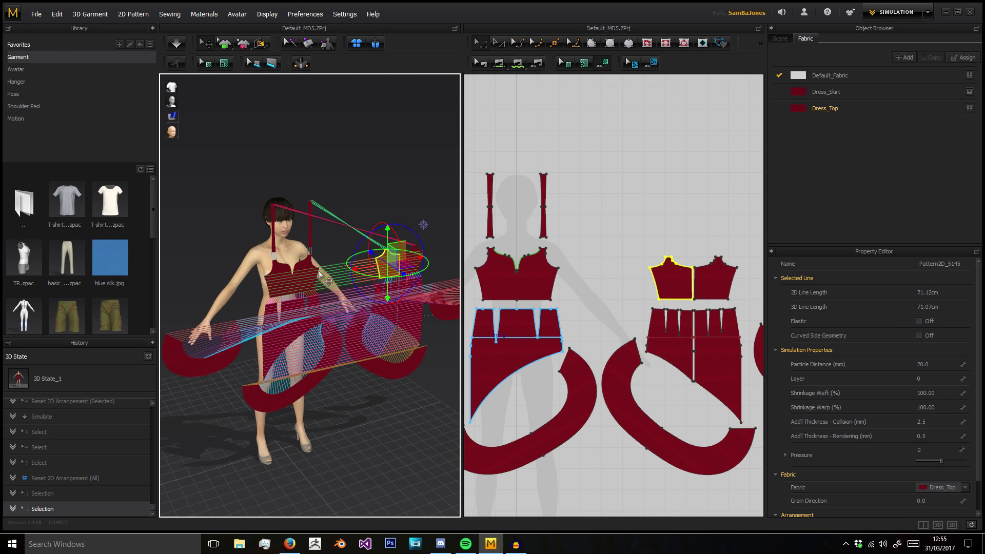
scroll(570, 280, "down", 6)
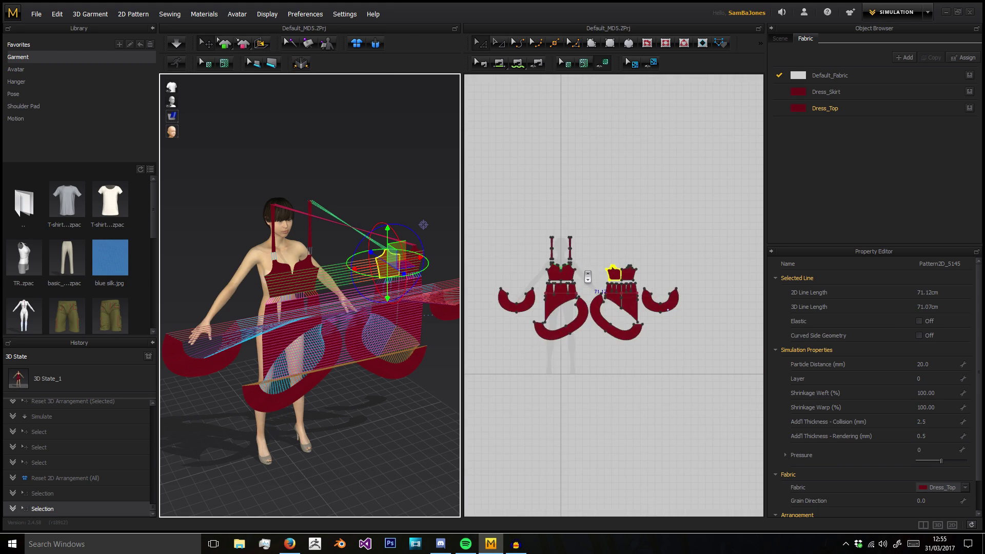
scroll(542, 288, "up", 6)
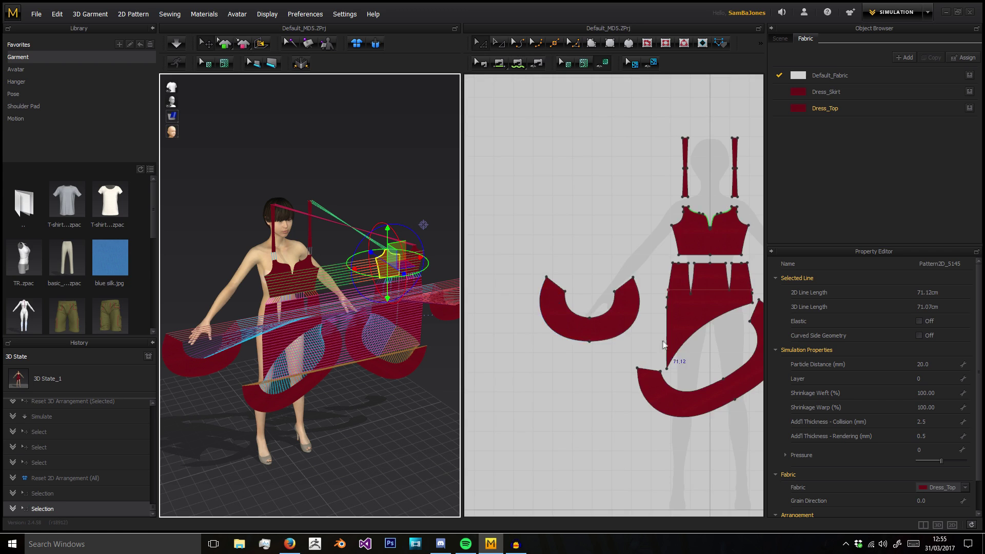
scroll(663, 345, "down", 5)
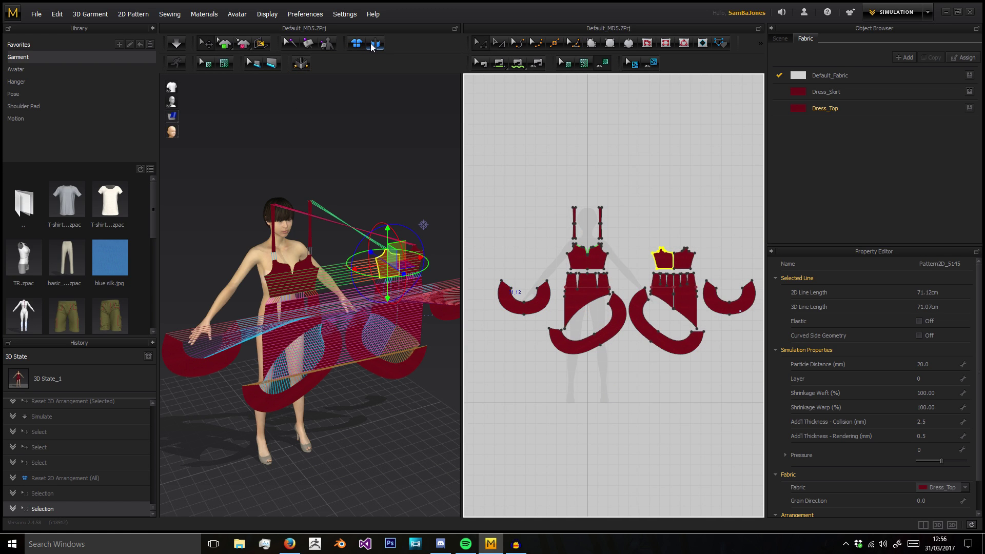
Undo both bodice selections and the reset of the 2D arrangement
key("ctrl+z")
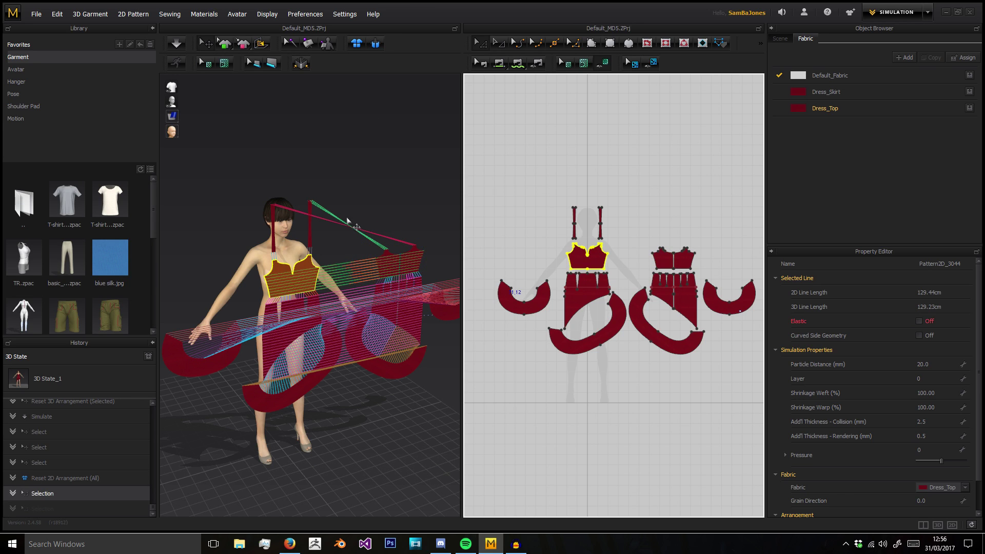
key("ctrl+z")
key("ctrl+z")
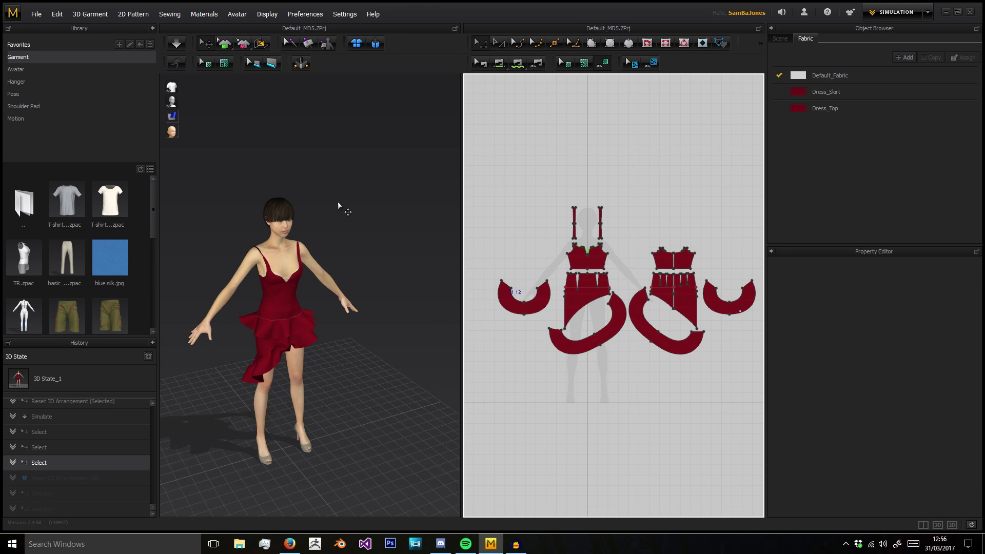
Reset the 3D arrangement of all garment pieces around the avatar, inspect it from several sides and simulate the dress
left_click(376, 43)
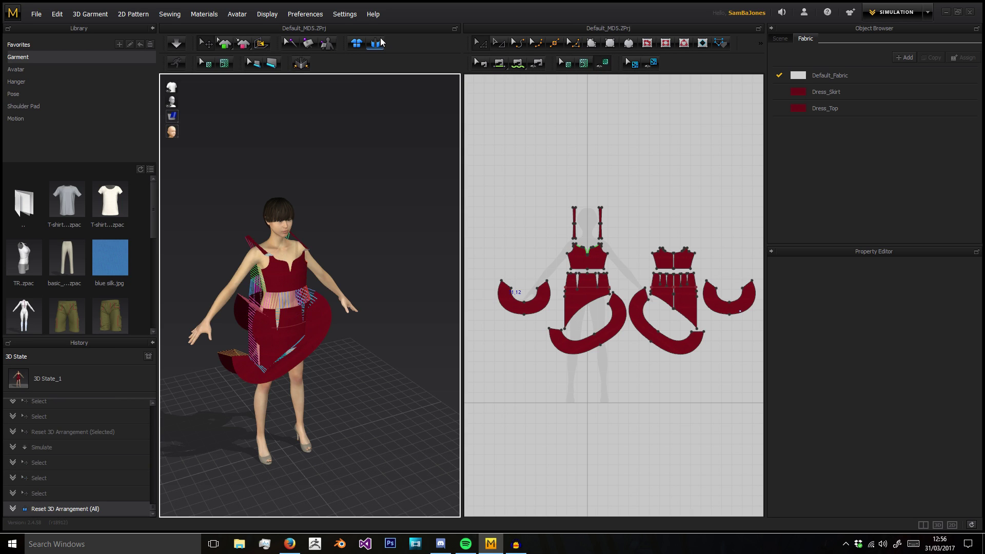
right_click_drag(298, 215, 381, 323)
scroll(352, 202, "down", 4)
right_click_drag(354, 239, 394, 227)
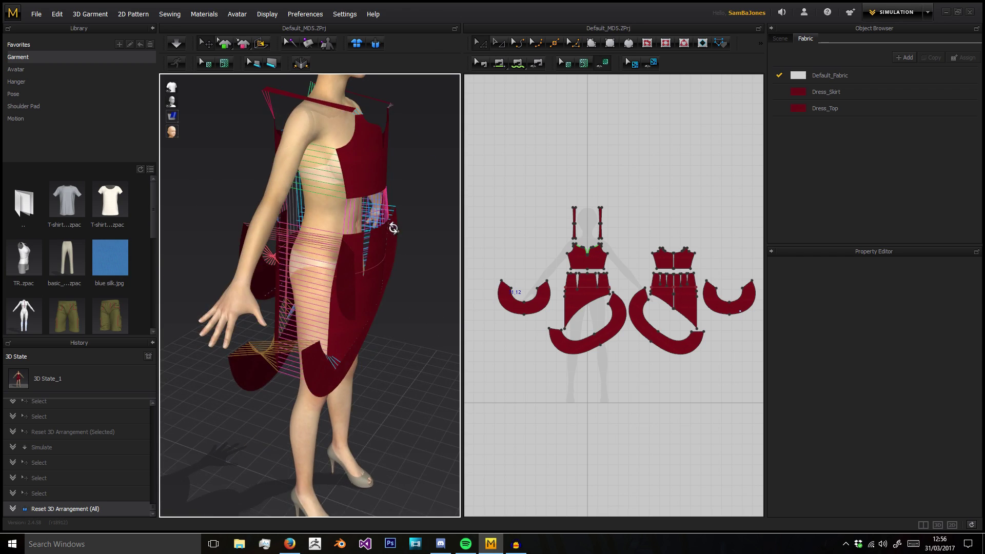
right_click_drag(374, 295, 500, 287)
left_click(176, 45)
left_click(176, 44)
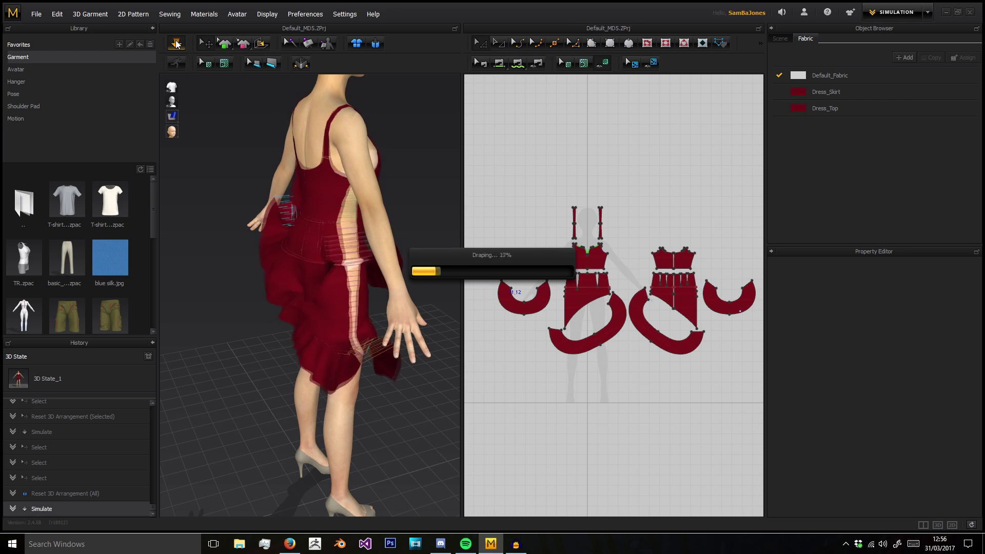
Pull the front and back pieces of the upper skirt frill on the draped dress to test the cloth movement
right_click_drag(446, 335, 318, 250)
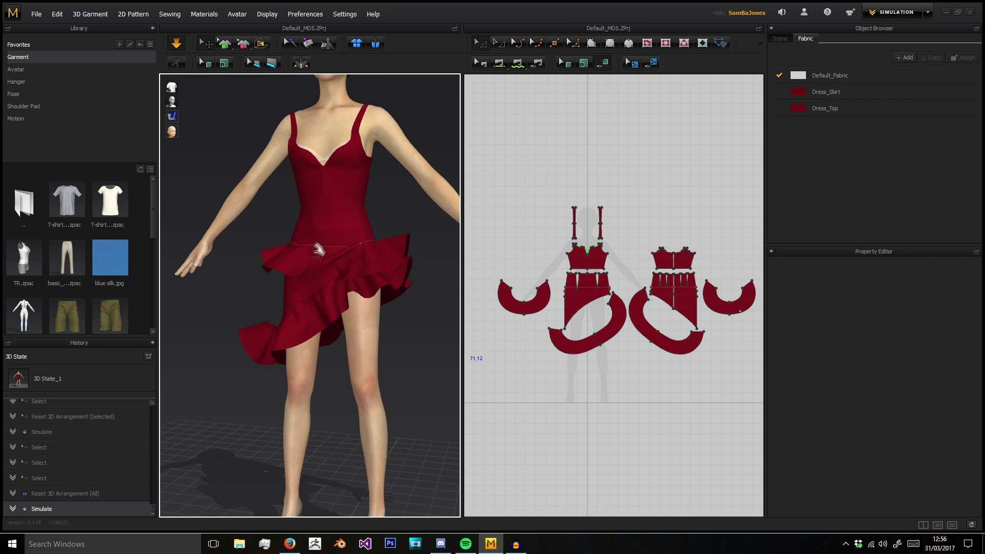
left_click(388, 287)
left_click(325, 262)
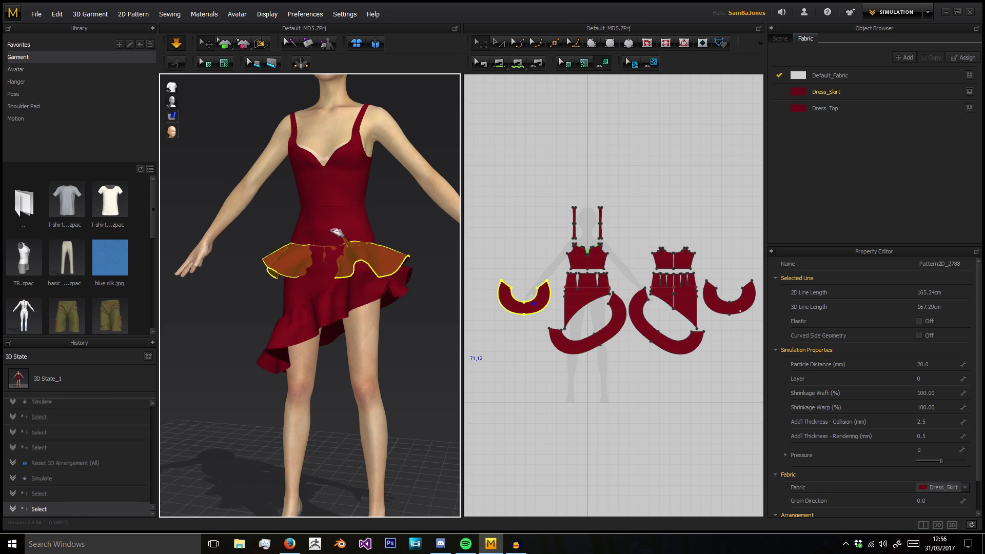
mouse_move(325, 262)
left_mouse_down()
mouse_move(341, 171)
mouse_move(269, 207)
mouse_move(322, 205)
mouse_move(328, 258)
left_mouse_up()
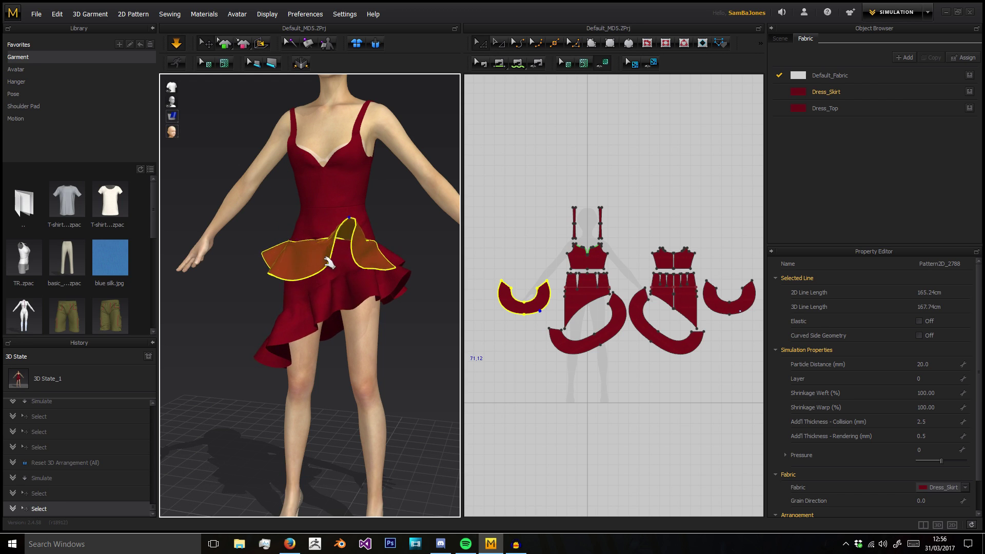
left_click(410, 241)
right_click_drag(411, 241, 424, 303)
left_click_drag(405, 262, 440, 268)
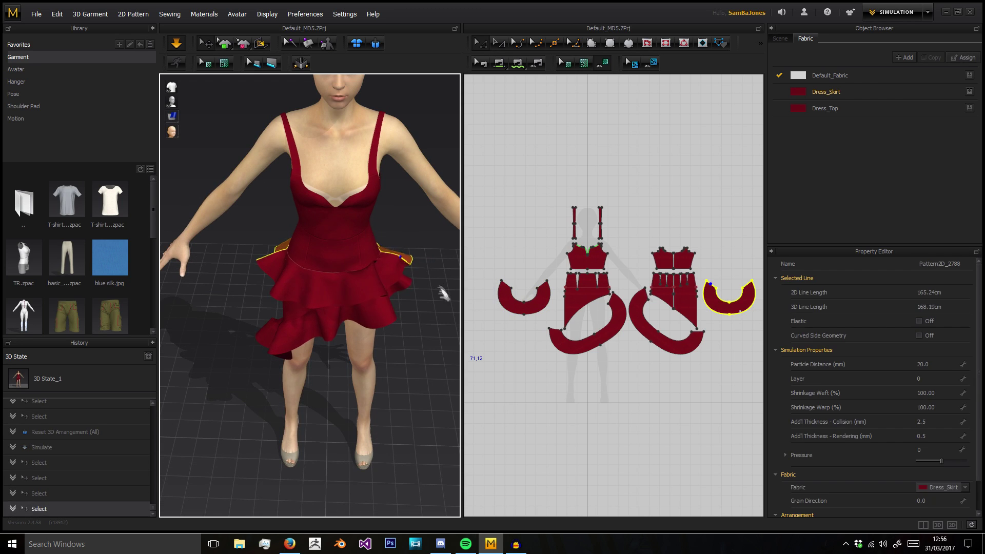
Reset the 3D arrangement of all garment pieces and inspect their placement around the avatar from the side
left_click(443, 291)
right_click_drag(442, 291, 246, 280)
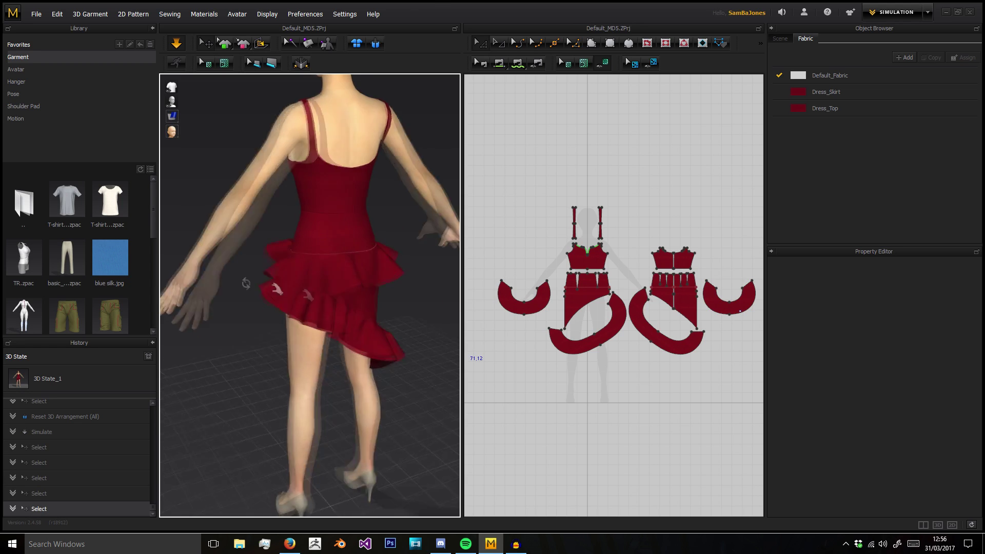
left_click(373, 45)
right_click_drag(368, 275, 275, 202)
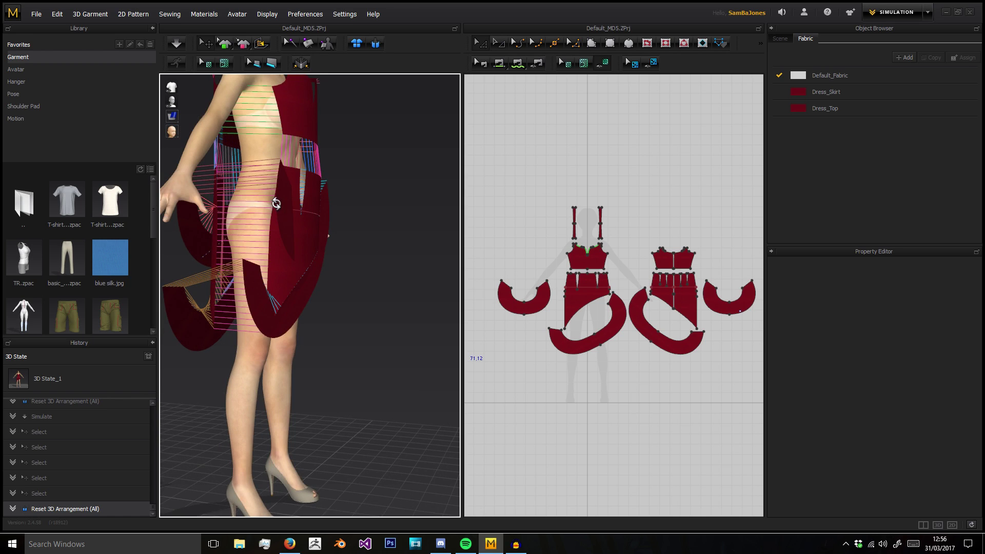
Move the front upper frill piece with the gizmo to adjust its placement before the avatar and simulate the dress
left_click(287, 218)
right_click_drag(329, 222, 331, 290)
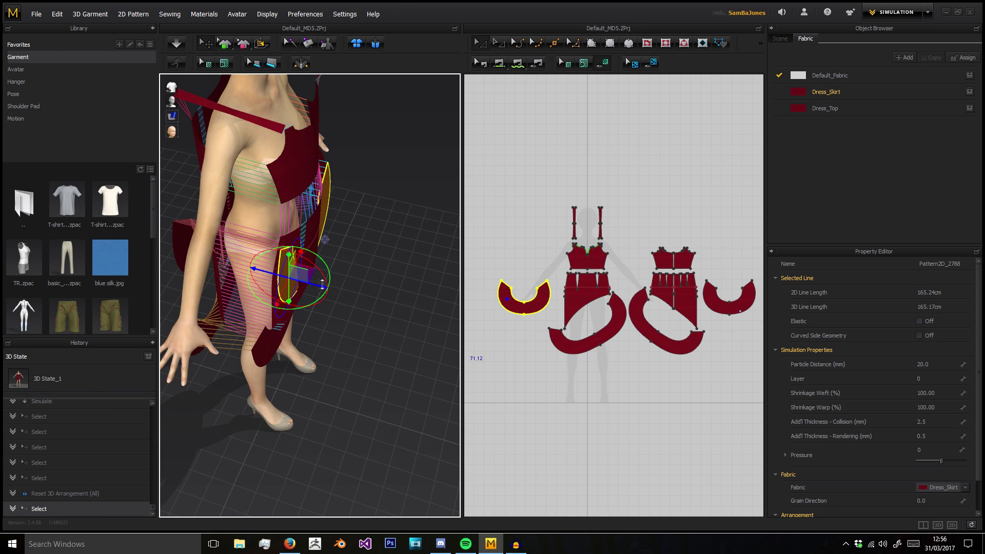
left_click_drag(322, 284, 337, 289)
left_click(345, 280)
right_click_drag(210, 241, 290, 233)
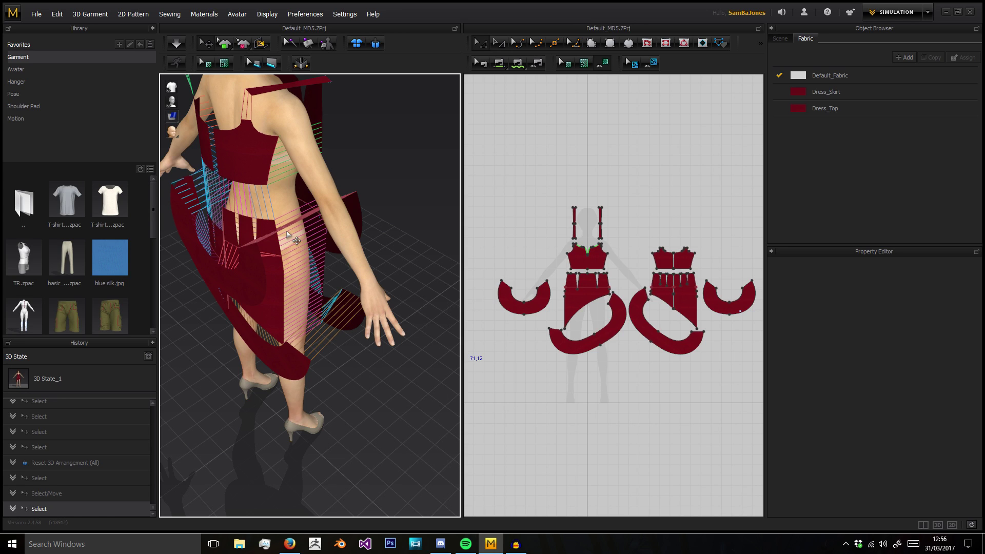
key("space")
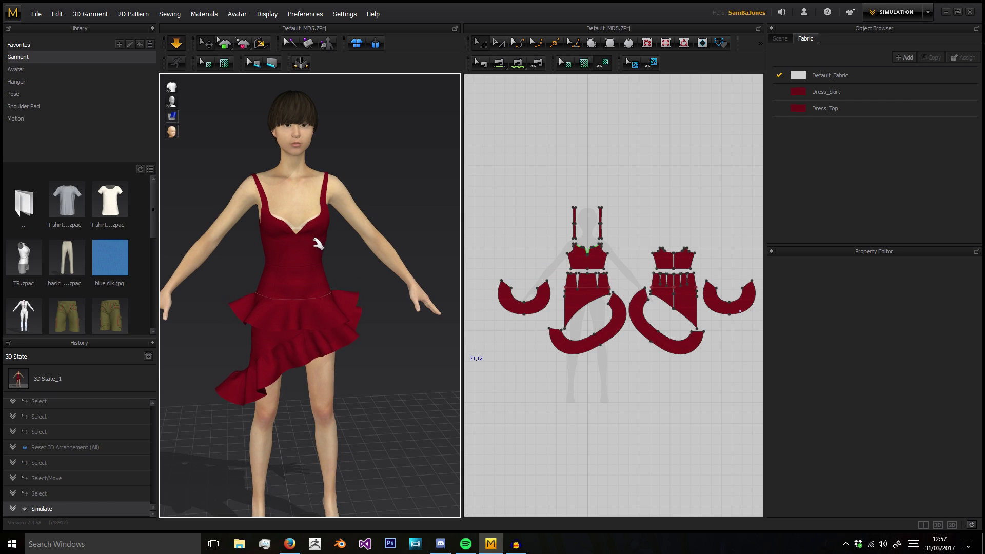
Select the front bodice with its straps, then the bodice alone, and examine the arrangement, flip and superimpose options
left_click(315, 243)
right_click(315, 243)
left_click(556, 165)
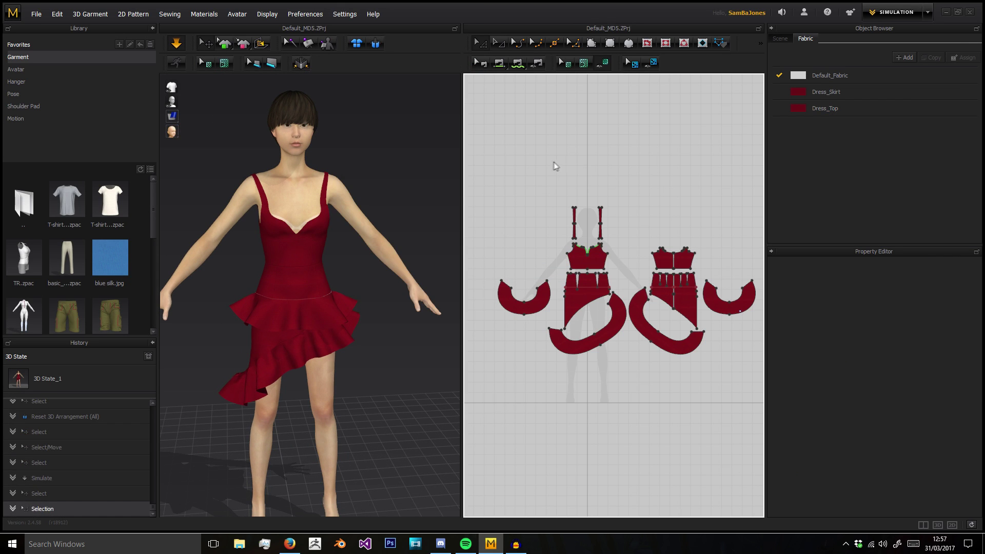
left_click_drag(555, 164, 629, 273)
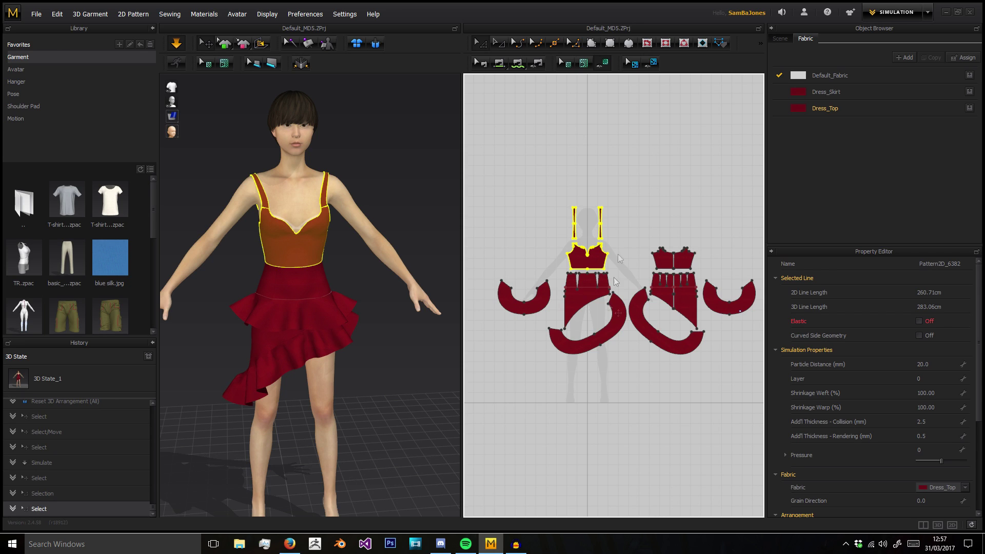
right_click(283, 267)
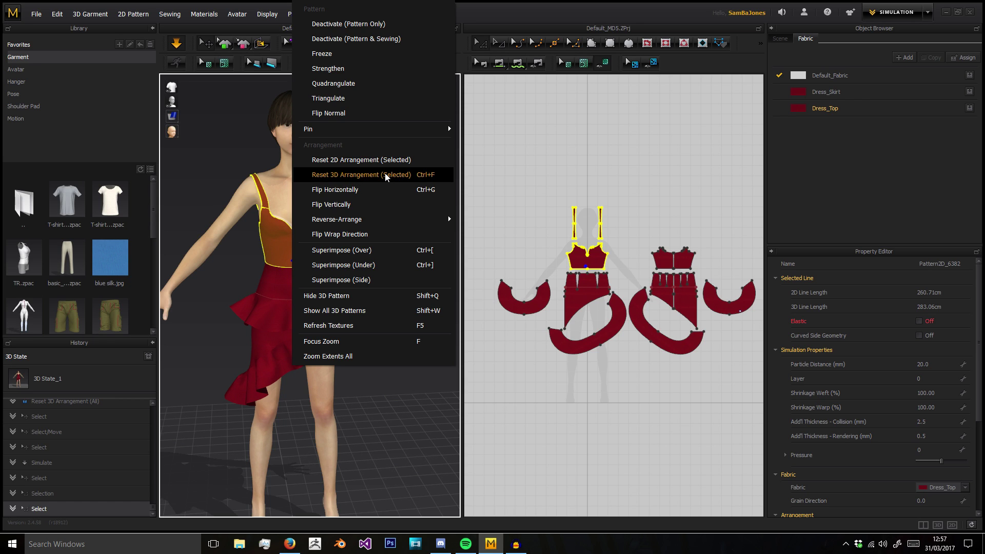
left_click(209, 276)
scroll(220, 297, "down", 3)
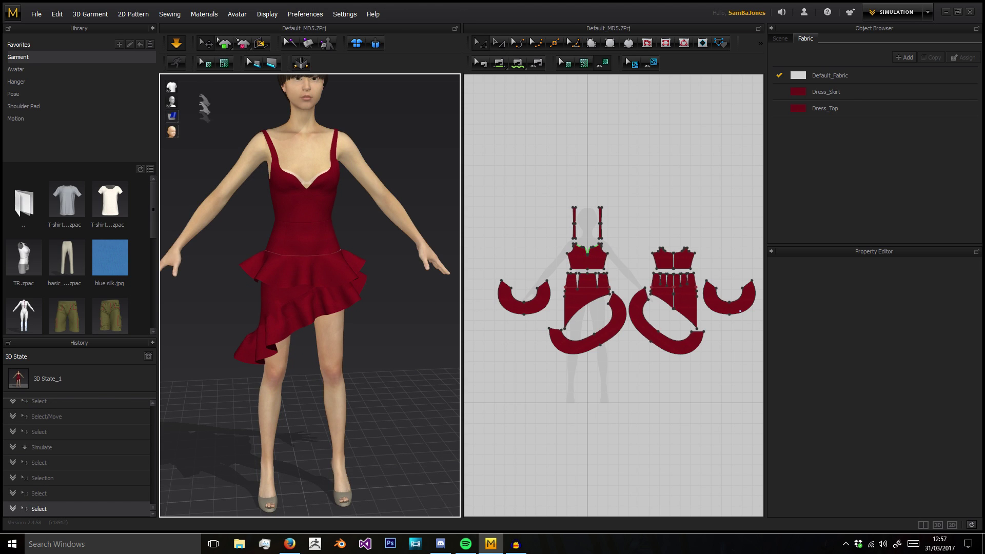
right_click(309, 208)
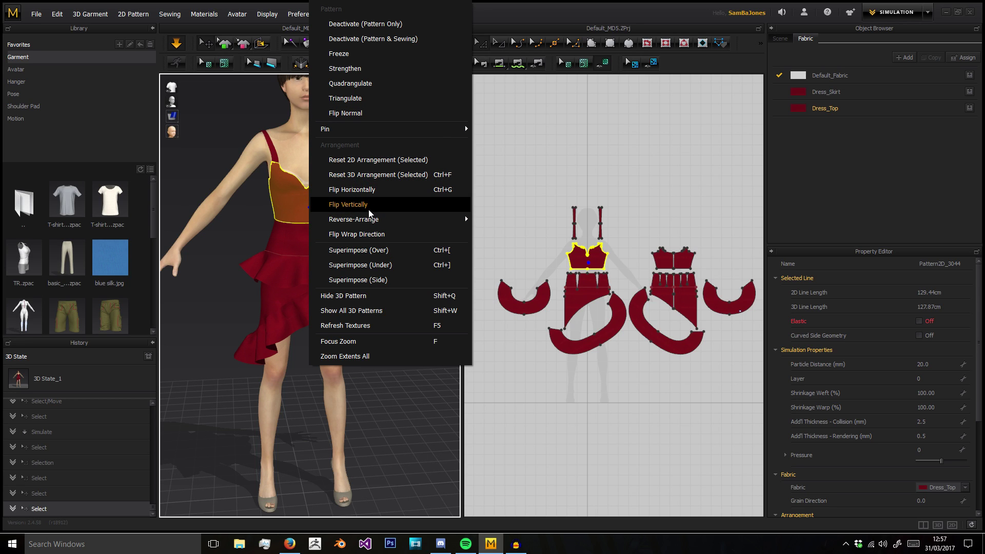
mouse_move(379, 222)
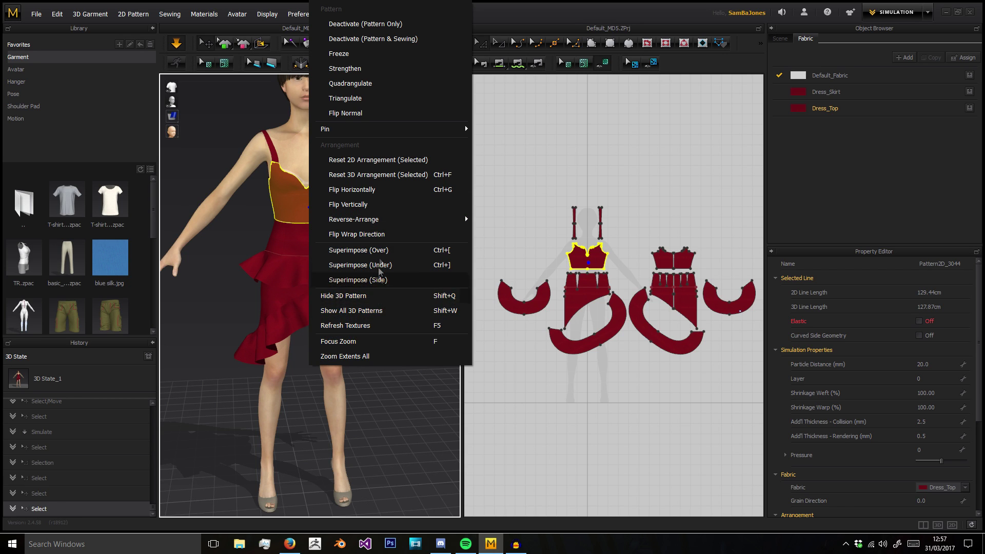
Freeze the front bodice and pull the front skirt panel below it to test how the garment reacts
right_click_drag(175, 191, 281, 205)
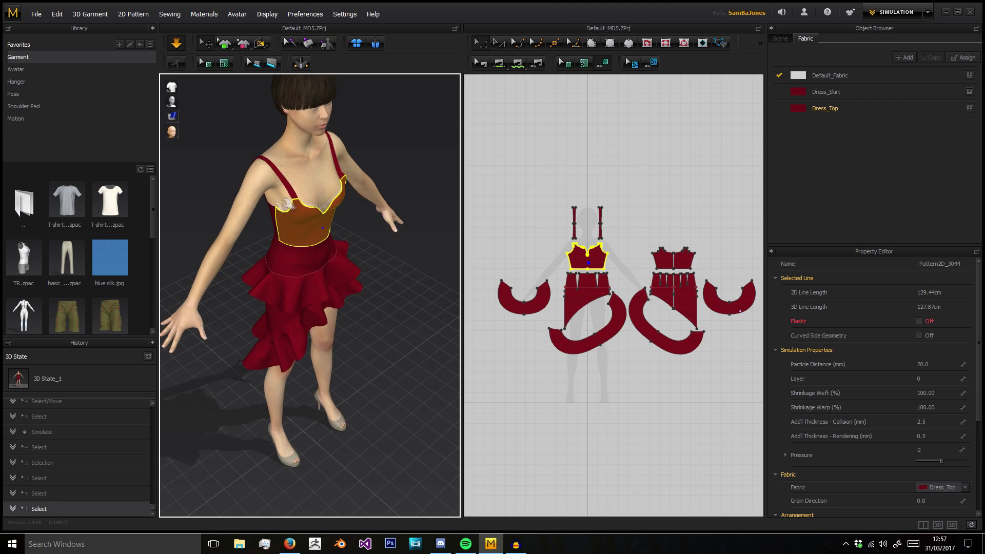
right_click(304, 228)
left_click(354, 54)
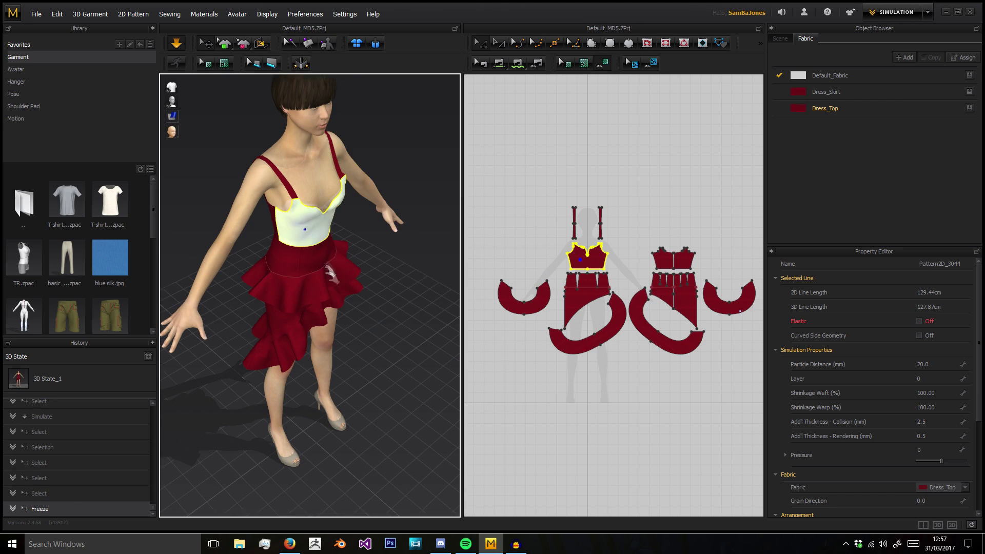
scroll(246, 168, "up", 5)
middle_click_drag(246, 168, 248, 205)
scroll(248, 205, "up", 3)
right_click_drag(281, 229, 348, 176)
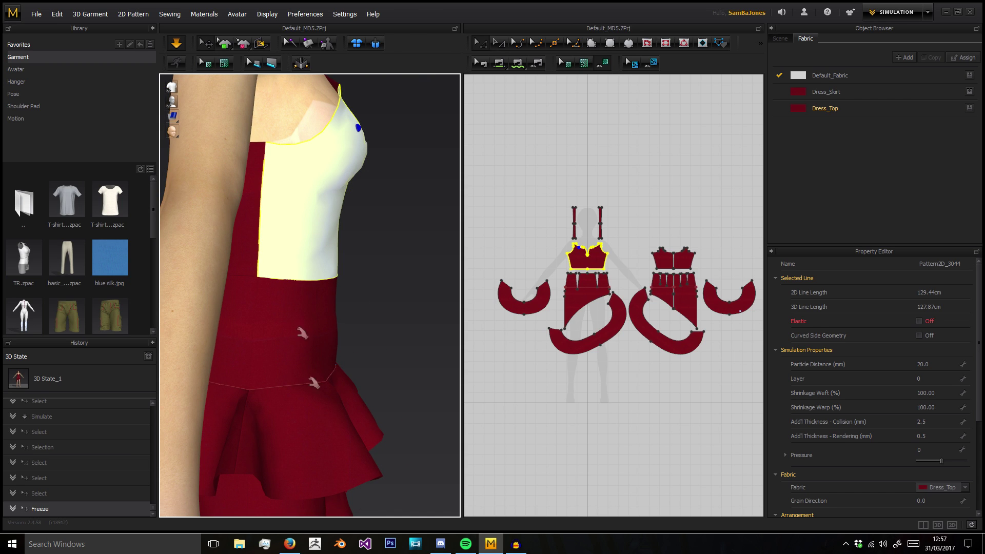
left_click_drag(333, 308, 552, 427)
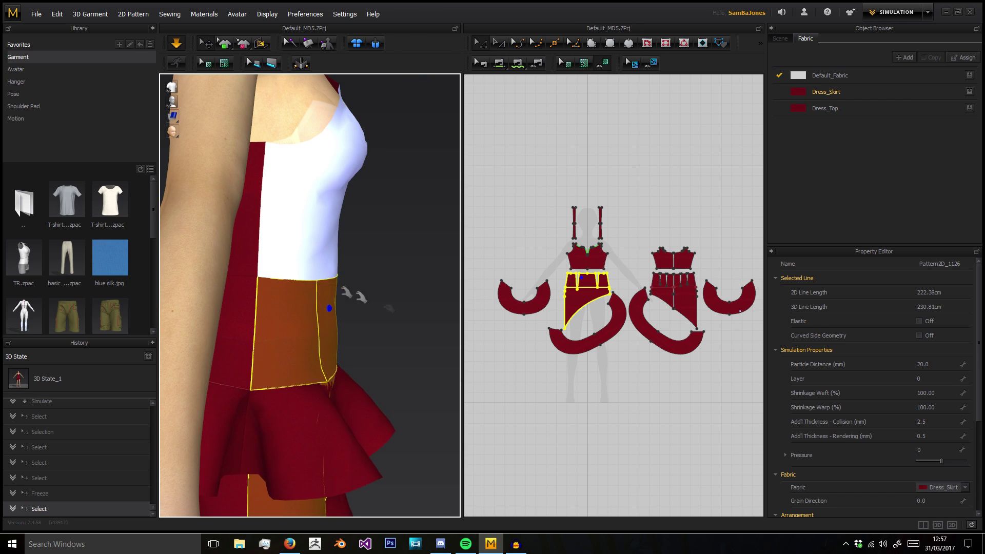
left_click_drag(333, 302, 758, 401)
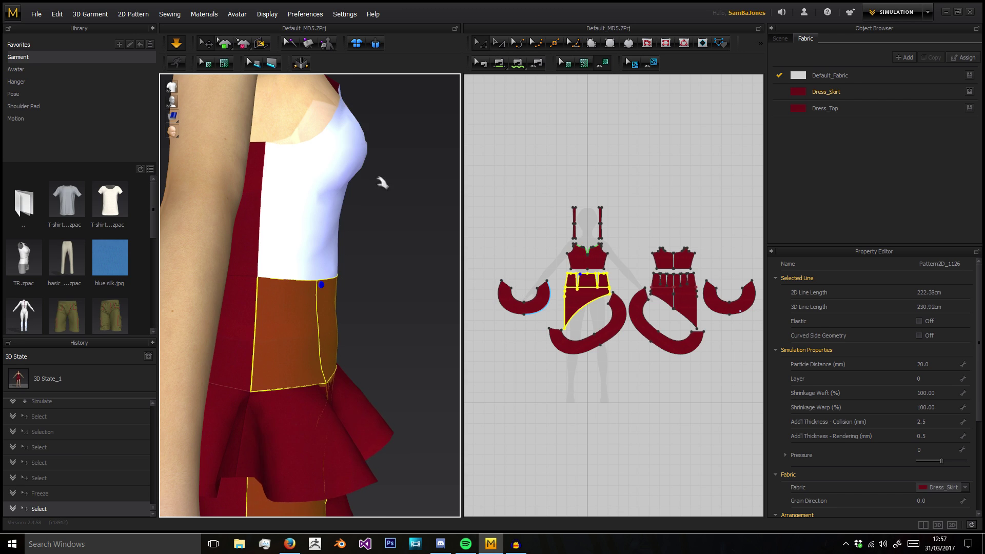
Unfreeze the front bodice and deselect it, returning to a front view of the dress
right_click_drag(382, 183, 286, 217)
right_click(283, 147)
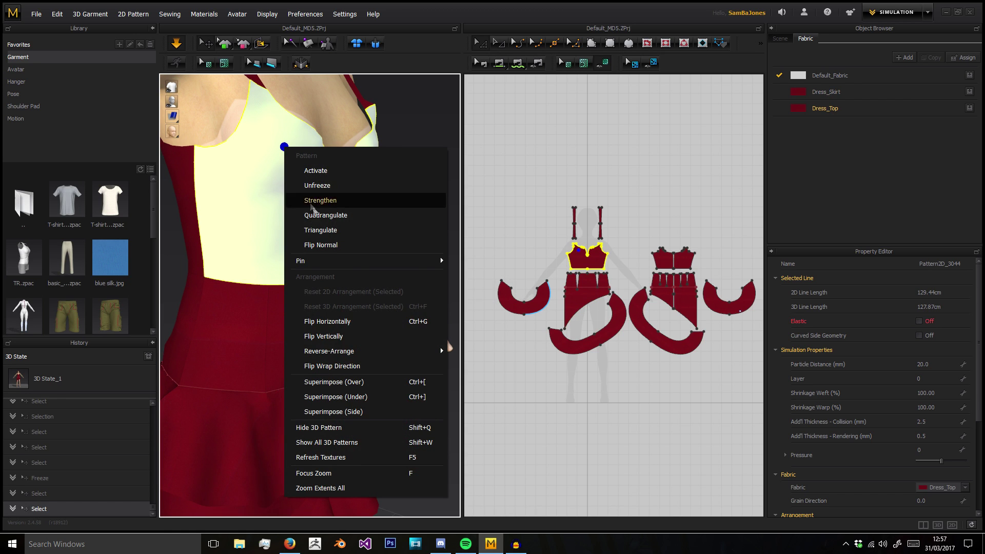
left_click(336, 191)
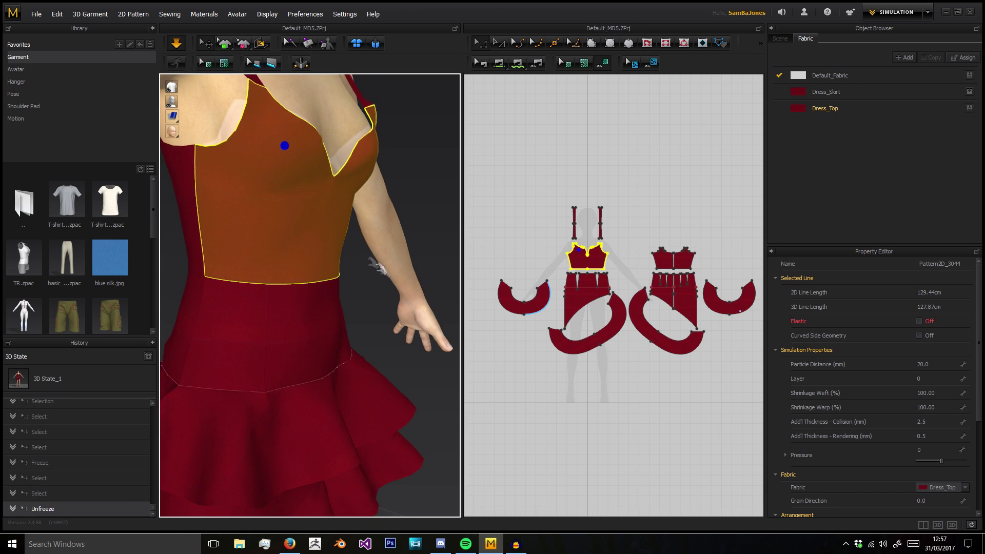
scroll(380, 266, "down", 3)
left_click(387, 277)
right_click_drag(387, 277, 286, 283)
middle_click_drag(296, 392, 313, 348)
right_click_drag(291, 266, 315, 271)
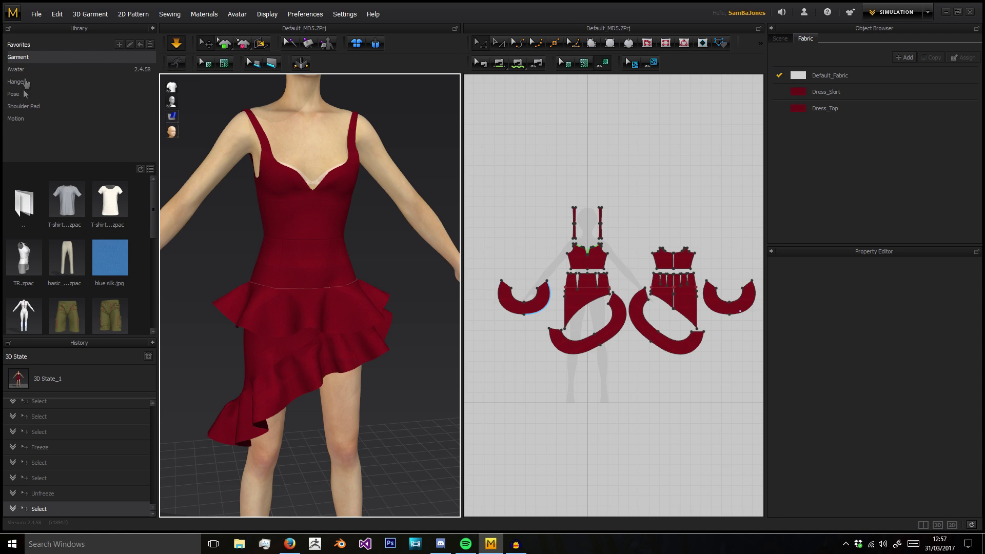
Load the first library motion file with Avatar Size + Joint Rotation & Position and a transition animation
left_click(18, 118)
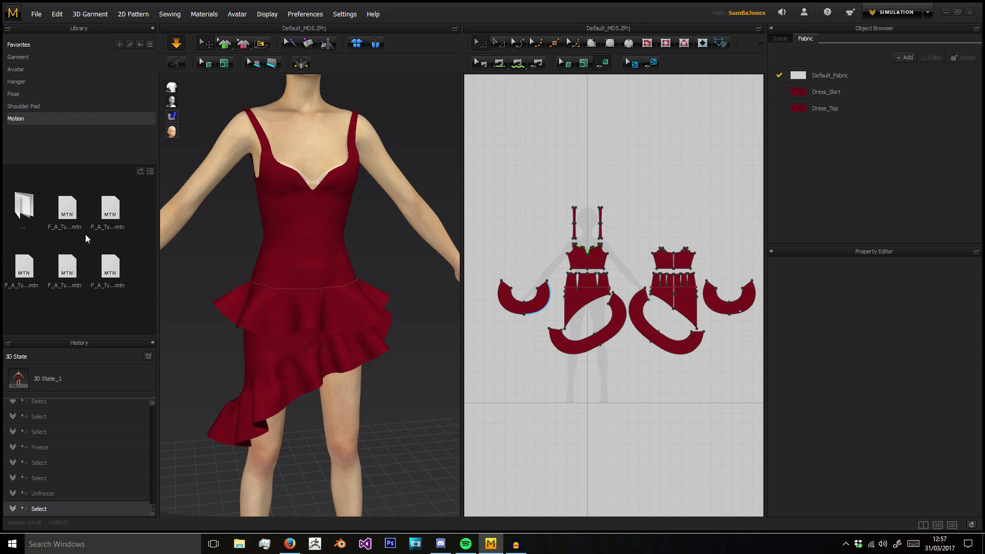
left_click_drag(85, 234, 129, 212)
left_click_drag(316, 195, 316, 195)
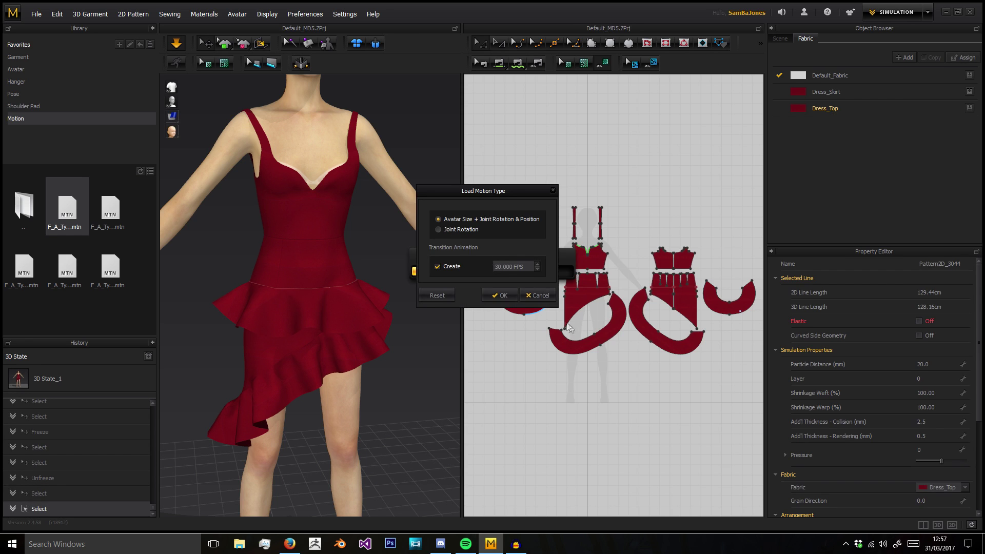
left_click(499, 296)
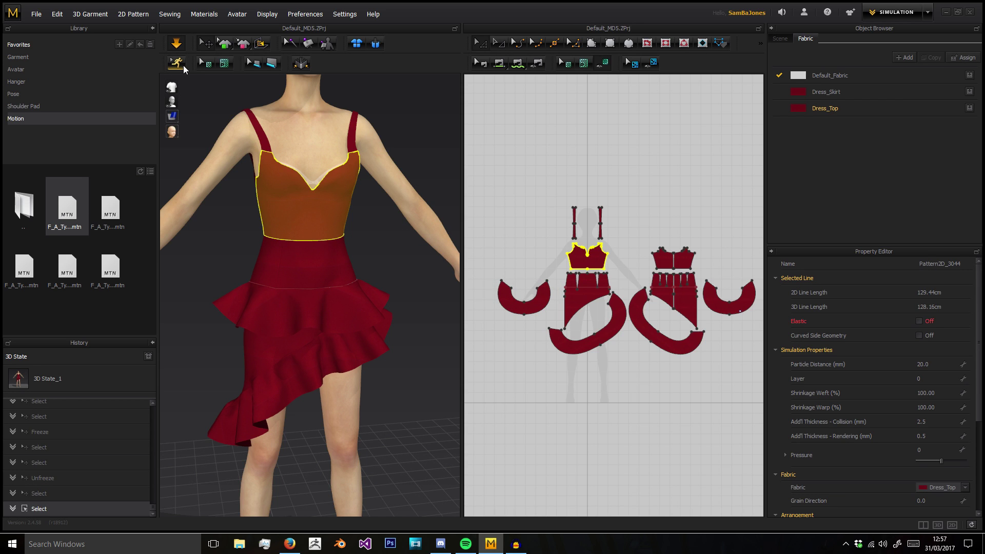
Play the loaded motion and watch the dress move on the walking avatar from several angles
left_click(179, 64)
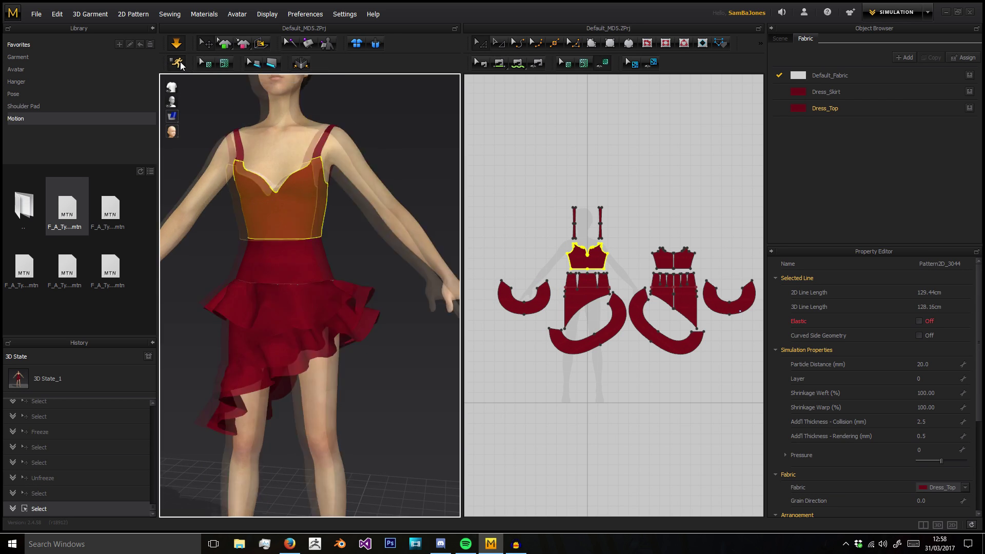
scroll(319, 341, "down", 10)
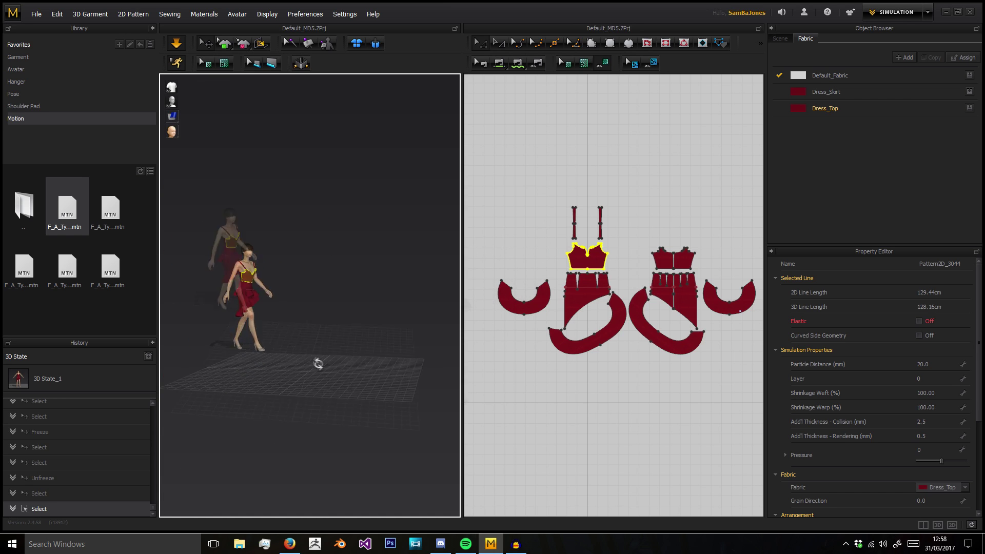
right_click_drag(319, 363, 286, 209)
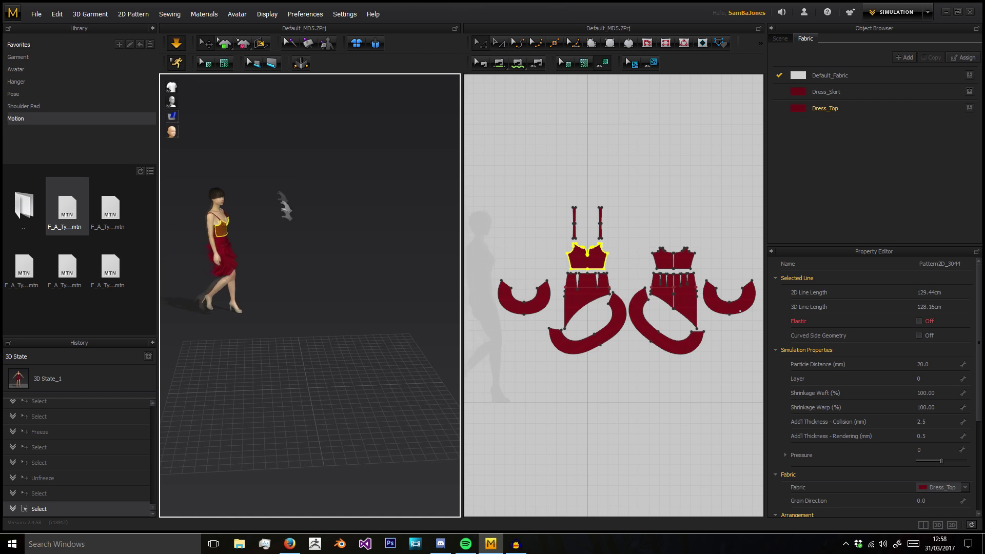
mouse_move(172, 95)
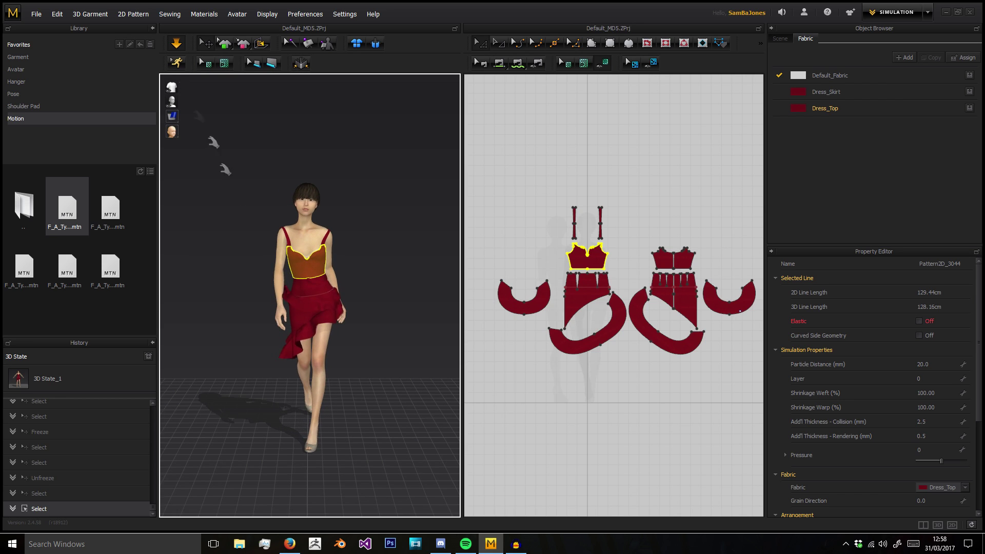
scroll(226, 169, "up", 3)
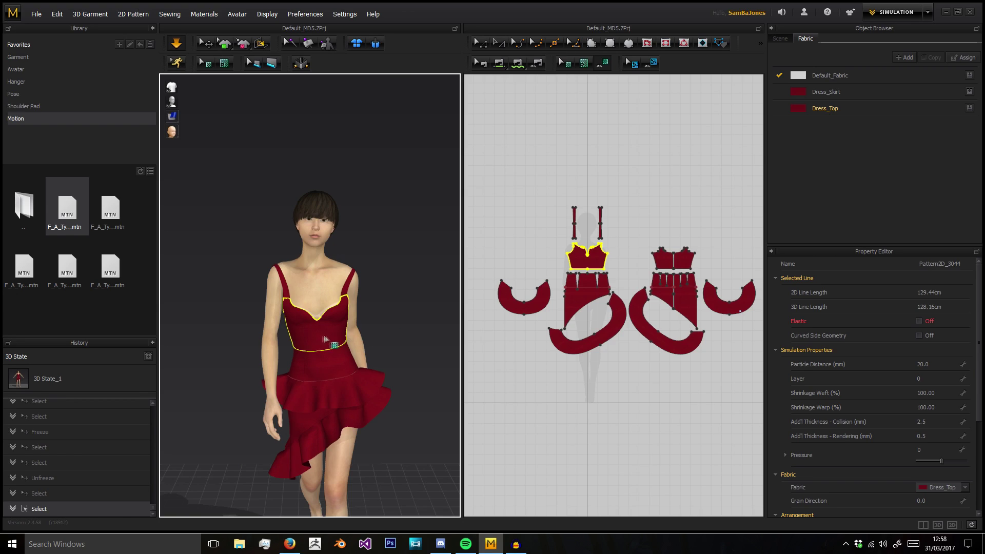
Add the Ps logo image as a graphic on the front bodice, 70.55 cm wide and 69.38 cm high
left_click(327, 339)
left_click(470, 281)
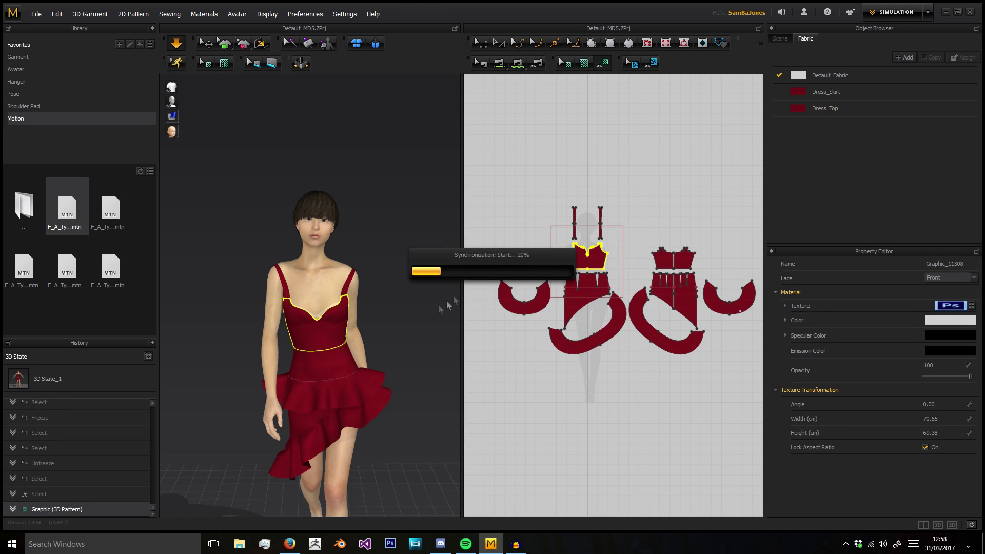
scroll(401, 275, "up", 5)
scroll(275, 265, "up", 3)
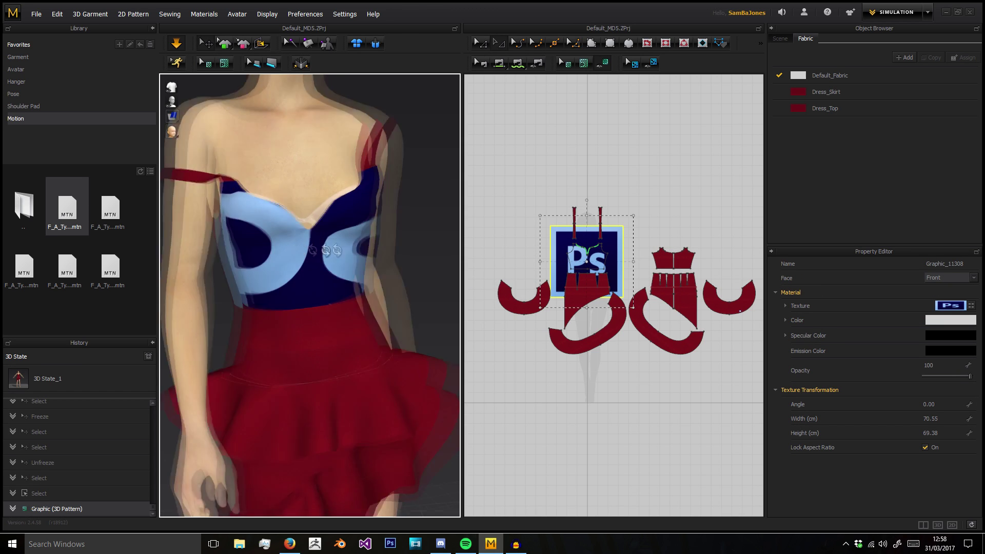
mouse_move(287, 241)
right_mouse_down()
mouse_move(414, 240)
mouse_move(291, 217)
mouse_move(292, 228)
right_mouse_up()
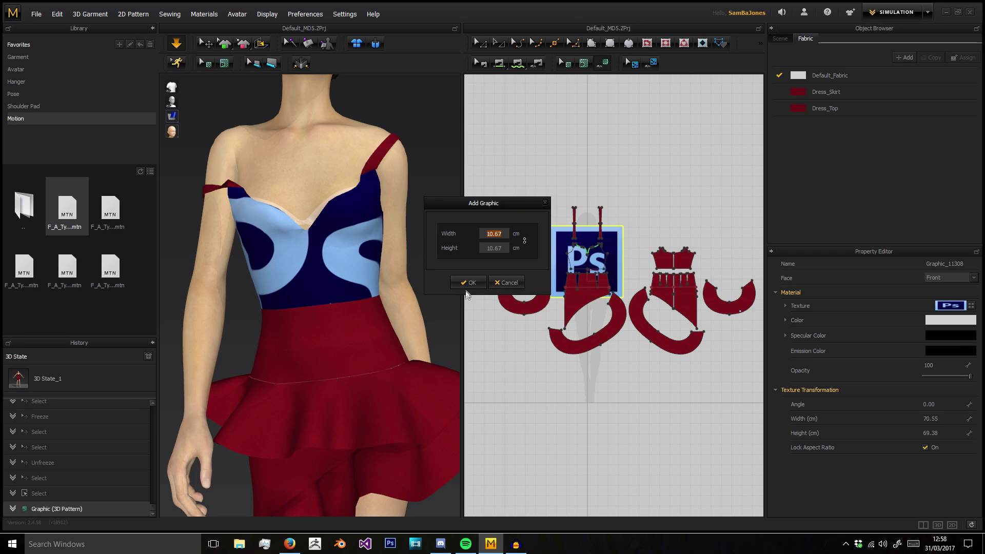
Add a second graphic 10.67 cm wide to the front skirt panel just below the waist
left_click(466, 285)
right_click_drag(319, 309, 336, 328)
left_click_drag(336, 330, 330, 380)
Use the Edit Texture tool to shrink the Ps texture on the front bodice into a small repeating pattern
left_click(210, 62)
left_click_drag(336, 240, 416, 264)
left_click_drag(378, 226, 347, 287)
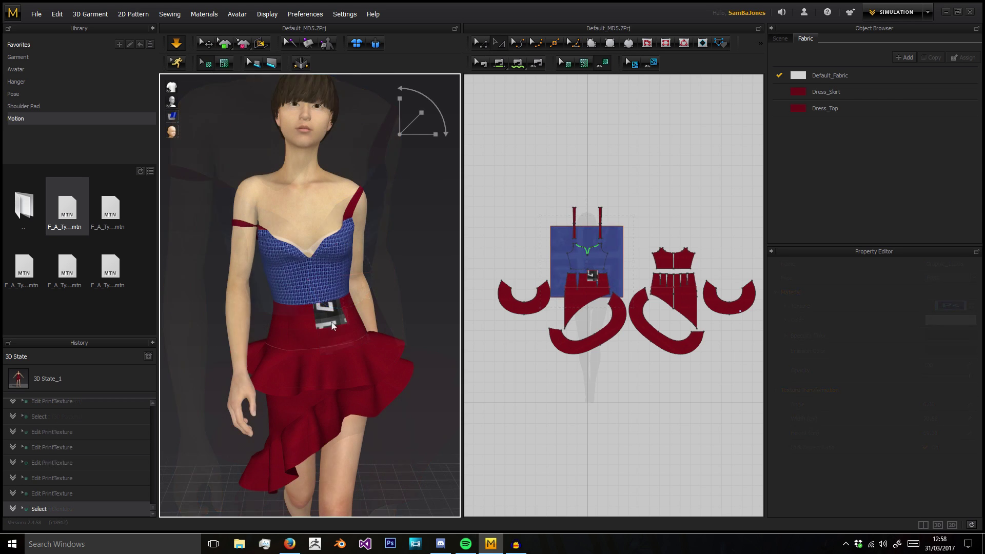
Shrink the front skirt graphic's texture to 2.68 cm tiles, and add the icon2 image beside it as a graphic 10.67 cm wide
left_click(313, 339)
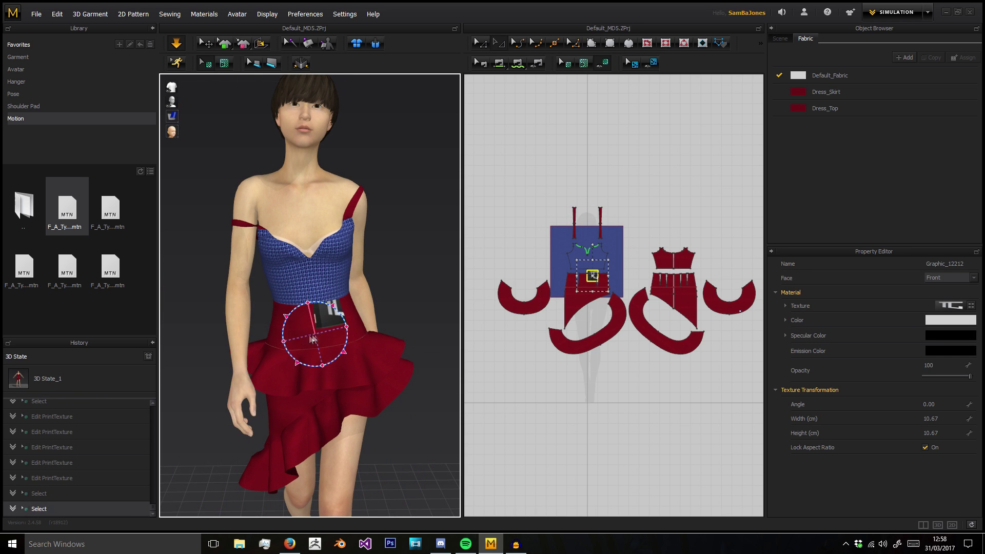
left_click_drag(313, 338, 299, 339)
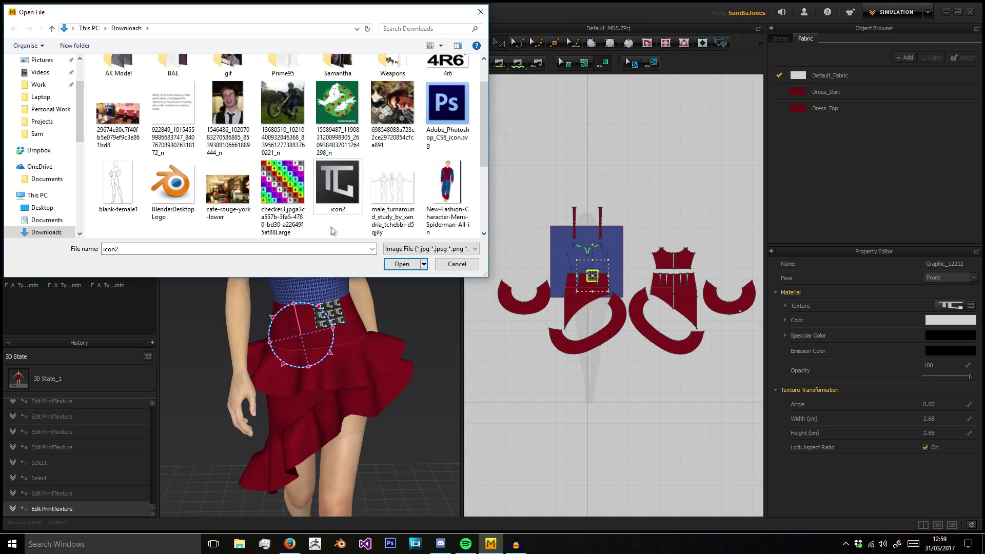
double_click(336, 203)
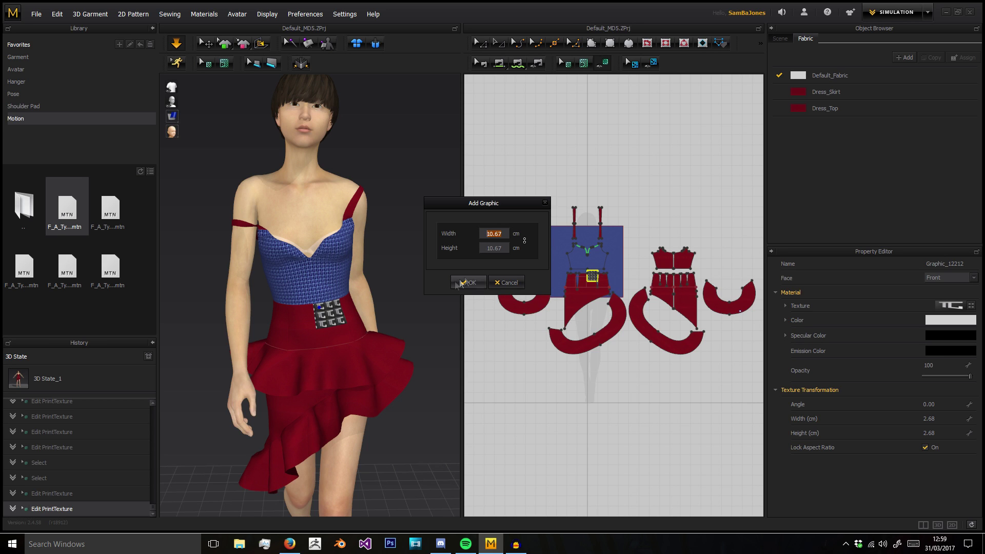
left_click(469, 282)
scroll(307, 296, "up", 5)
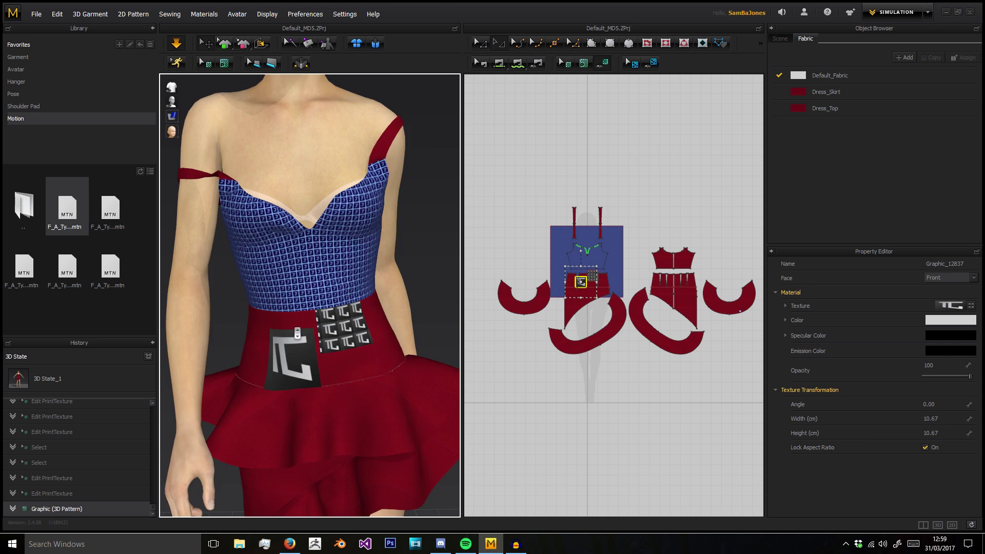
left_click(328, 380)
left_click_drag(328, 380, 360, 359)
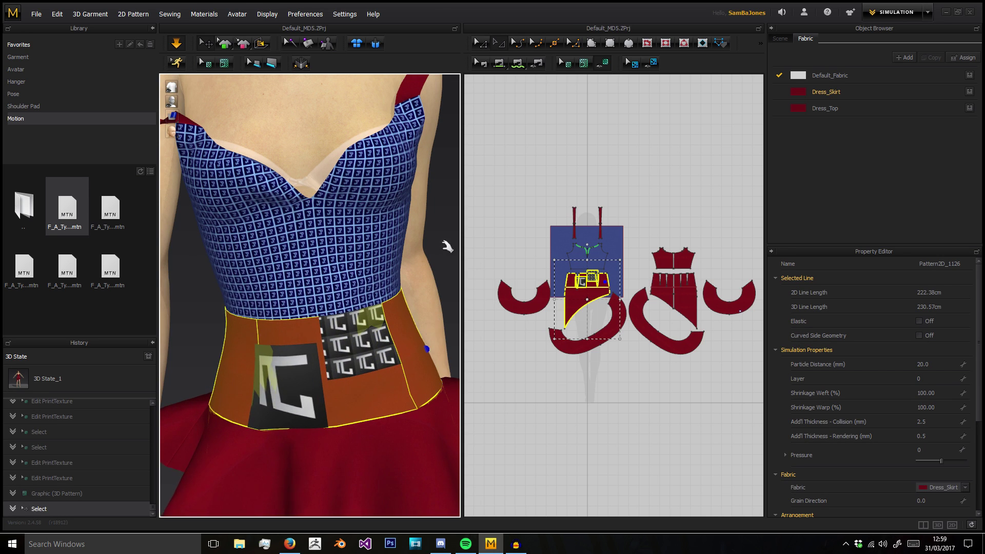
scroll(447, 251, "down", 5)
scroll(447, 252, "down", 3)
left_click(441, 248)
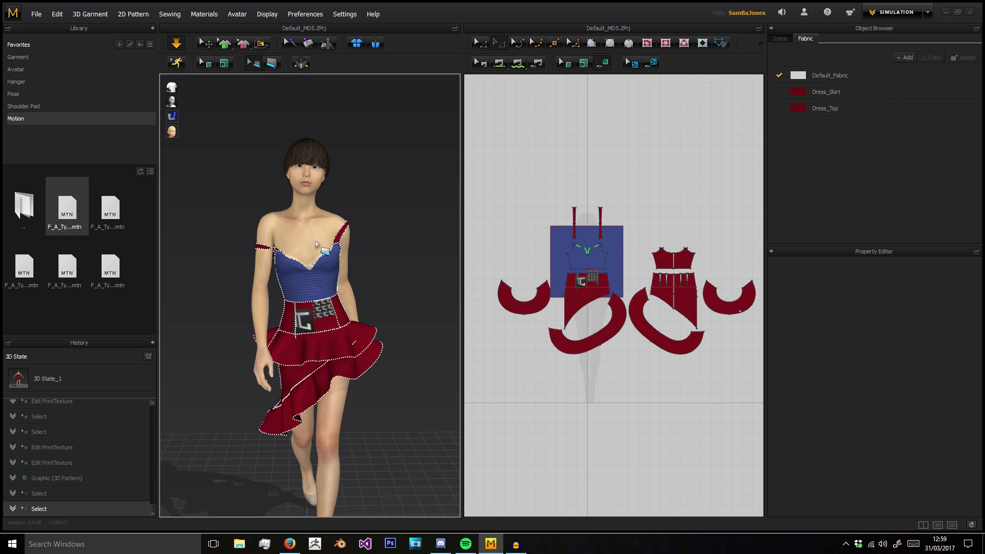
Add piping along the upper back edge of the bodice, from one shoulder strap to the other
scroll(311, 282, "up", 5)
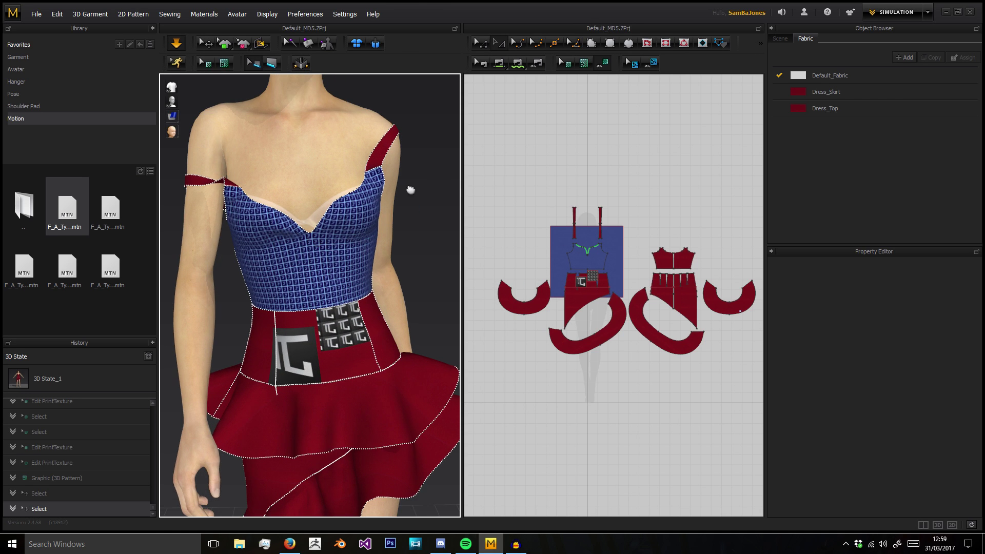
middle_click_drag(410, 190, 385, 227)
right_click_drag(385, 228, 316, 269)
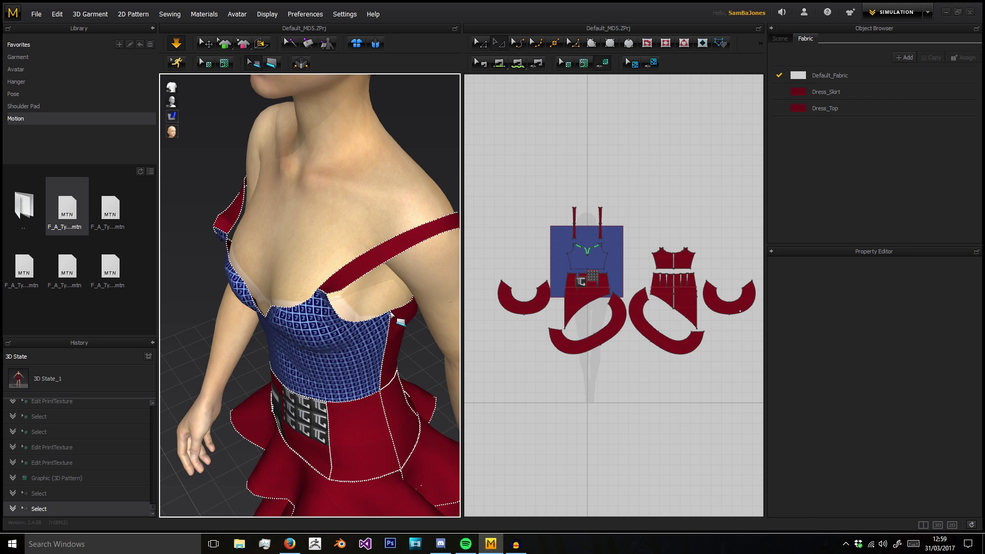
right_click_drag(312, 257, 275, 198)
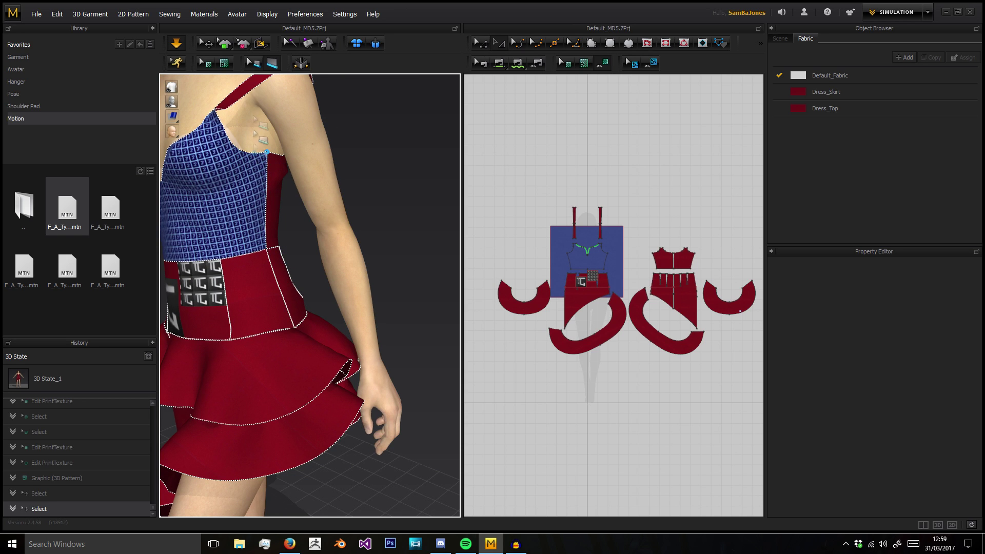
left_click(272, 64)
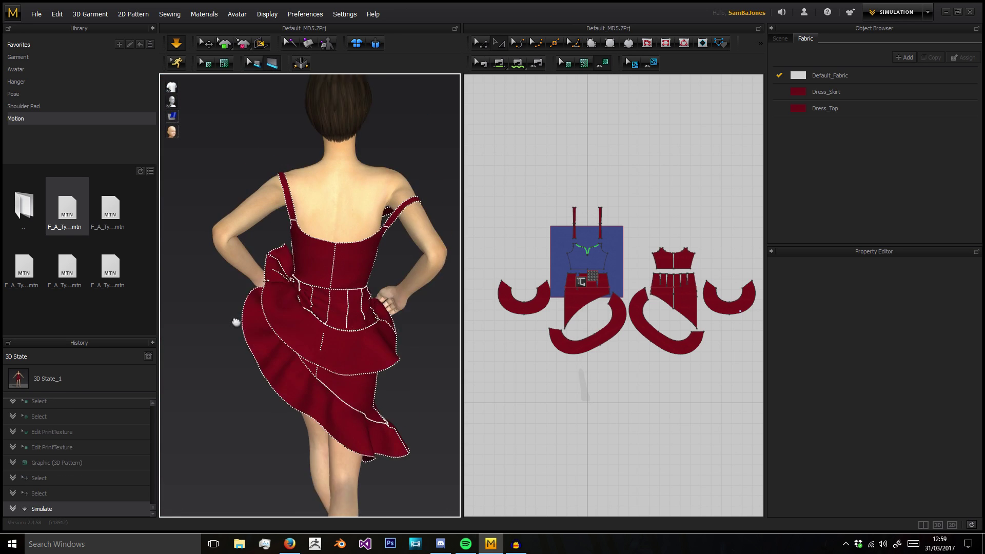
left_click(291, 195)
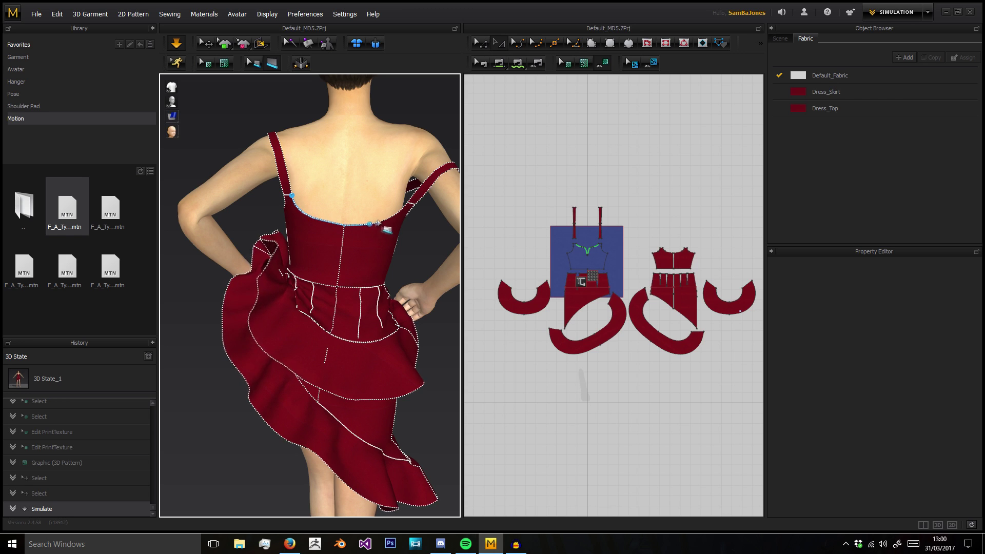
left_click(408, 204)
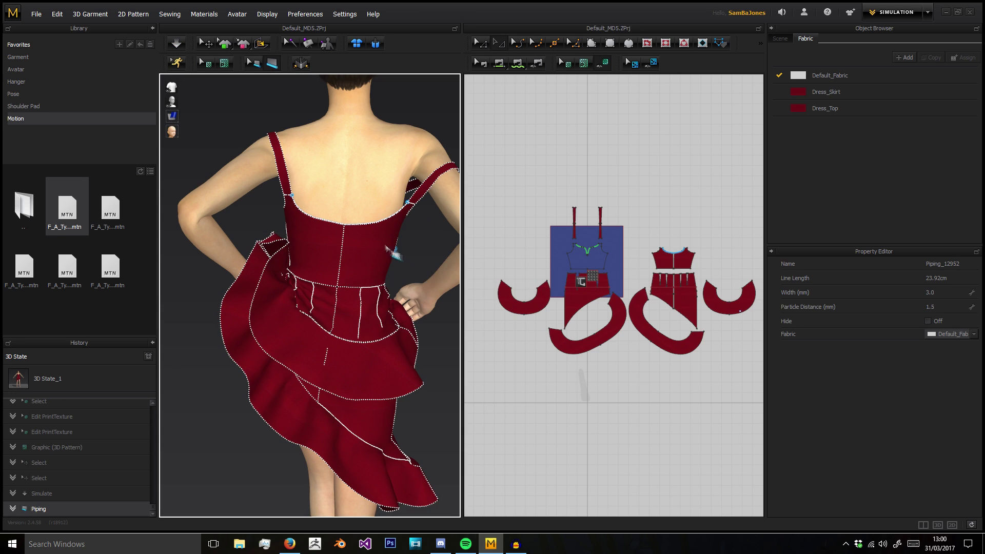
Examine the piping on the back neckline close up and from several angles
right_click_drag(394, 253, 331, 211)
scroll(331, 211, "up", 4)
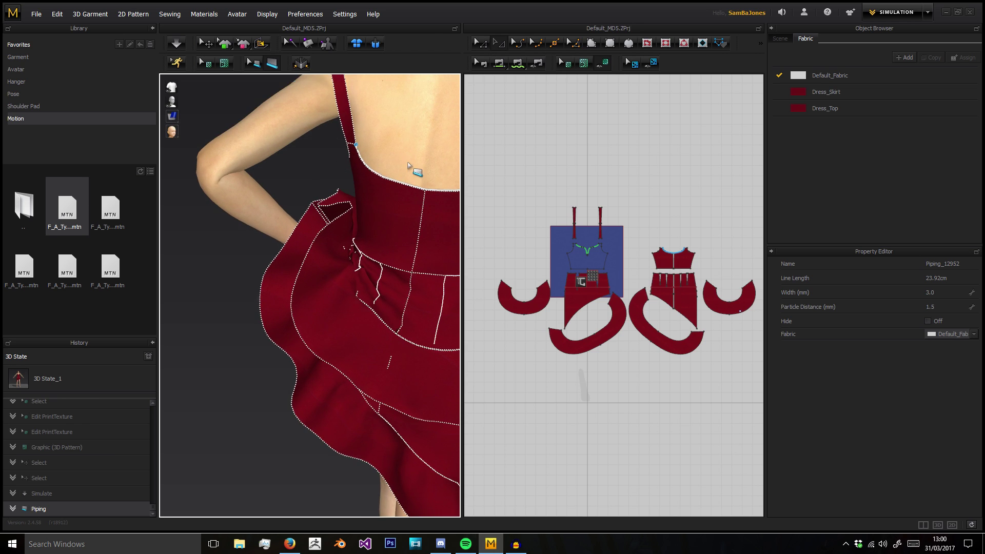
left_click(111, 389)
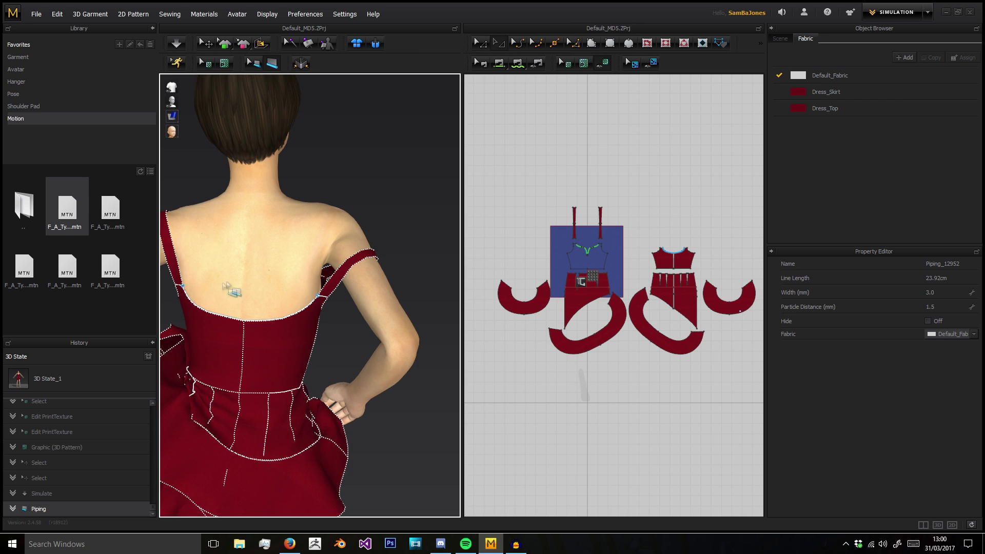
scroll(306, 296, "up", 5)
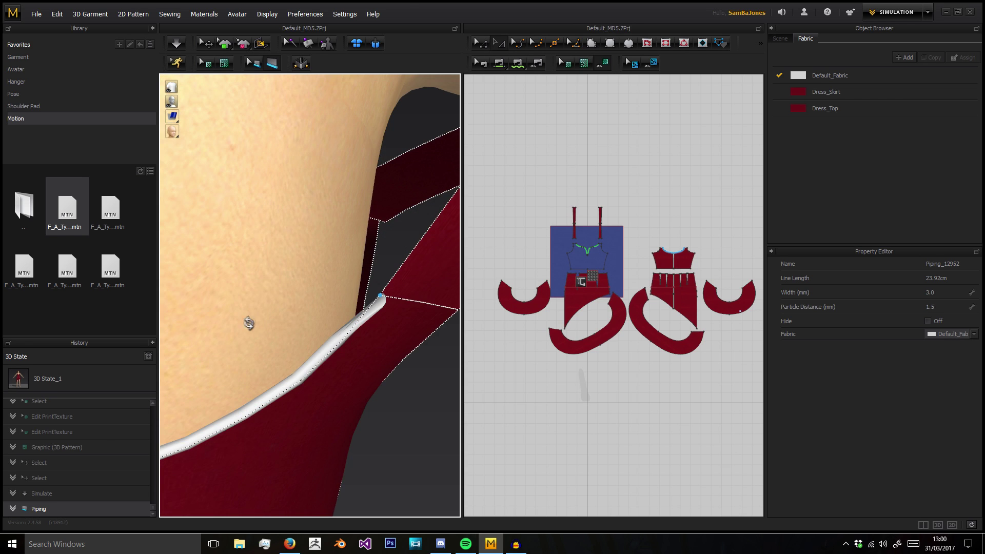
right_click_drag(249, 324, 229, 323)
scroll(235, 326, "down", 4)
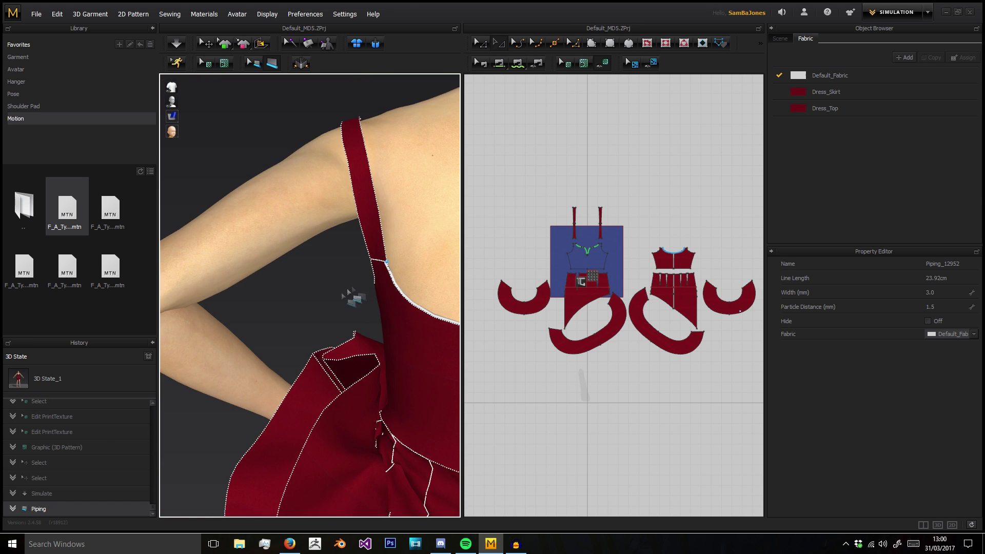
right_click_drag(349, 293, 194, 248)
middle_click_drag(315, 261, 309, 310)
scroll(309, 311, "up", 1)
Run the simulation and pull the fallen shoulder strap back up onto the avatar's shoulder, then stop simulating
left_click(176, 63)
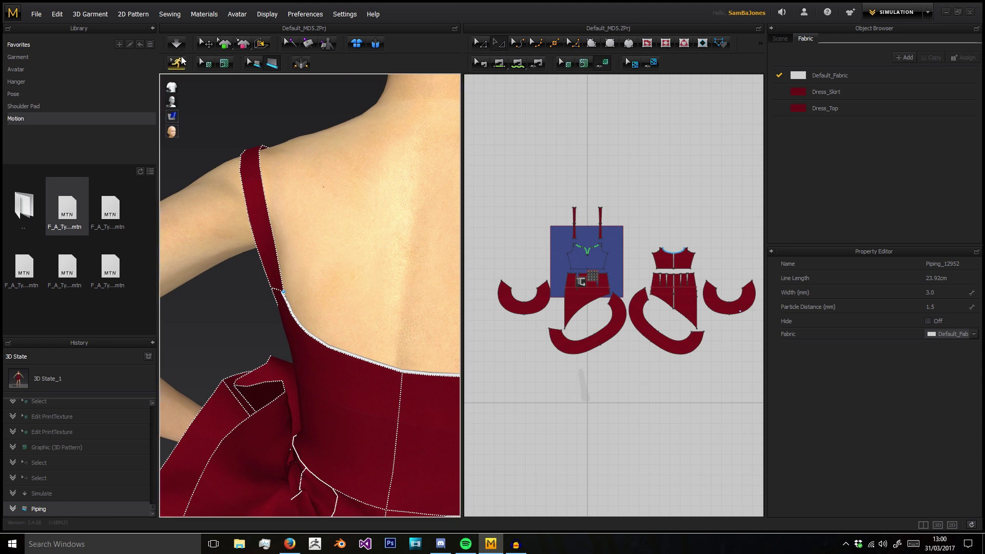
left_click(459, 285)
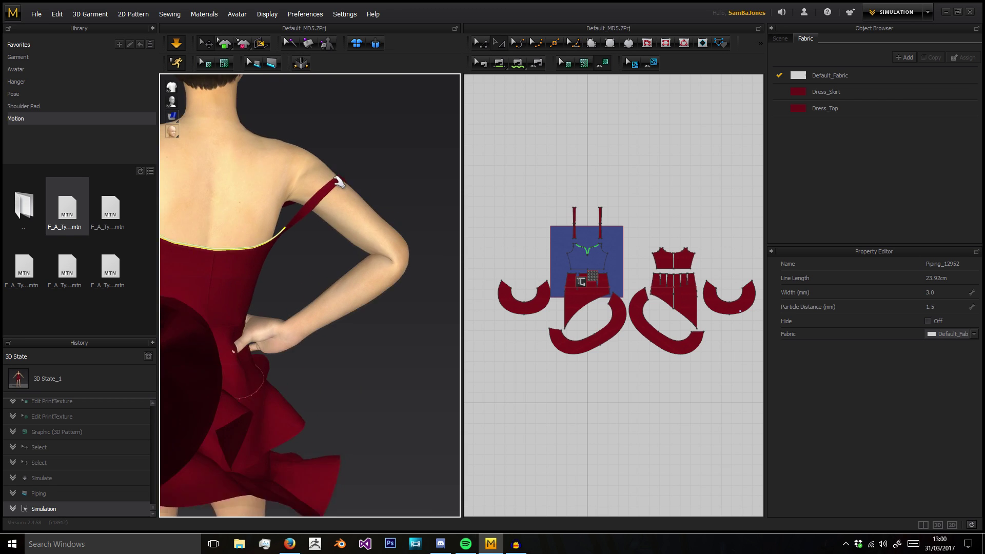
left_click(322, 207)
left_click(291, 111)
right_click_drag(290, 112, 338, 224)
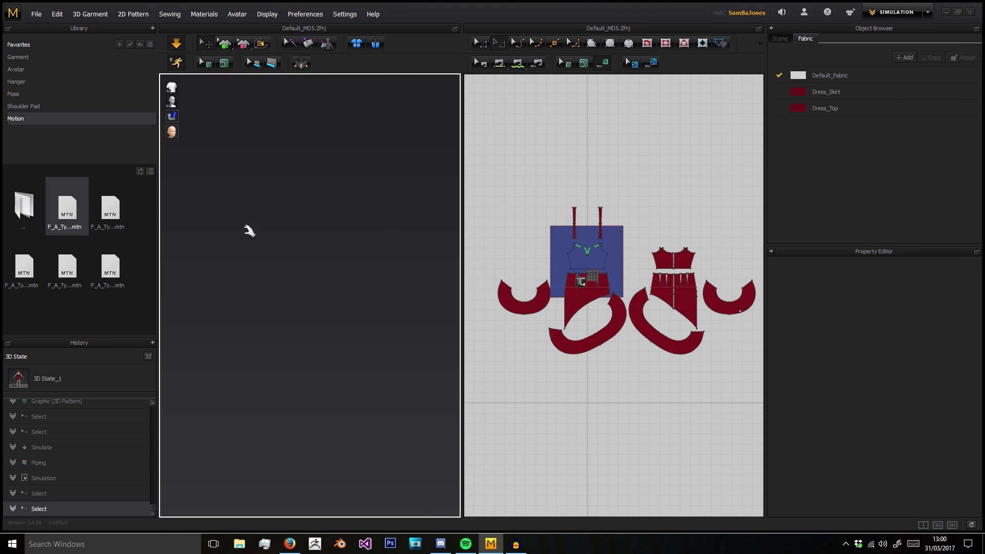
key("space")
right_click_drag(315, 264, 270, 264)
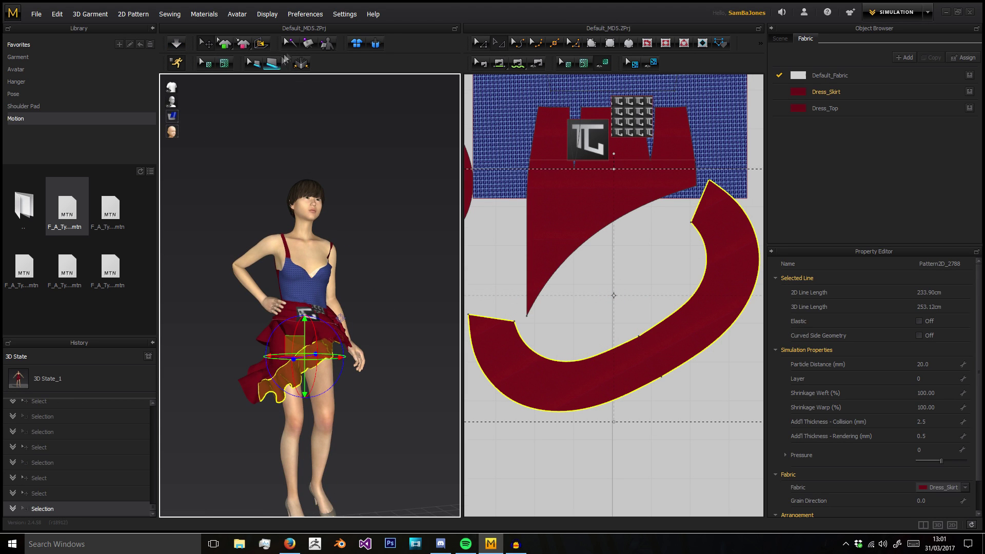
Use the Press tool on the skirt's back waist panels and the upper ruffle, then simulate the dress
left_click(301, 64)
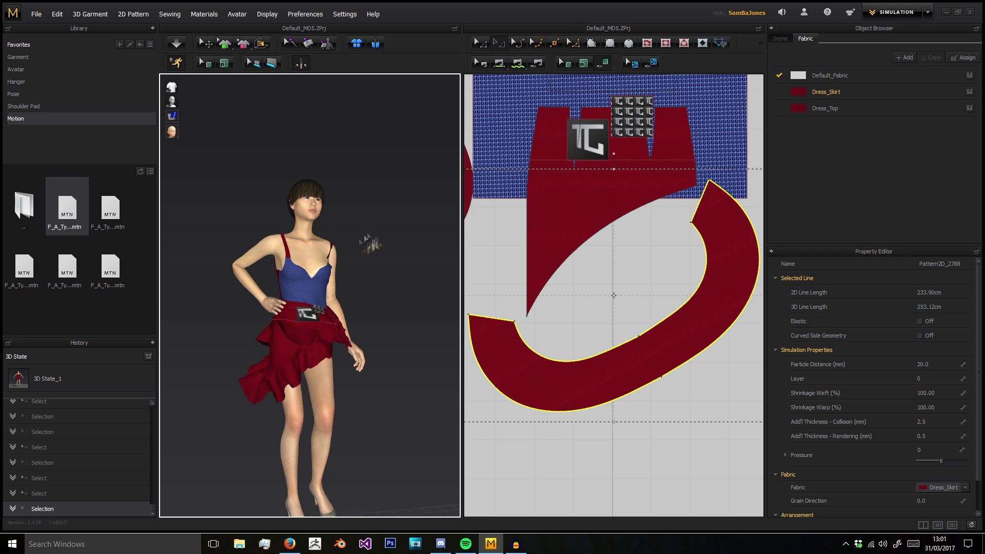
right_click_drag(371, 243, 323, 263)
scroll(323, 264, "up", 5)
scroll(306, 247, "down", 6)
scroll(306, 247, "up", 10)
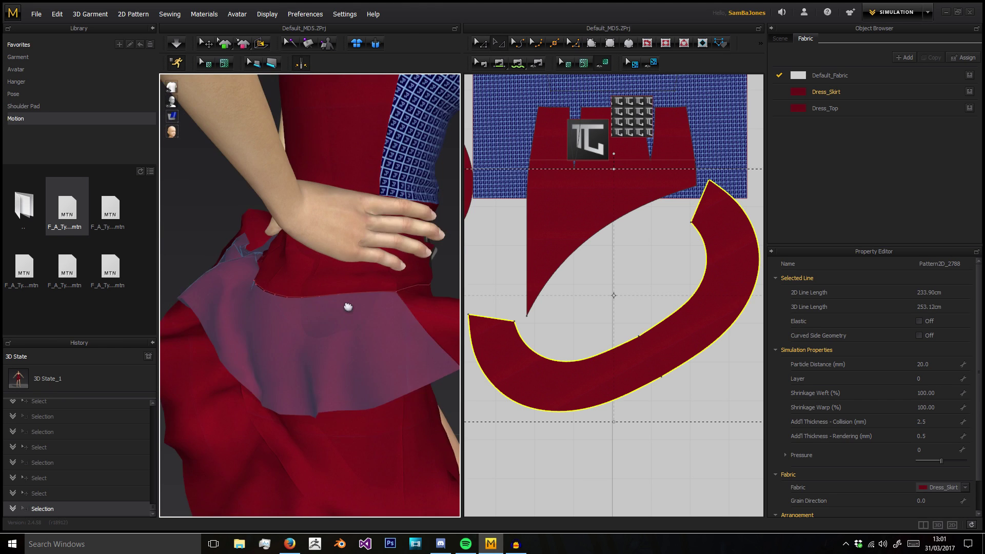
middle_click_drag(406, 358, 298, 311)
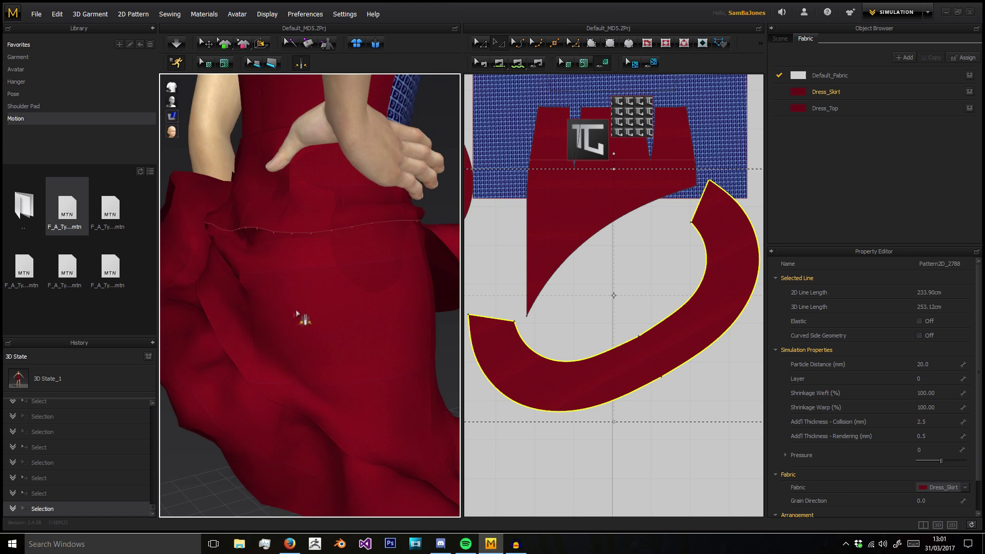
middle_click_drag(280, 185, 304, 202)
right_click_drag(305, 203, 400, 206)
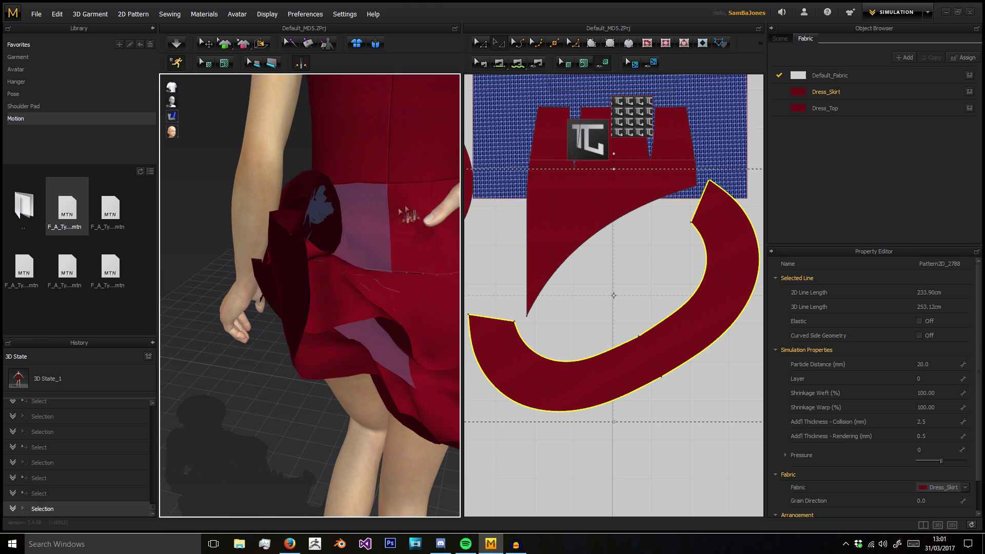
left_click(385, 204)
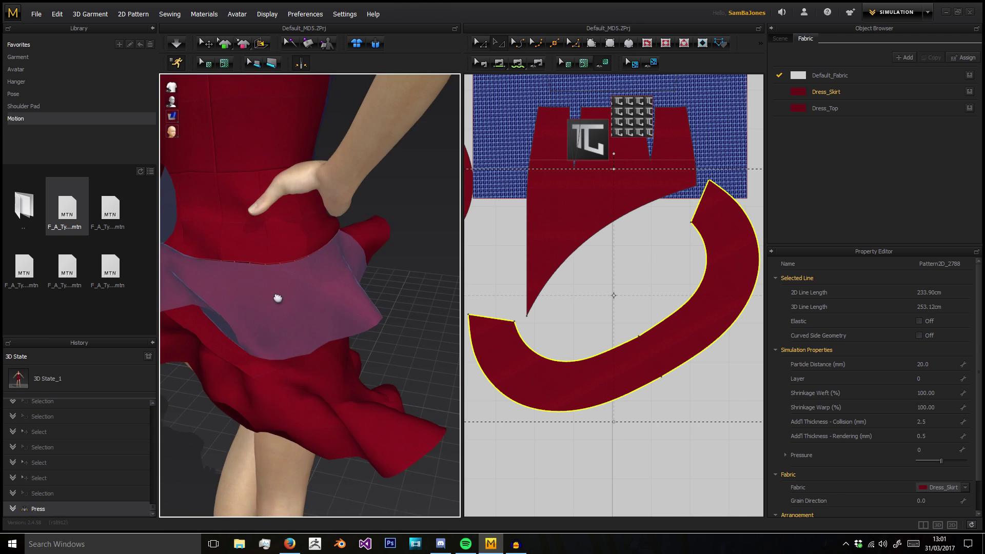
middle_click_drag(229, 200, 282, 272)
left_click(269, 263)
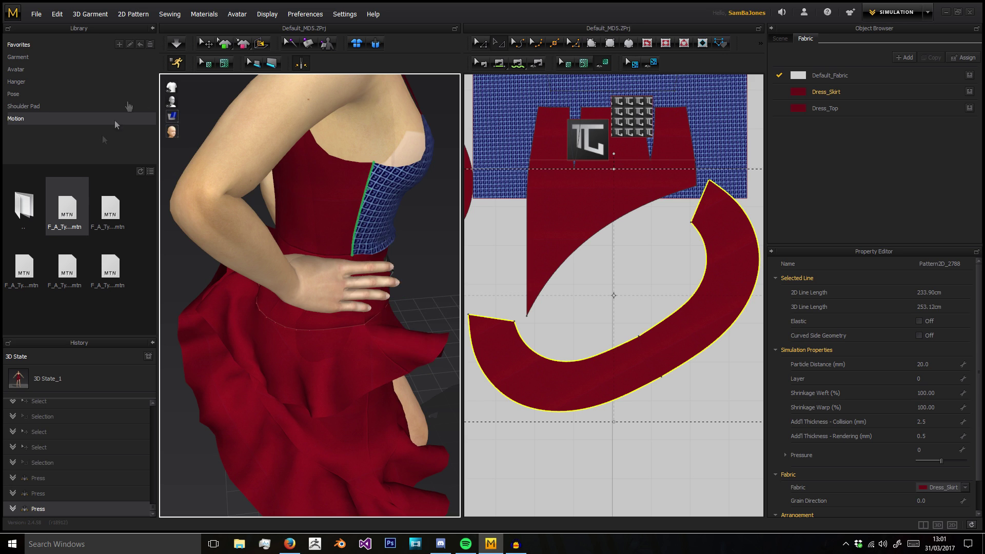
left_click(176, 44)
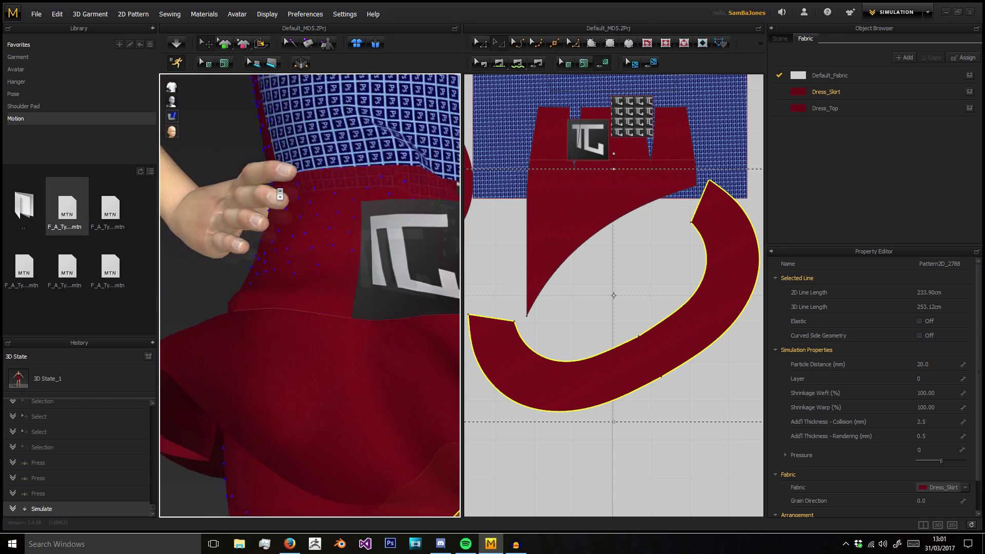
Hide the garment and show it again, then turn off the display of pressure points
mouse_move(173, 88)
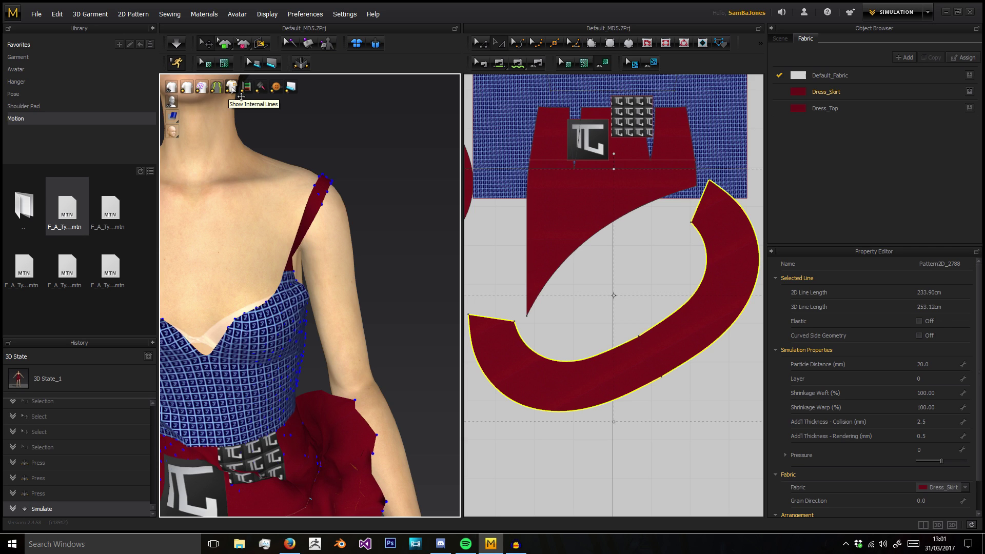
left_click(189, 88)
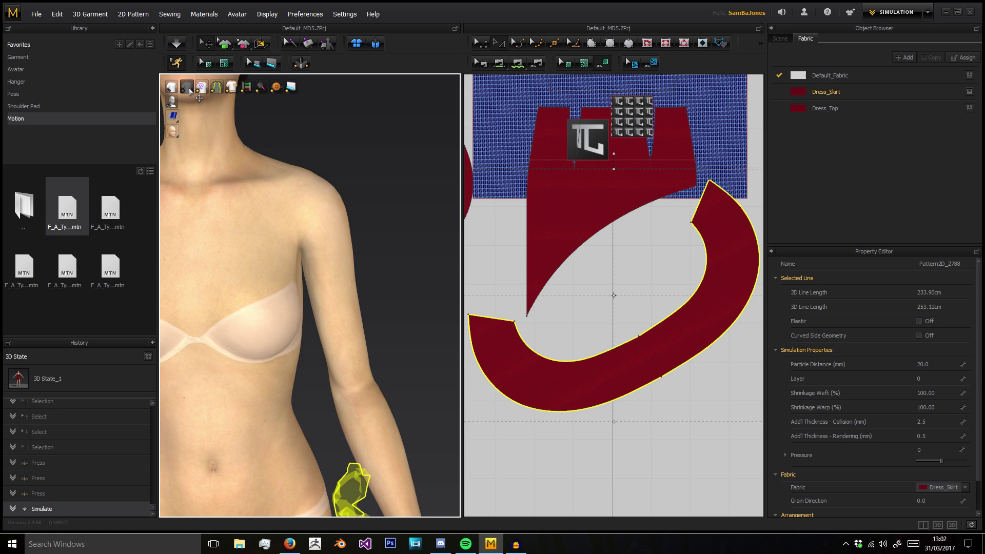
left_click(188, 88)
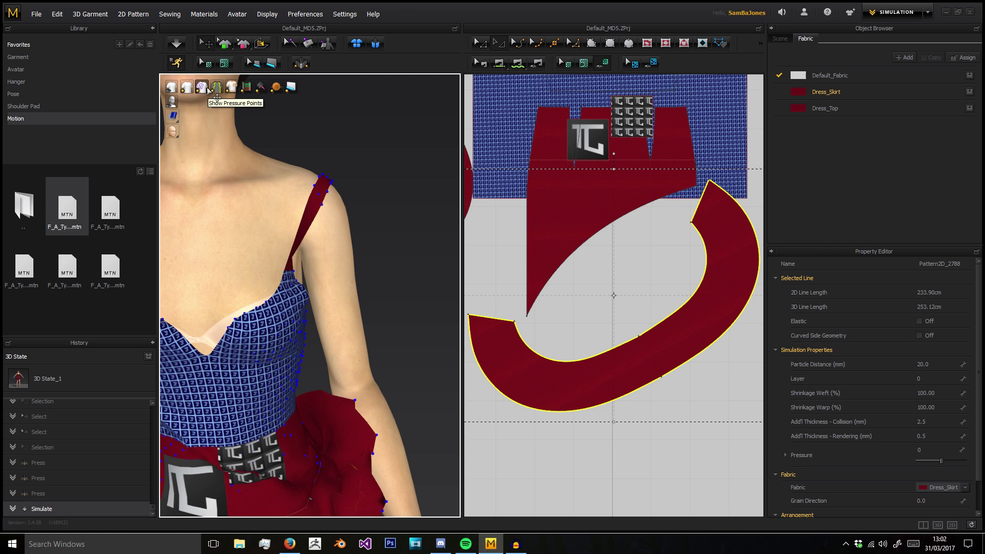
left_click(205, 88)
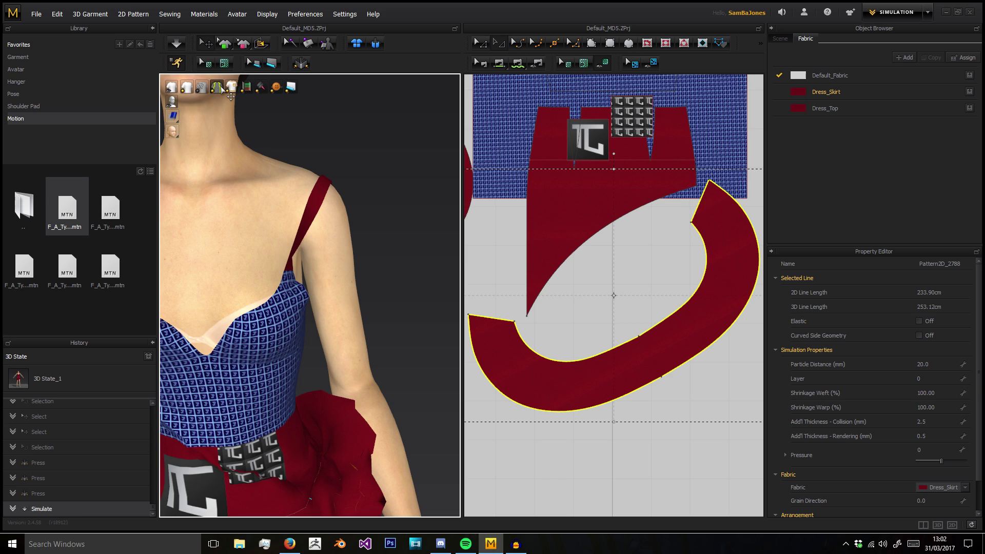
Toggle the seamline display and move one shoulder strap up off the bodice to expose its connecting sewing lines
left_click(221, 88)
middle_click_drag(234, 223, 370, 174)
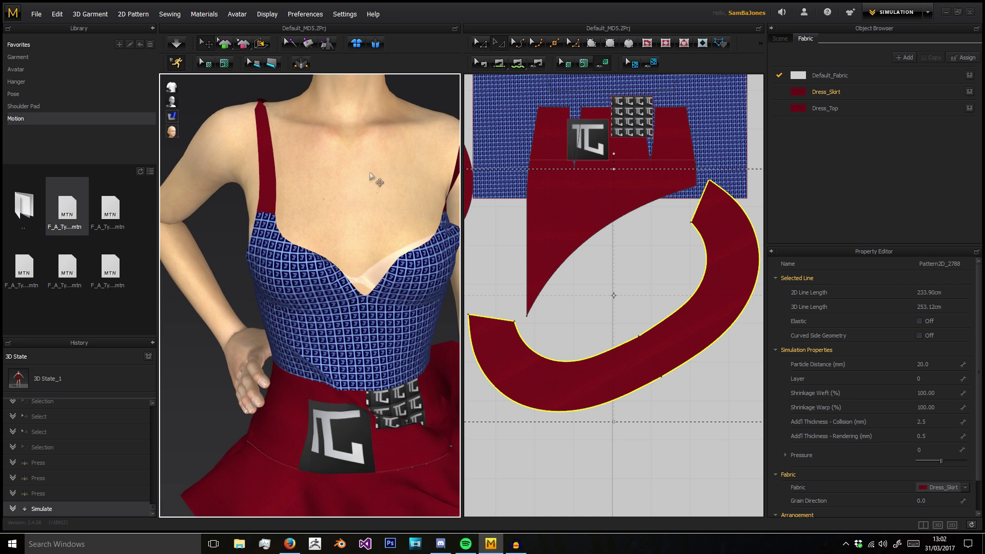
left_click_drag(258, 139, 266, 125)
Hide the avatar in the 3D view and show it again
mouse_move(185, 88)
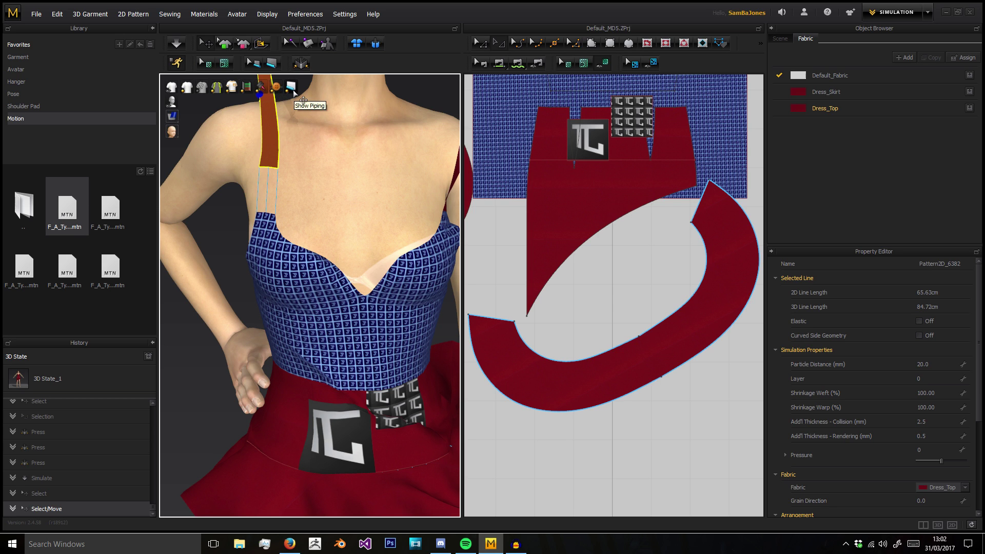
middle_click_drag(408, 377, 319, 195)
scroll(329, 204, "down", 3)
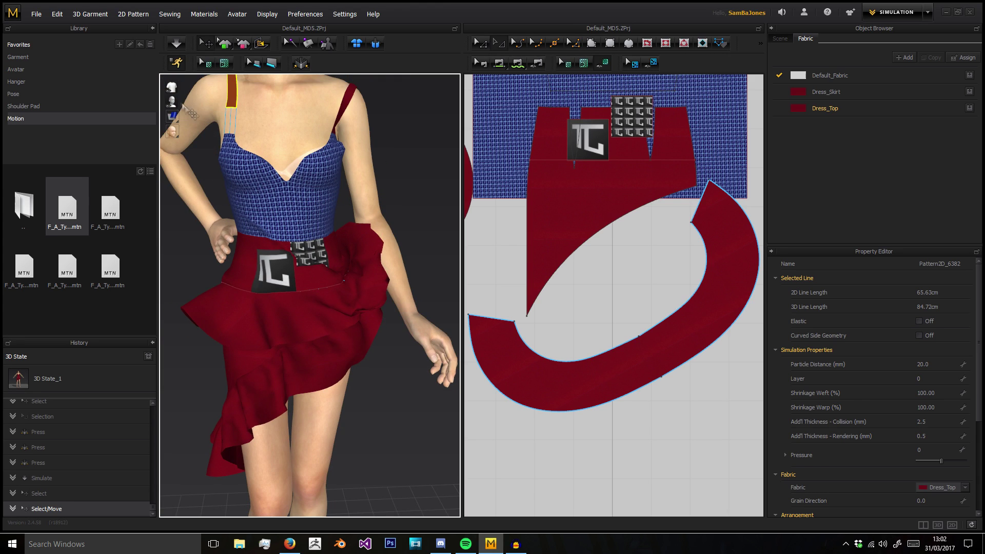
mouse_move(182, 110)
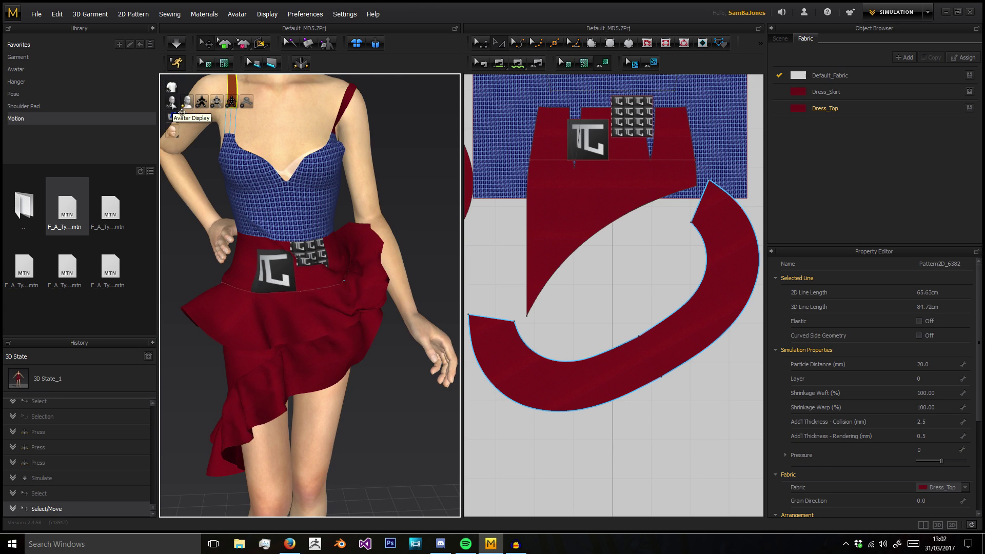
left_click(188, 102)
left_click(188, 102)
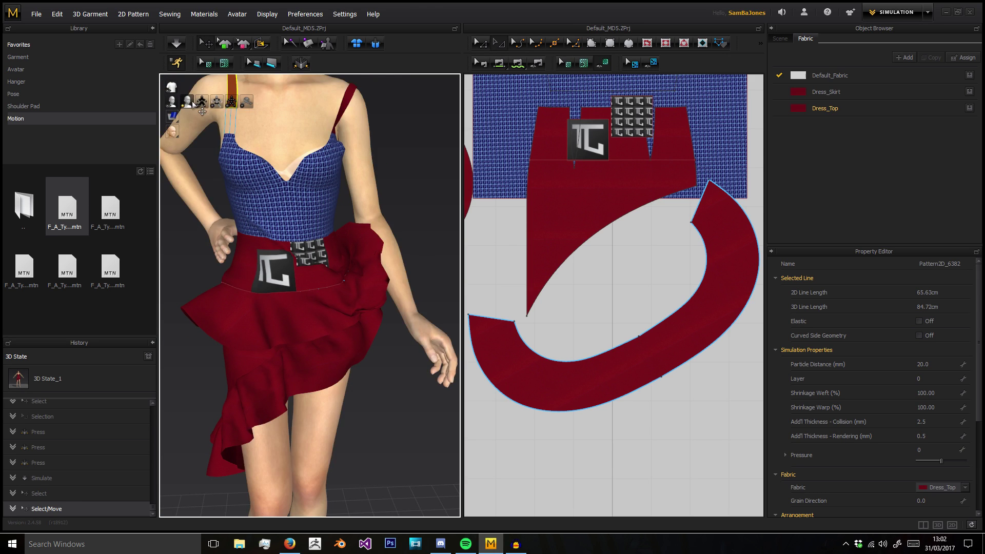
Toggle the avatar's arrangement points on and off, then display its bounding volumes
left_click(203, 103)
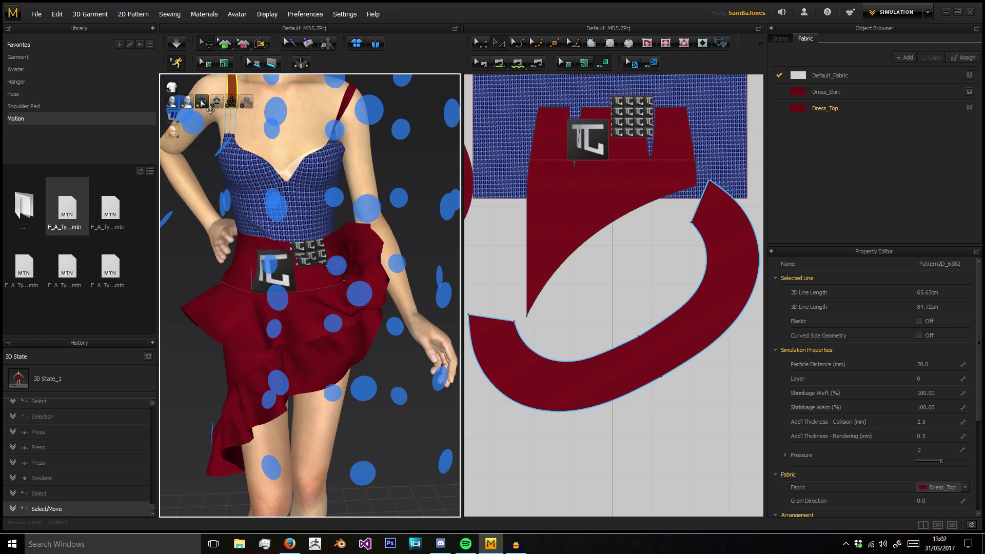
left_click(211, 110)
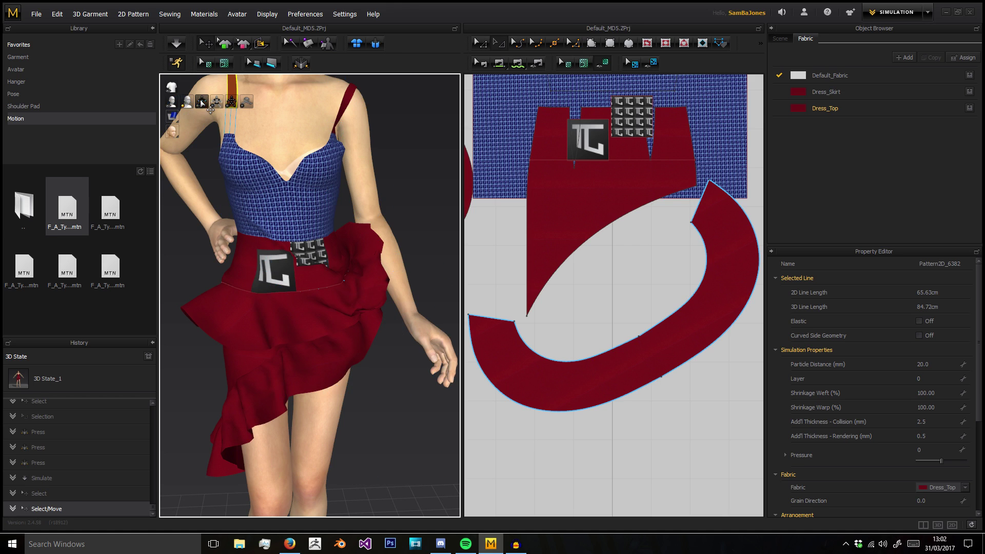
left_click(225, 107)
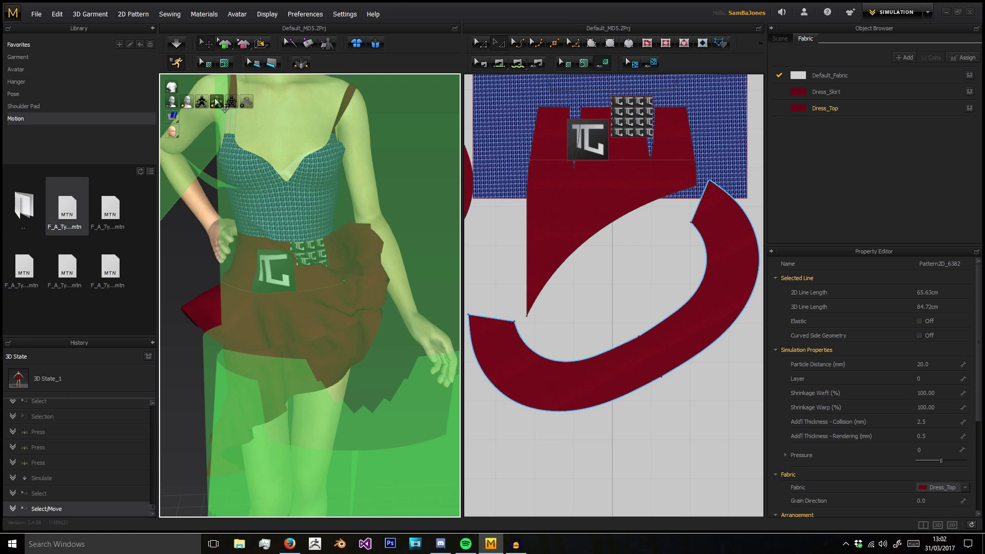
scroll(220, 105, "down", 8)
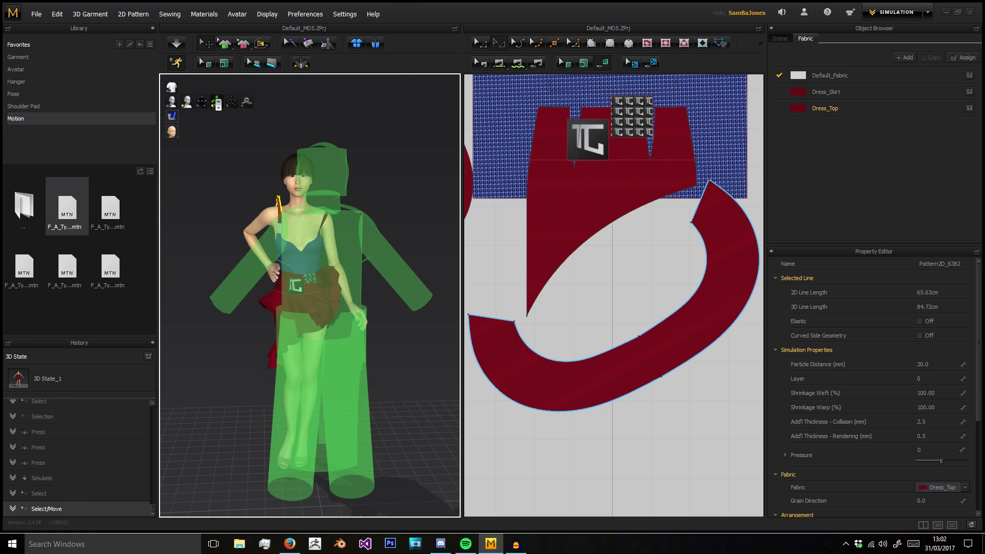
Switch the avatar display from bounding volumes to X-ray joints
left_click(229, 103)
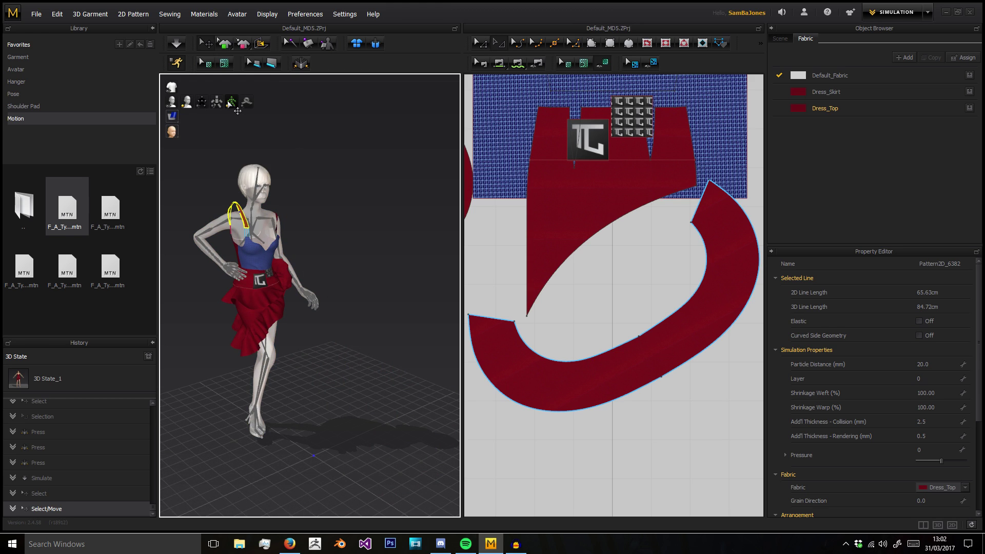
left_click(229, 103)
left_click(229, 103)
right_click_drag(267, 182, 222, 189)
middle_click_drag(223, 188, 295, 235)
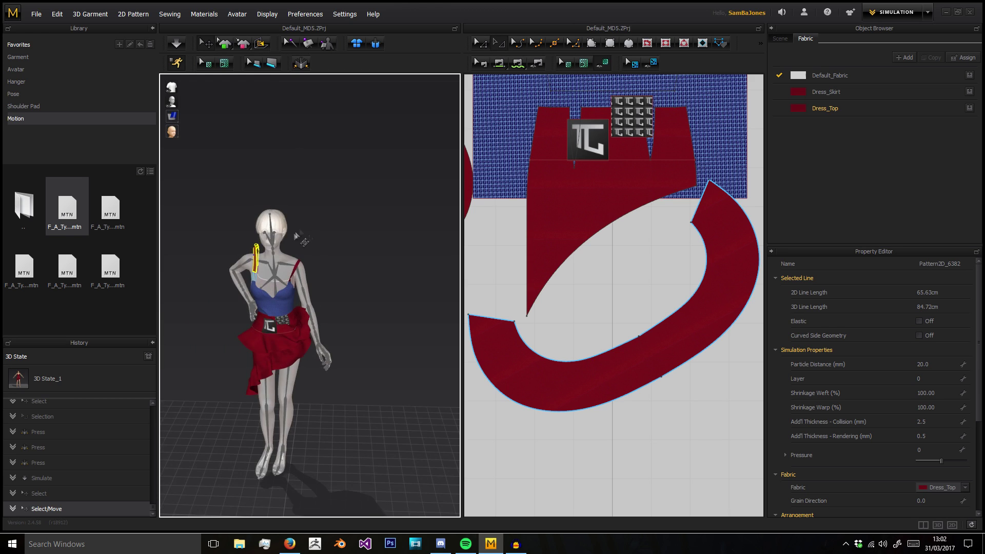
scroll(296, 236, "up", 6)
Select the avatar's left upper-arm joint and rotate the arm across the body, then down toward the side
left_click(317, 183)
middle_click_drag(318, 183, 271, 239)
left_click_drag(285, 208, 272, 183)
left_click(293, 222)
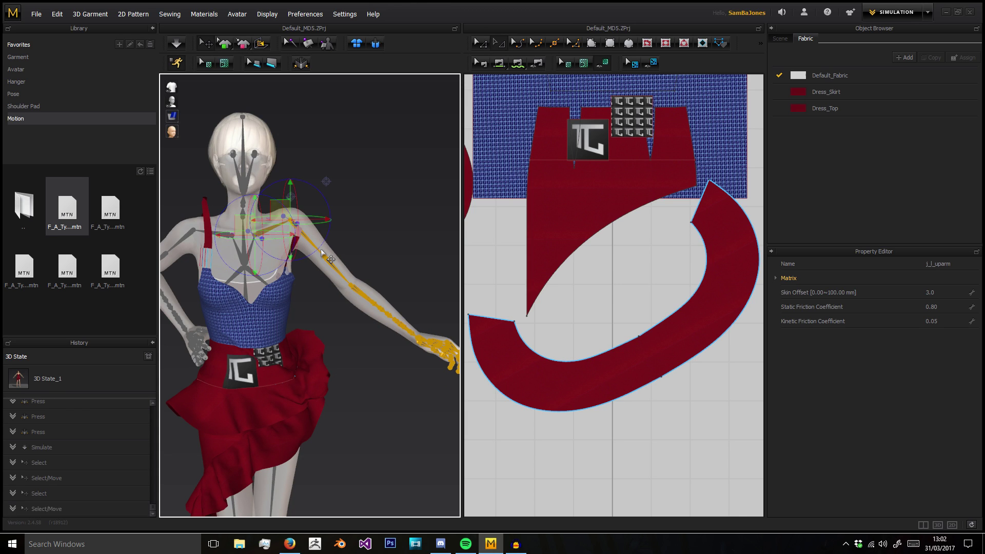
left_click_drag(312, 221, 278, 240)
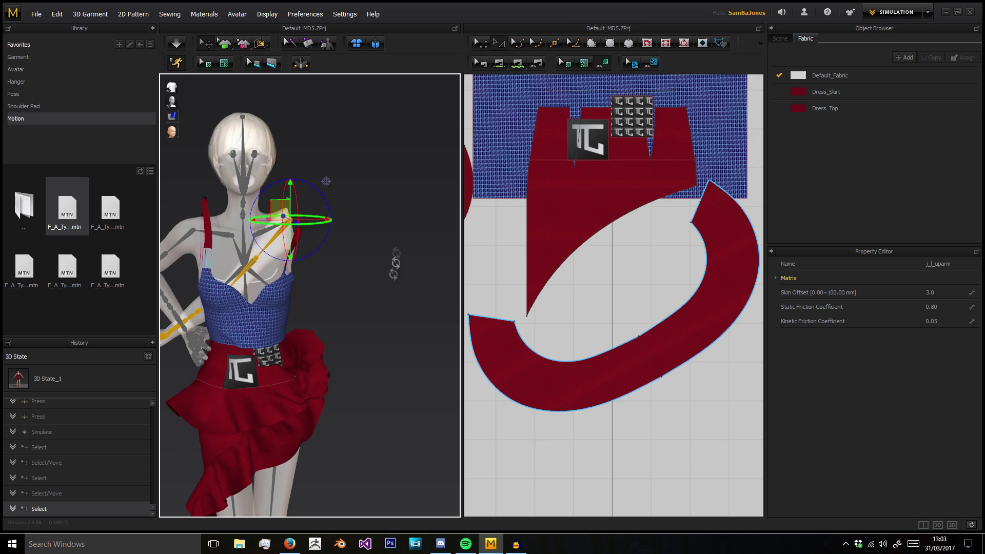
left_click_drag(363, 235, 344, 221)
Simulate the dress with the avatar's new arm pose and deselect the arm joint
left_click(176, 44)
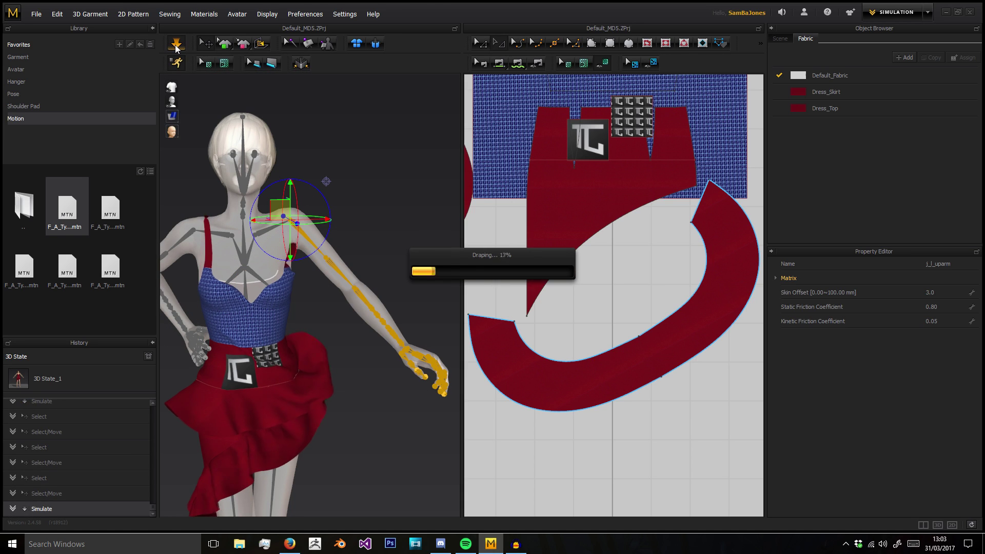
left_click(374, 220)
scroll(374, 220, "up", 6)
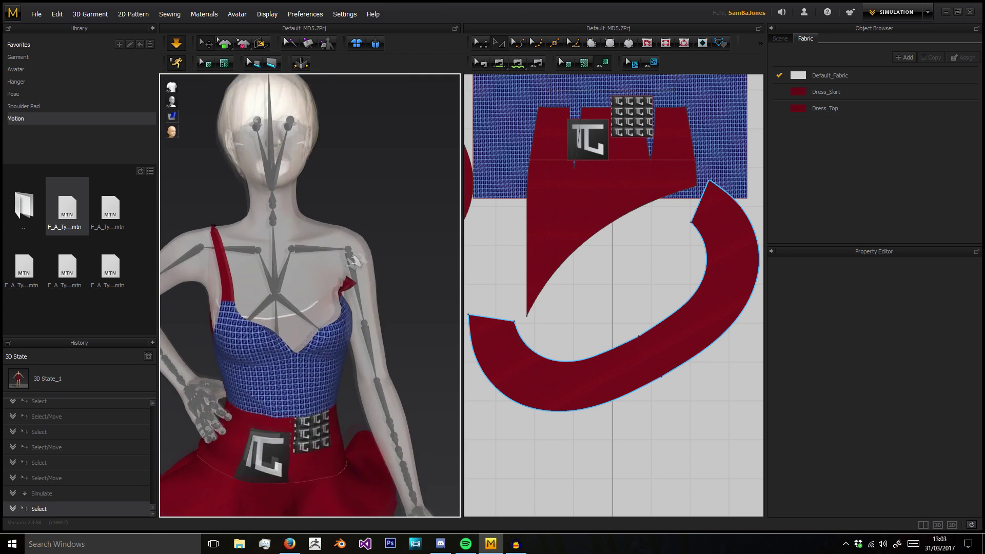
scroll(222, 78, "up", 3)
scroll(339, 241, "down", 10)
middle_click_drag(349, 246, 268, 186)
scroll(267, 186, "up", 3)
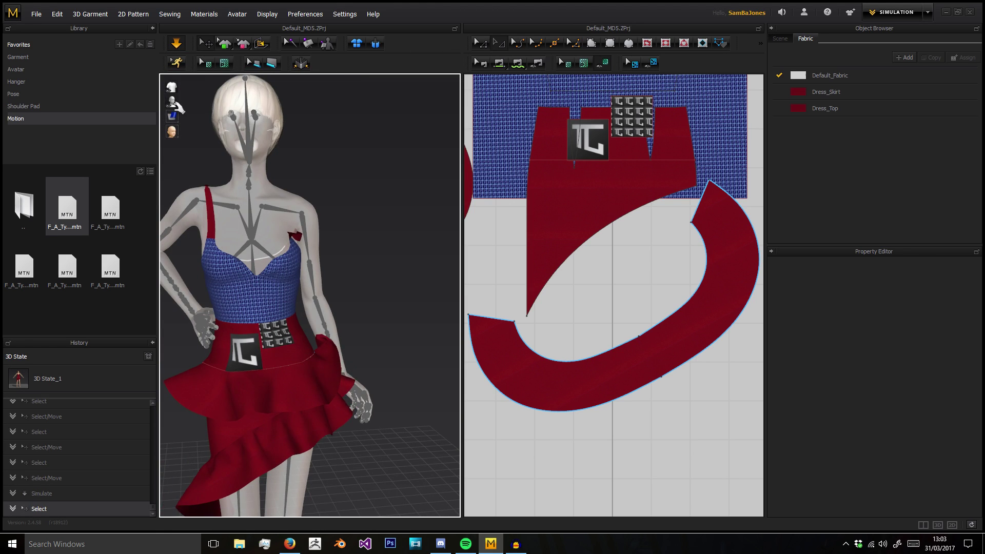
Turn off the X-ray joints and display the avatar's body measurements
mouse_move(179, 107)
left_click(247, 103)
left_click(247, 102)
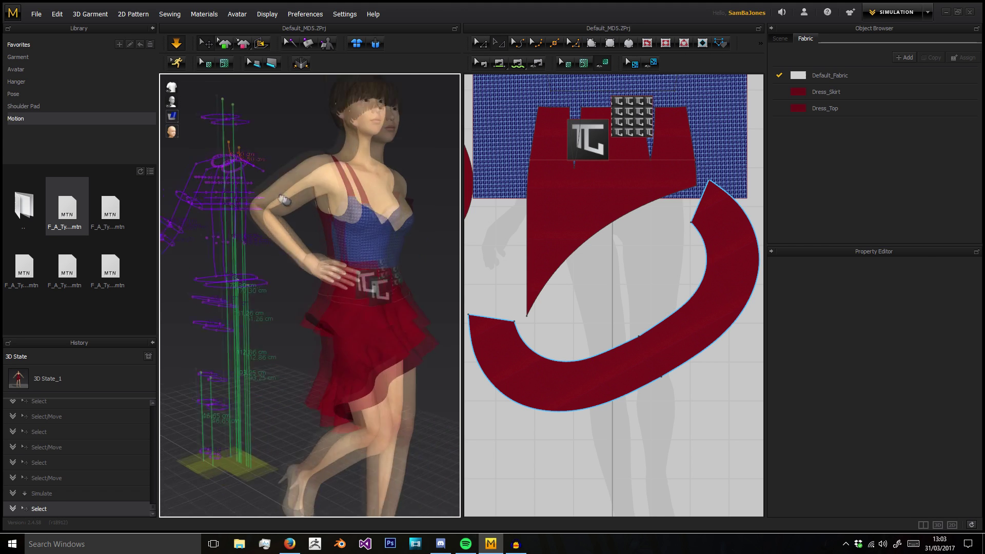
left_click(277, 184)
mouse_move(277, 185)
middle_mouse_down()
mouse_move(280, 223)
mouse_move(357, 323)
middle_mouse_up()
scroll(279, 226, "up", 3)
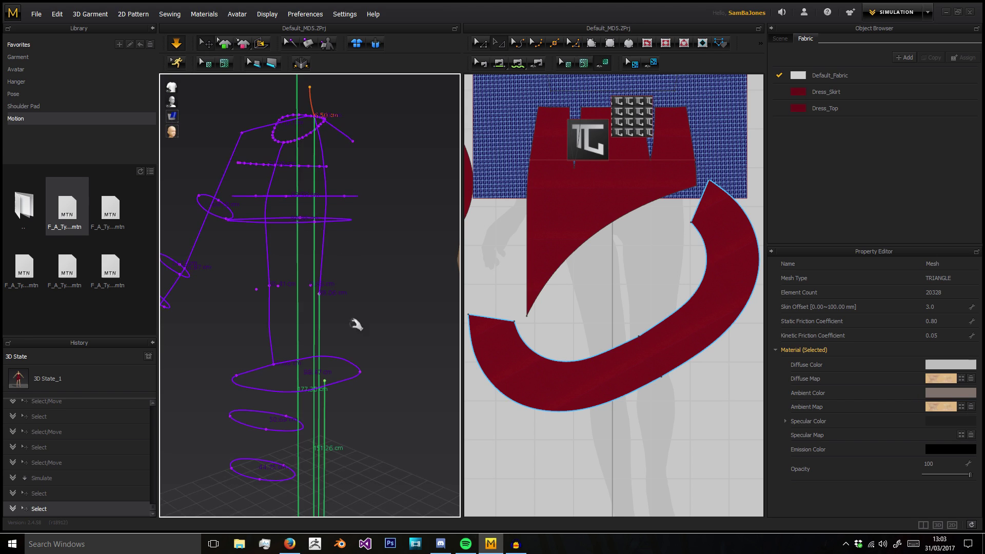
mouse_move(356, 323)
right_mouse_down()
mouse_move(348, 250)
mouse_move(347, 369)
mouse_move(286, 379)
right_mouse_up()
middle_click_drag(286, 380, 357, 276)
middle_click_drag(229, 277, 313, 167)
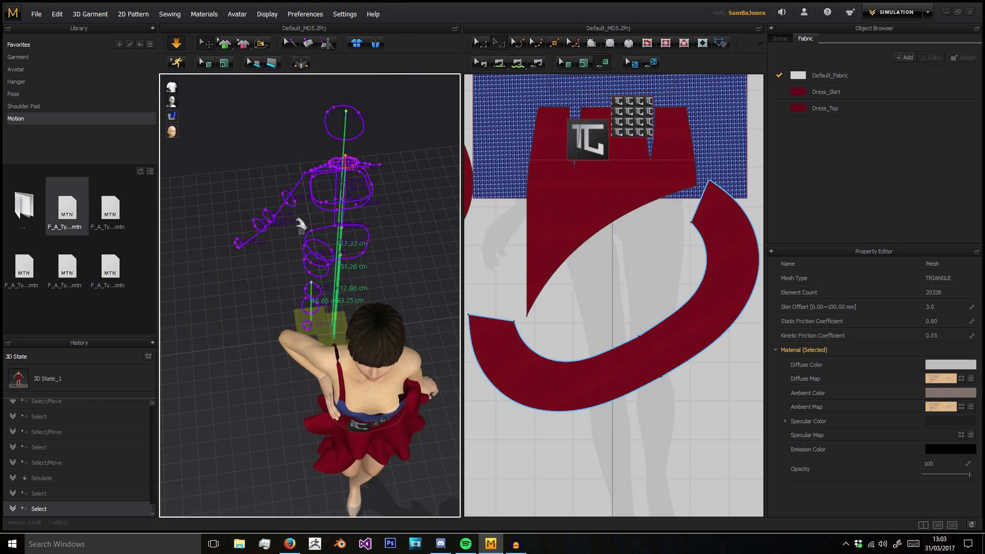
Examine the avatar's measurement lines up close and select the circumference ring around the elbow
scroll(301, 229, "up", 1)
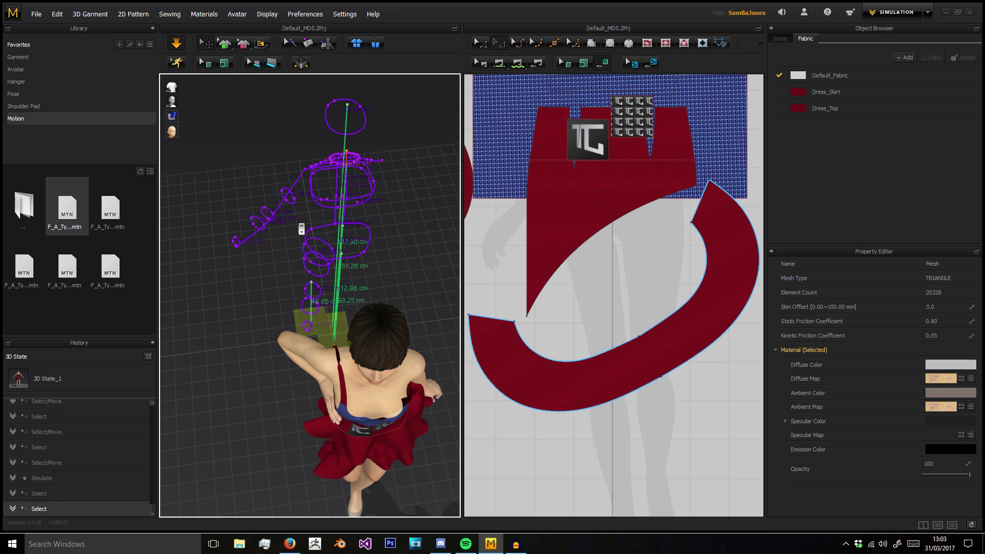
middle_click_drag(334, 242, 374, 266)
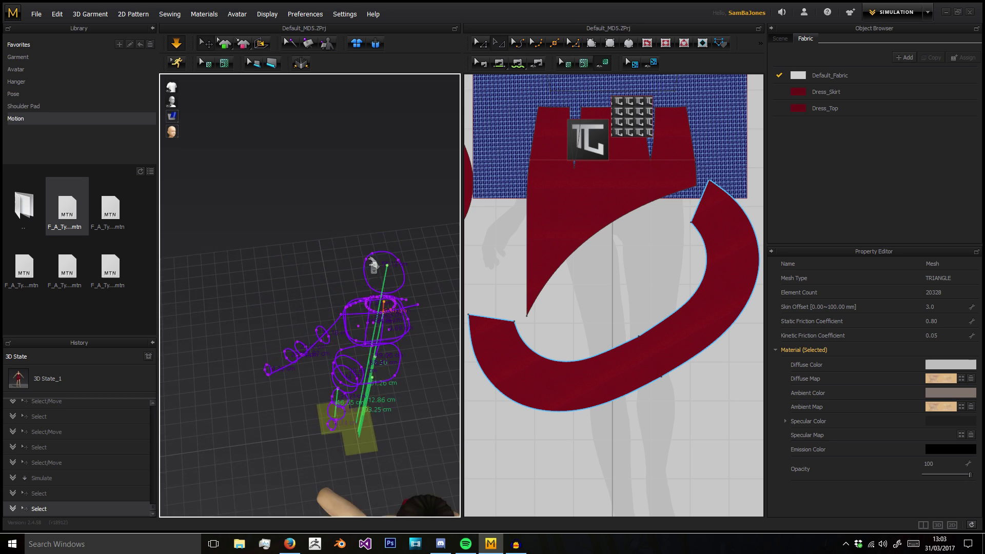
scroll(374, 269, "up", 5)
middle_click_drag(364, 301, 289, 250)
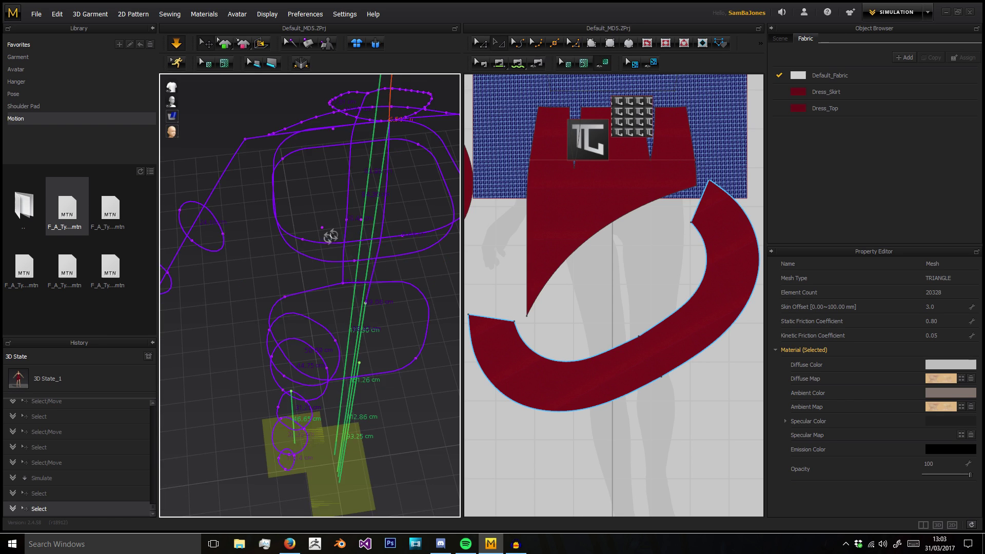
right_click_drag(331, 236, 356, 221)
middle_click_drag(356, 220, 215, 289)
left_click(202, 204)
middle_click_drag(236, 226, 233, 240)
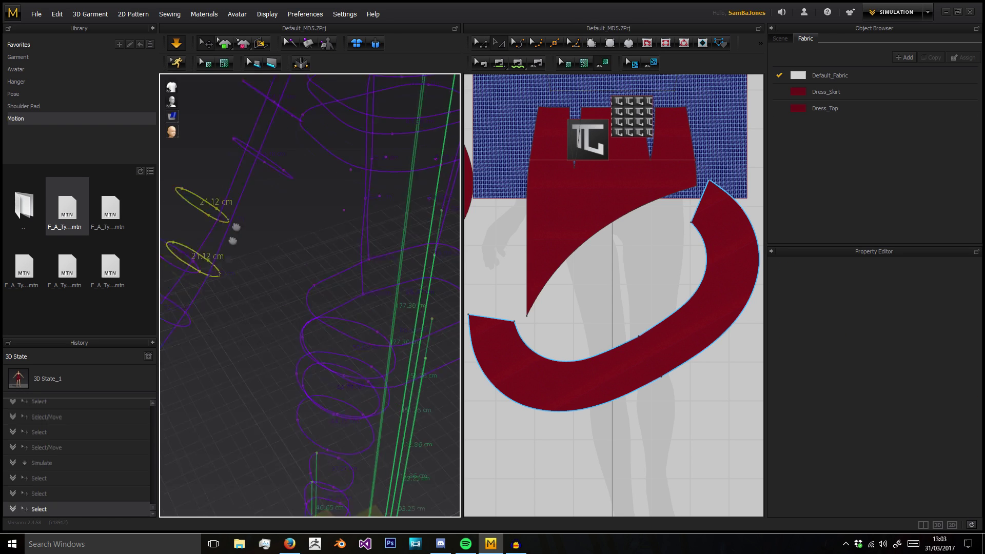
right_click_drag(236, 227, 327, 405)
middle_click_drag(362, 325, 311, 260)
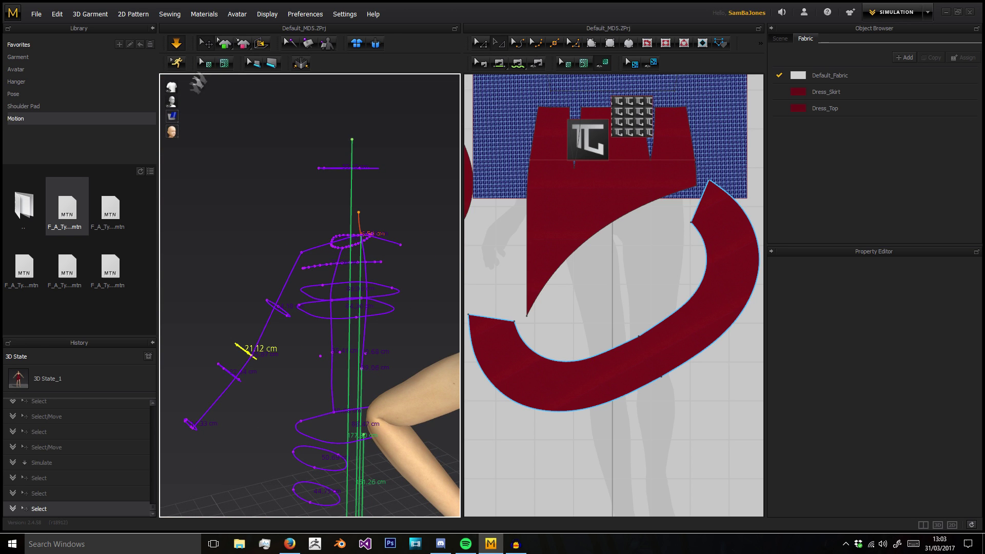
Hide the avatar's body measurements
left_click(259, 107)
mouse_move(172, 101)
left_click(243, 103)
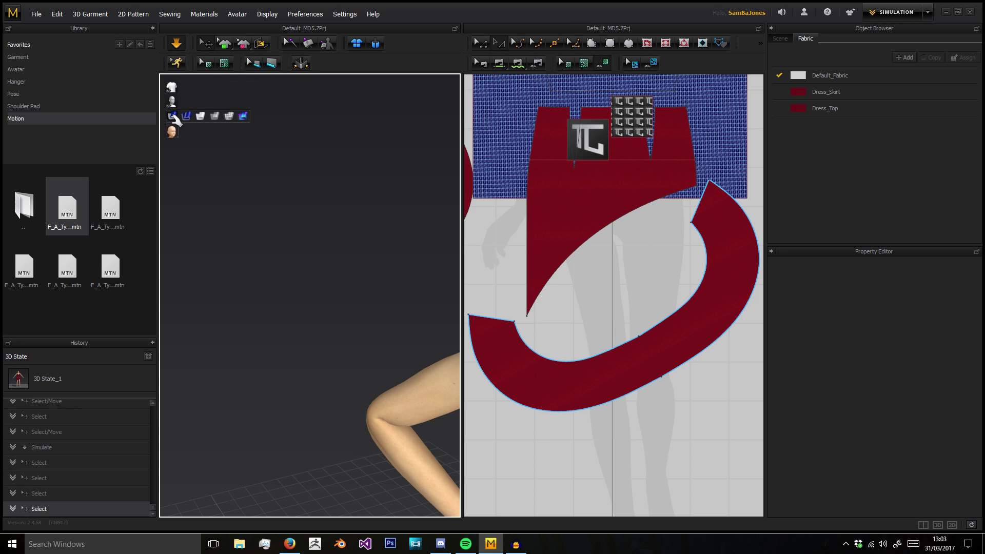
Compare the garment's textured and monochrome surface displays, then show it as translucent and as a mesh
left_click(188, 115)
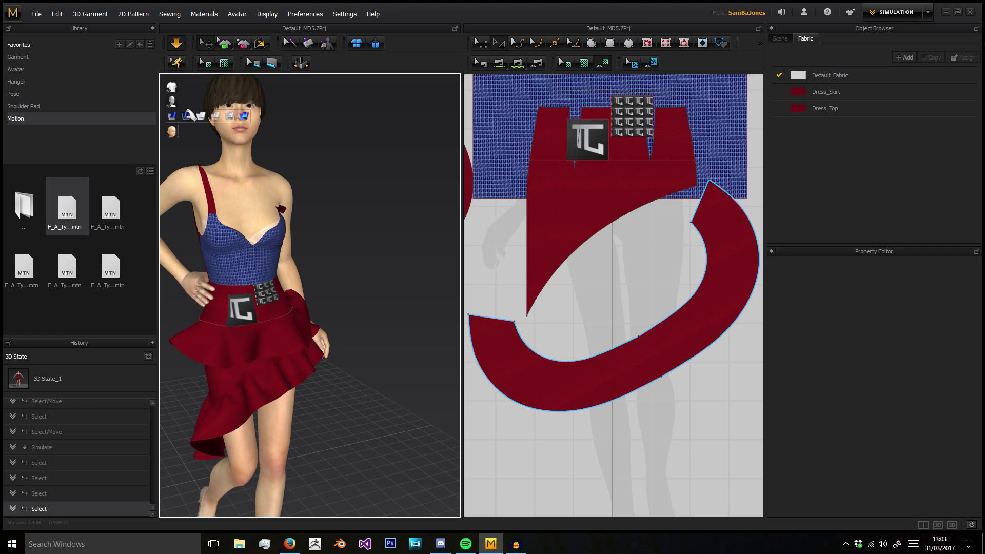
left_click(202, 116)
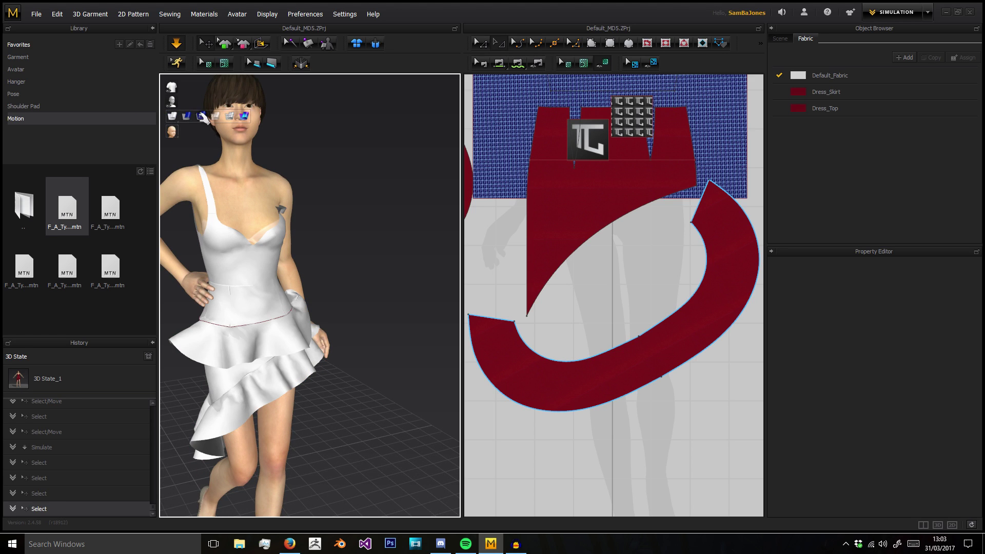
left_click(188, 116)
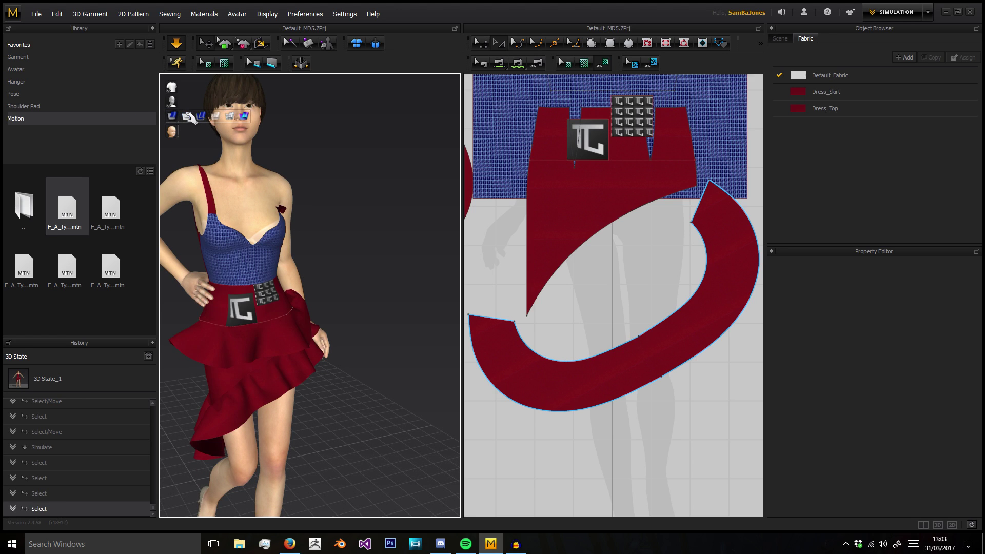
left_click(218, 118)
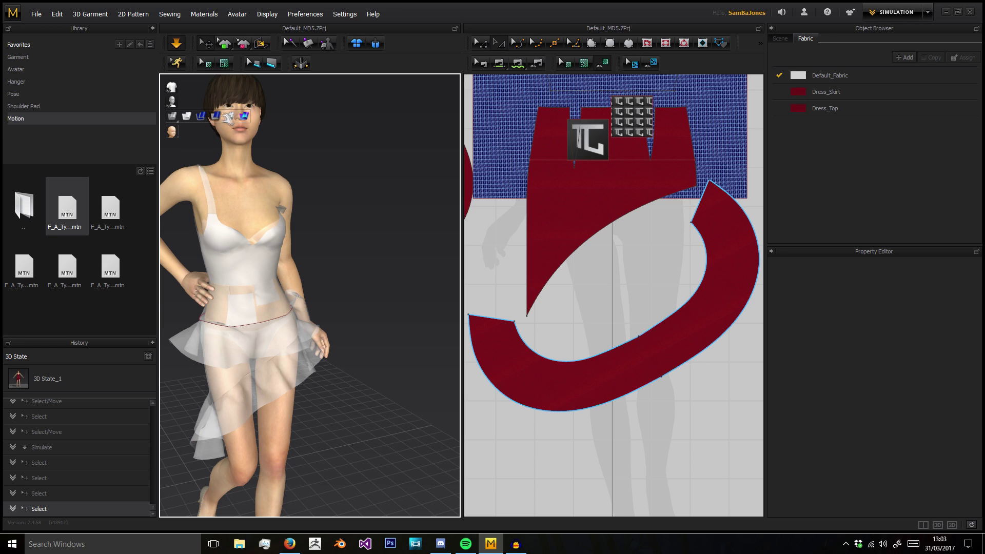
left_click(231, 116)
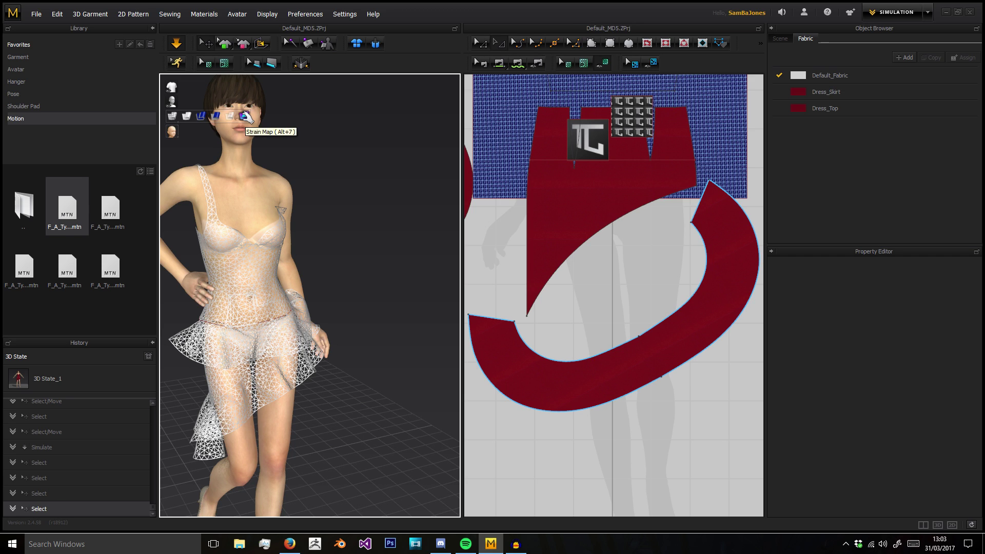
Display the garment's Strain Map and examine the bodice, then restore the textured surface
left_click(245, 117)
scroll(313, 266, "up", 5)
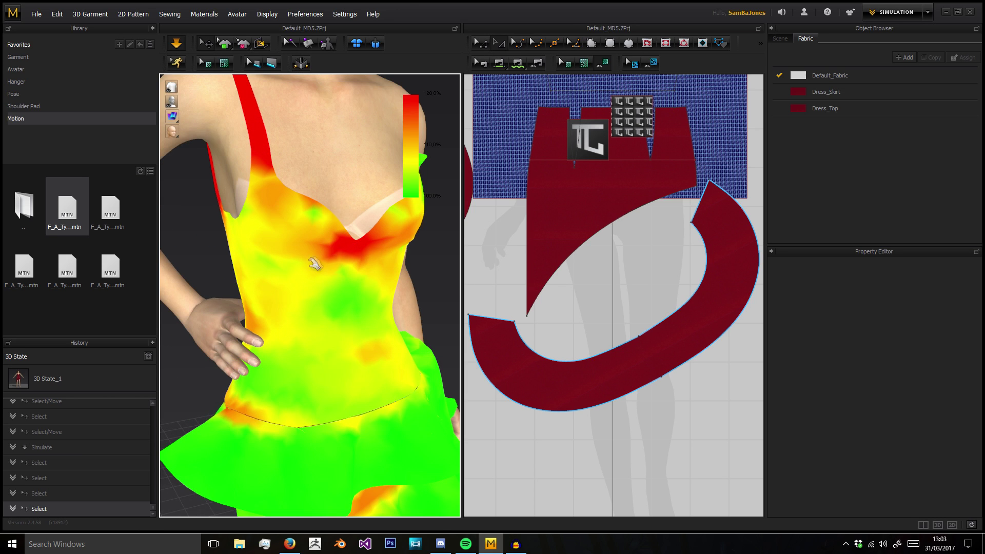
mouse_move(177, 117)
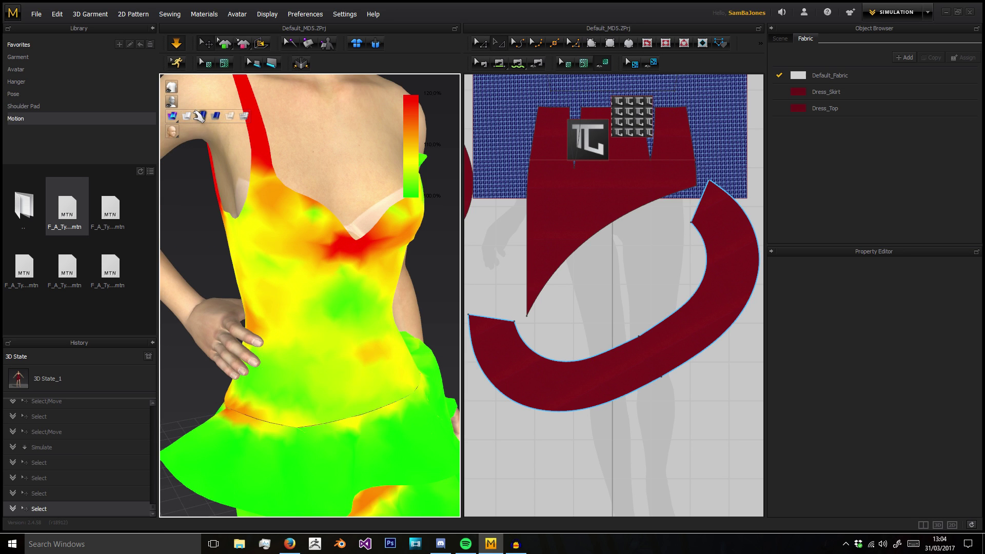
left_click(216, 116)
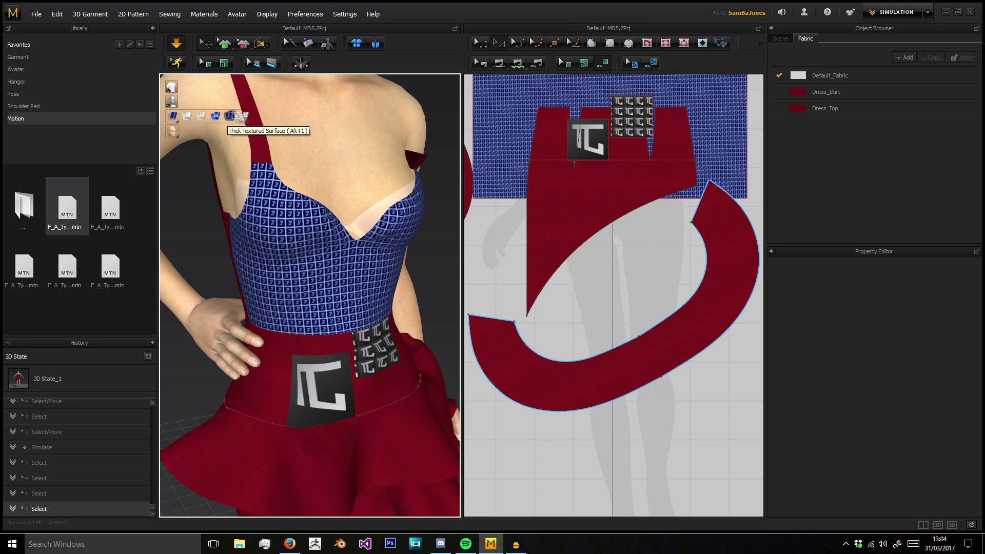
Display the garment as a mesh again and return it to the textured surface
left_click(243, 116)
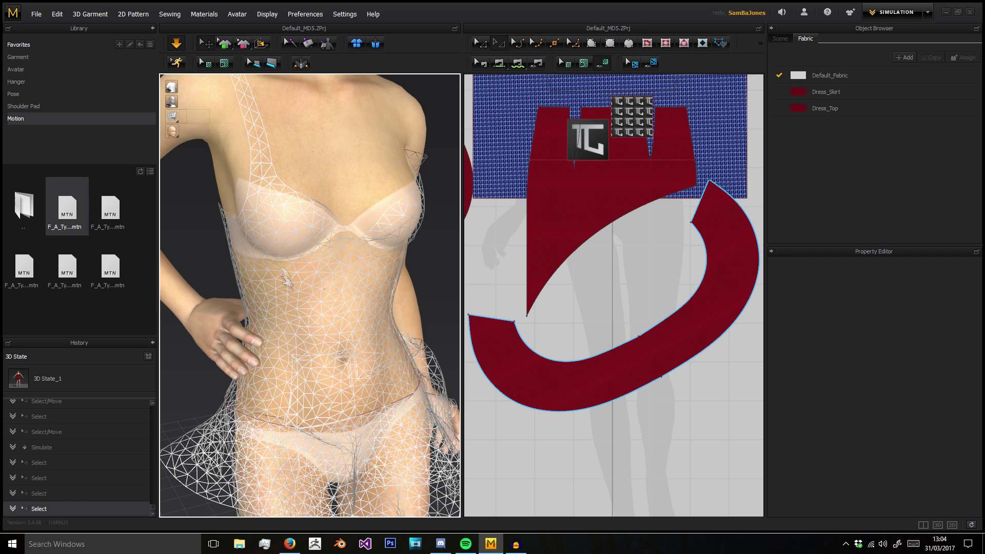
scroll(205, 123, "down", 5)
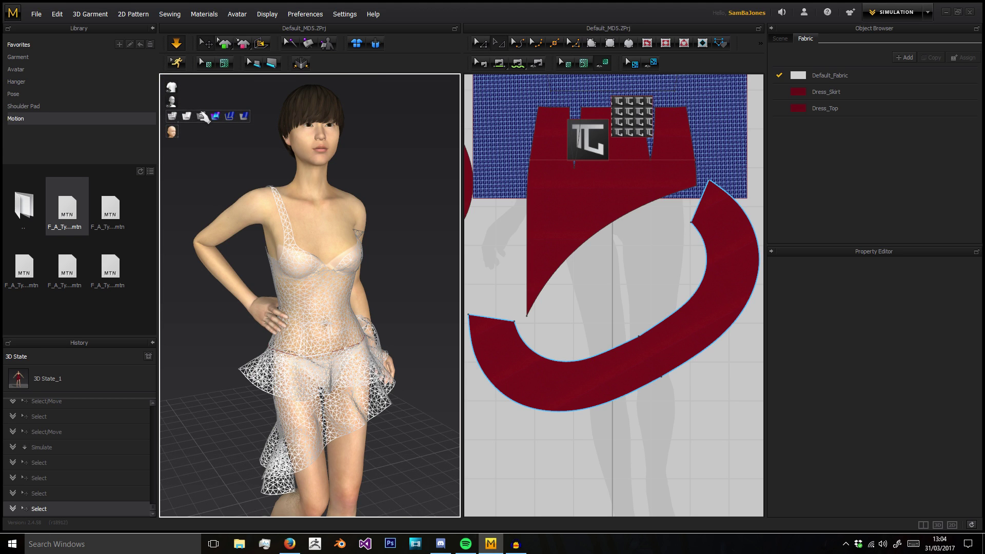
left_click(230, 116)
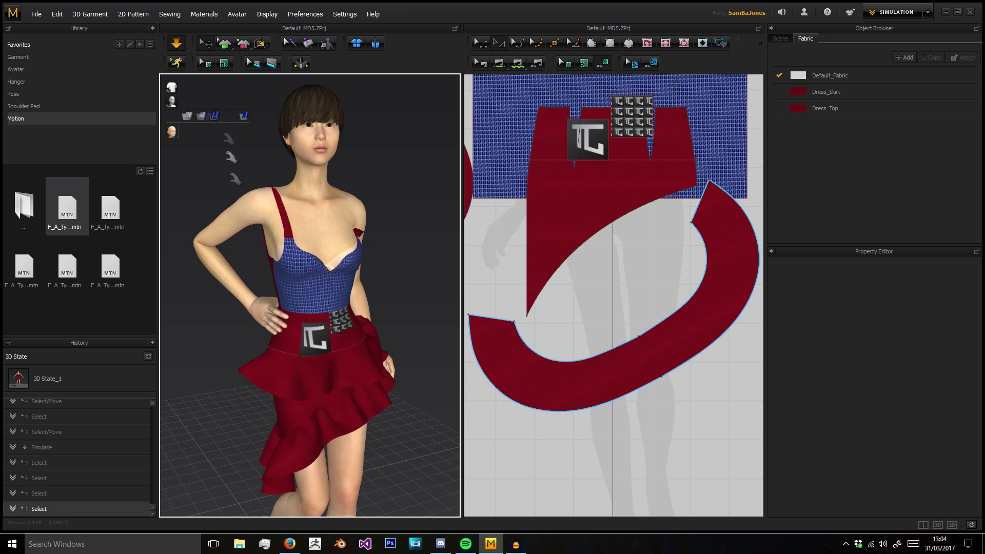
Display the avatar with a monochrome surface and examine its face and hair up close
scroll(266, 282, "down", 3)
right_click_drag(328, 388, 297, 397)
middle_click_drag(297, 396, 355, 363)
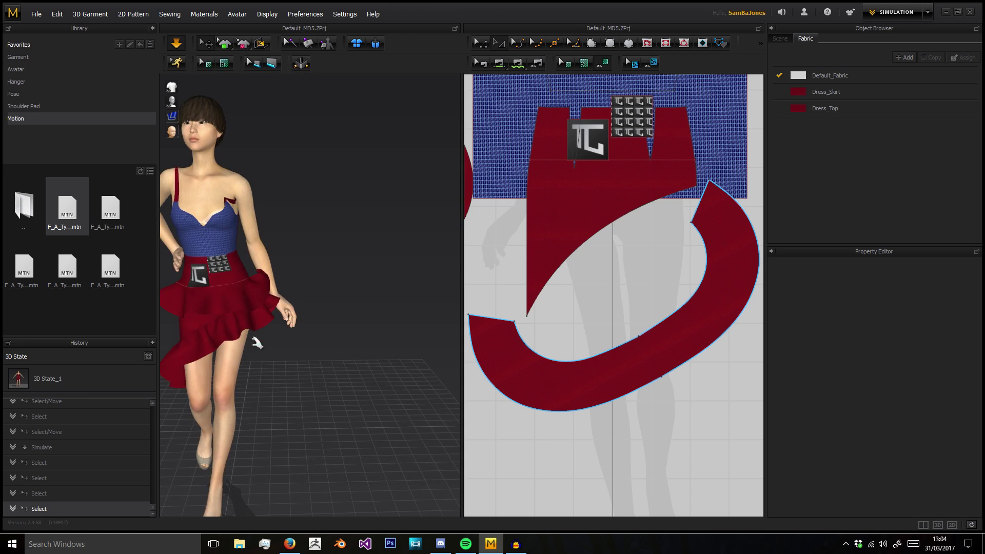
middle_click_drag(228, 278, 290, 244)
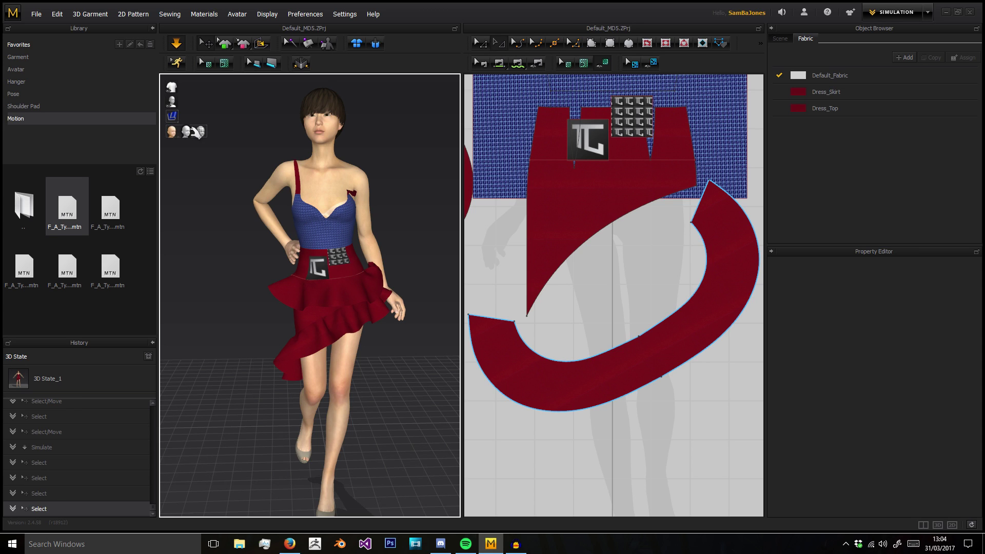
left_click(196, 131)
left_click(198, 131)
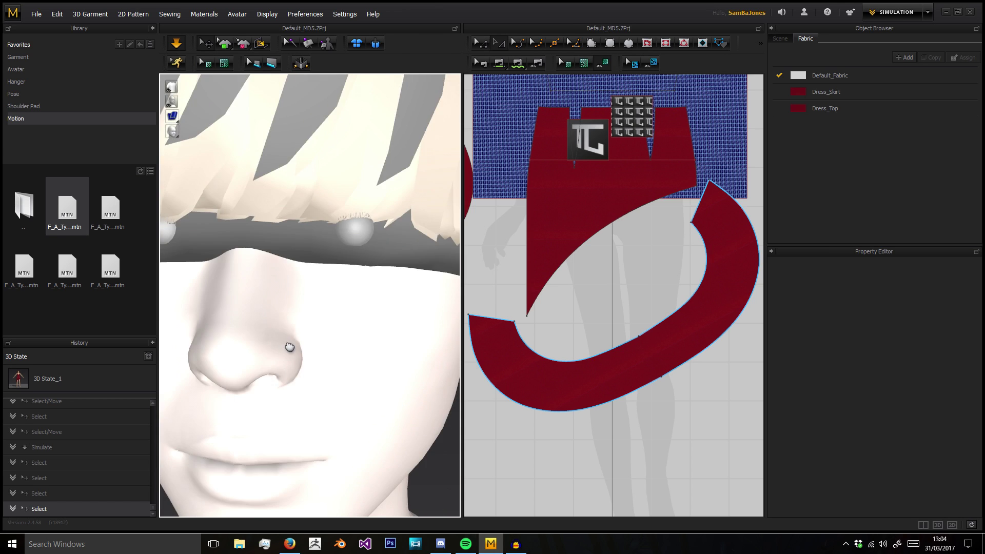
scroll(264, 283, "up", 5)
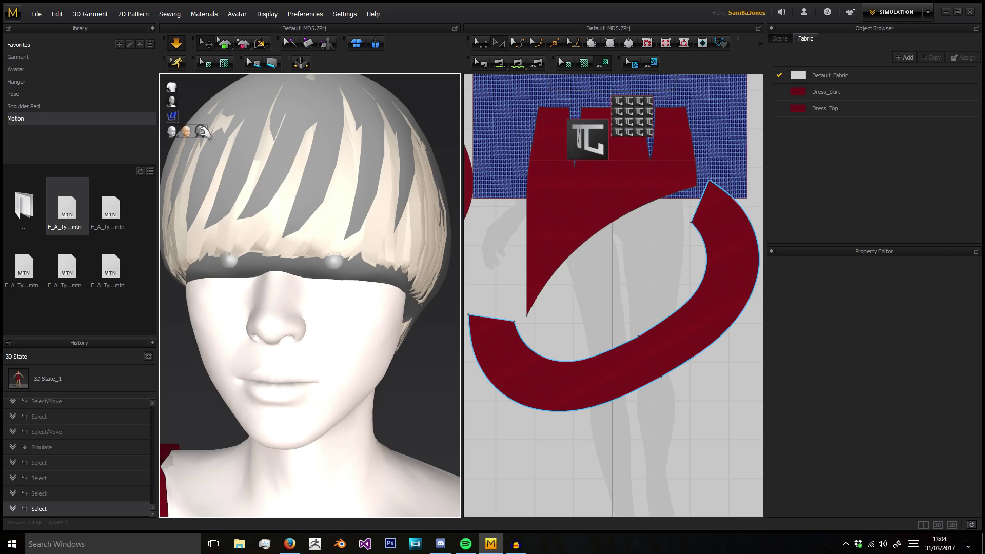
Display the avatar as a mesh, examine its head and upper body, and restore its textured surface
left_click(200, 132)
scroll(313, 389, "down", 5)
middle_click_drag(313, 389, 309, 285)
right_click_drag(309, 285, 305, 367)
middle_click_drag(314, 365, 308, 462)
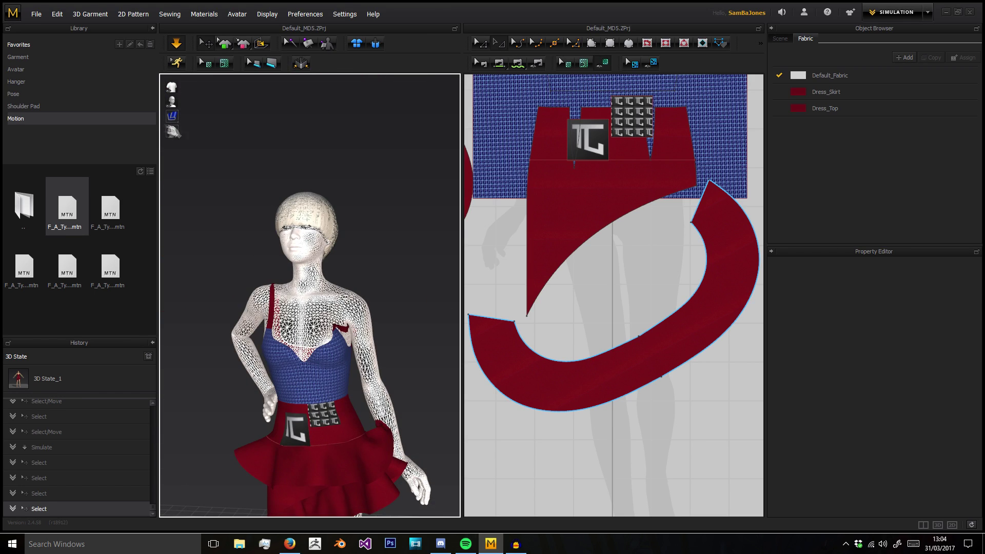
mouse_move(176, 131)
left_click(203, 131)
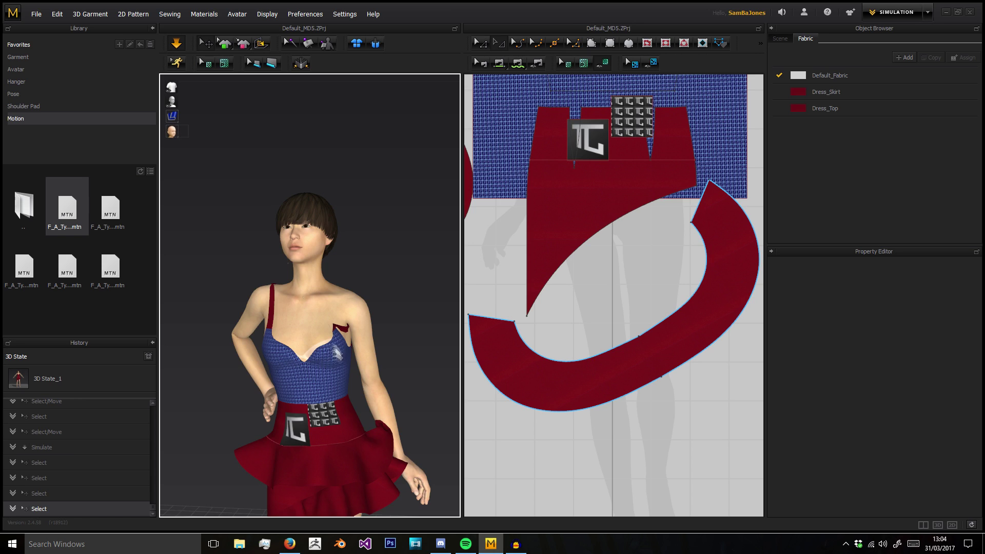
Select the upper skirt ruffle on the avatar and review its available pattern commands, including the Pin options
scroll(285, 310, "down", 5)
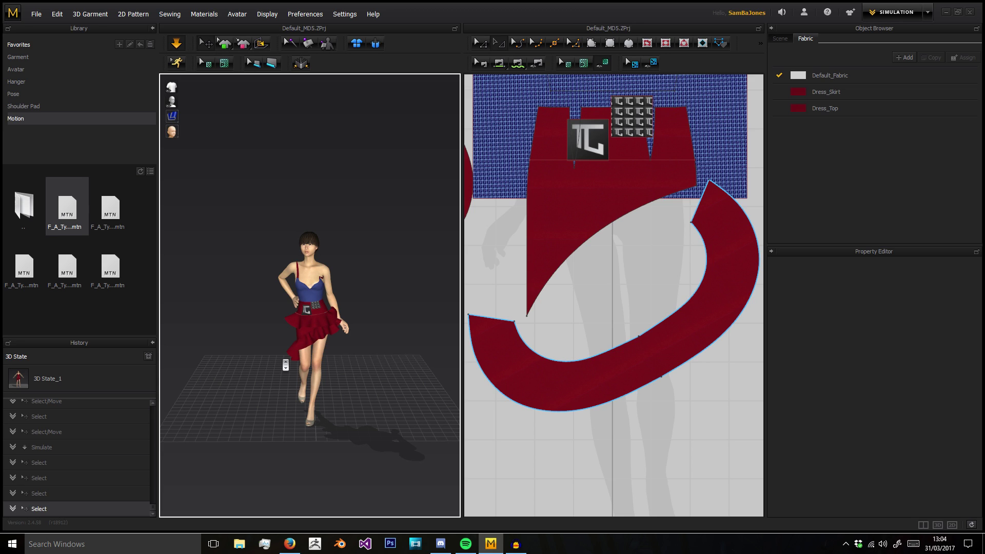
right_click(319, 326)
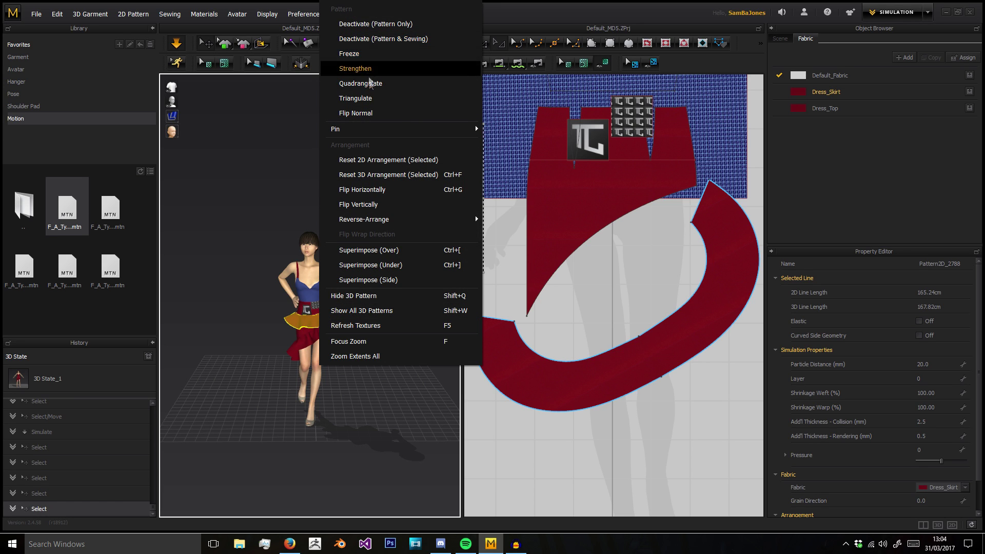
mouse_move(357, 134)
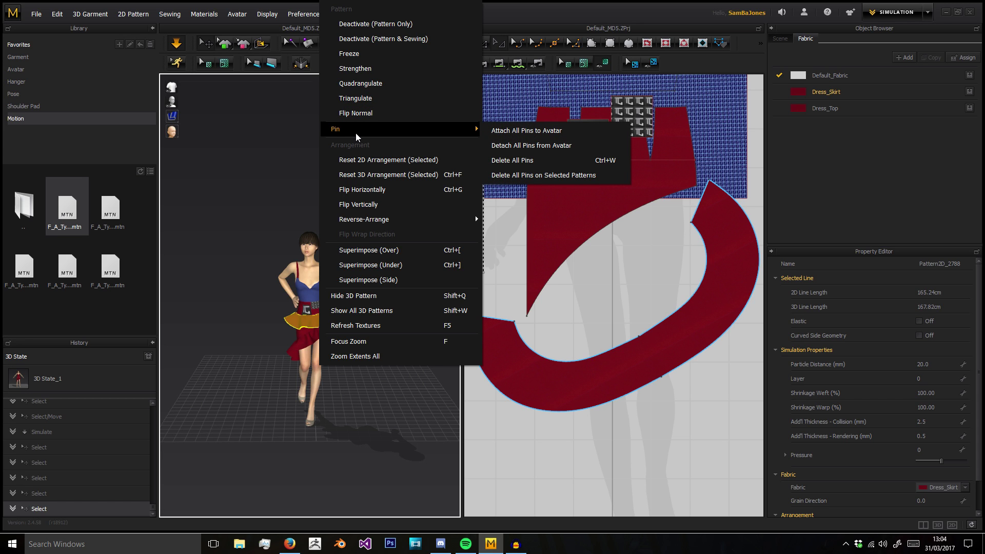
middle_click_drag(311, 164, 340, 223)
scroll(325, 321, "up", 3)
scroll(346, 219, "up", 1)
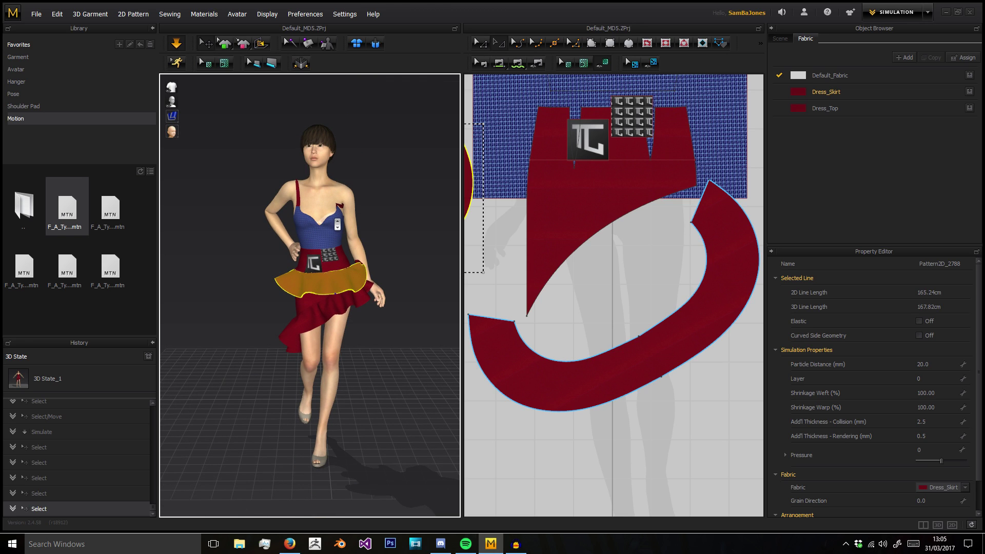